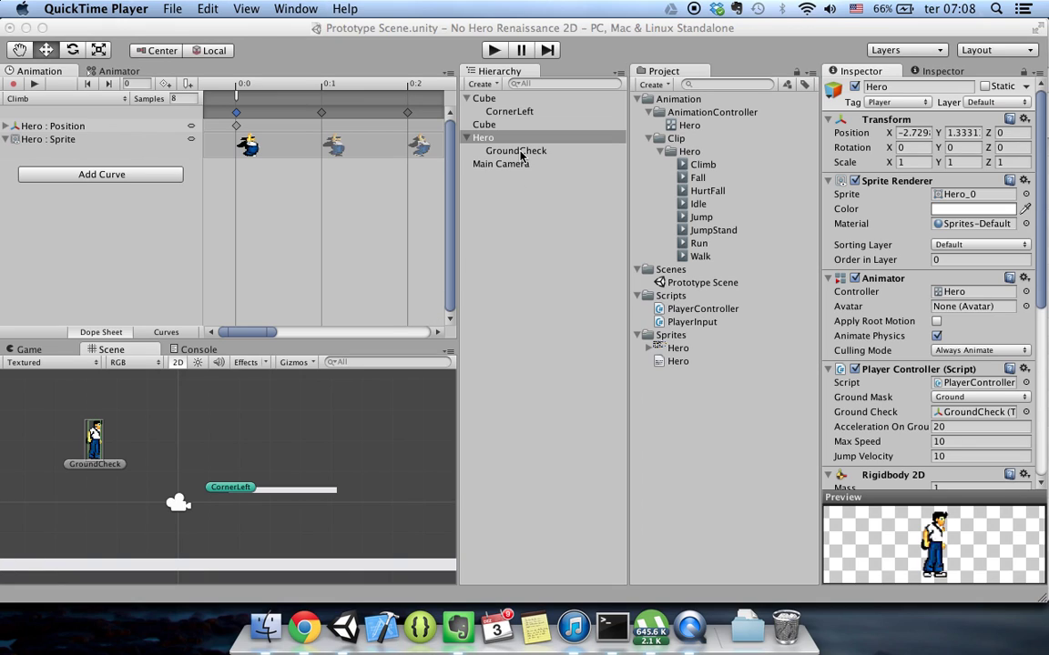
Step: Start a new Unity project and name its directory Animation Sprite 2D inside the home folder
left_click(270, 69)
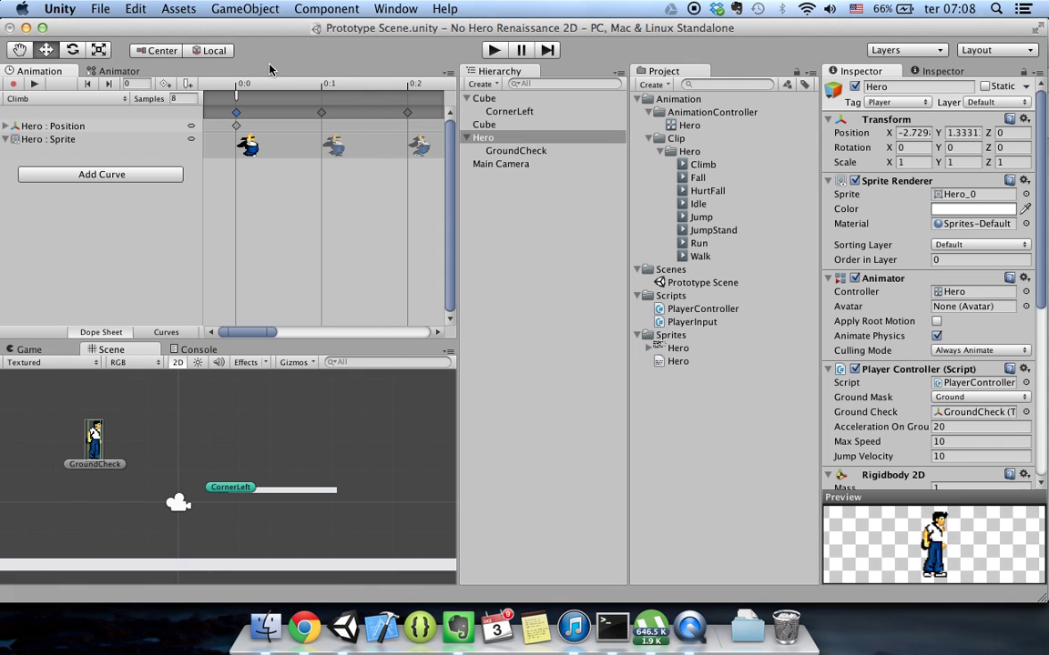
left_click(94, 11)
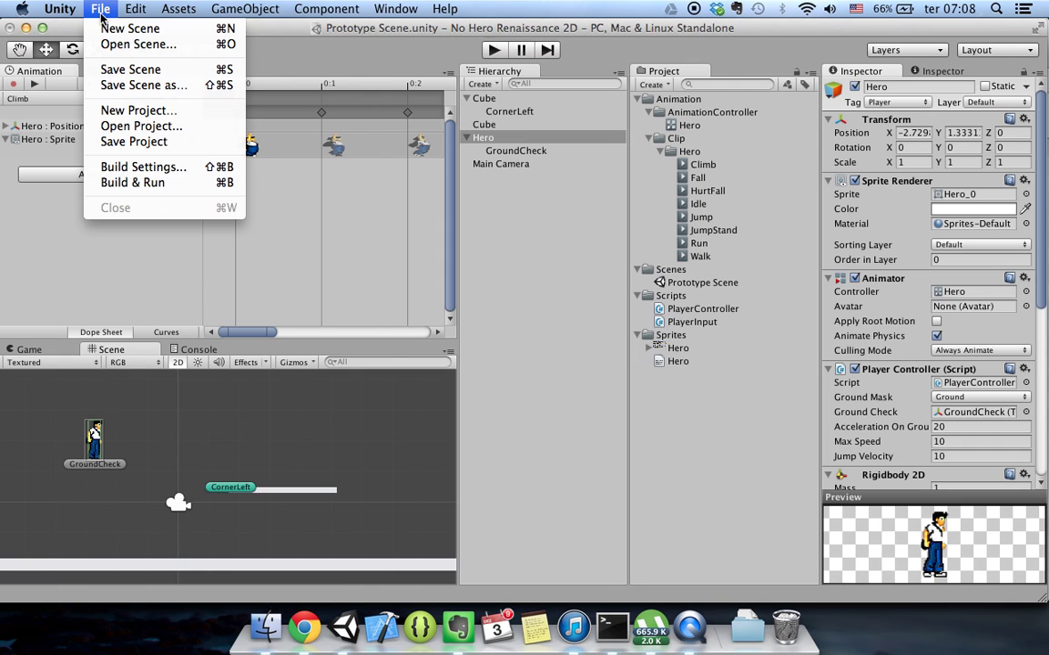
left_click(111, 110)
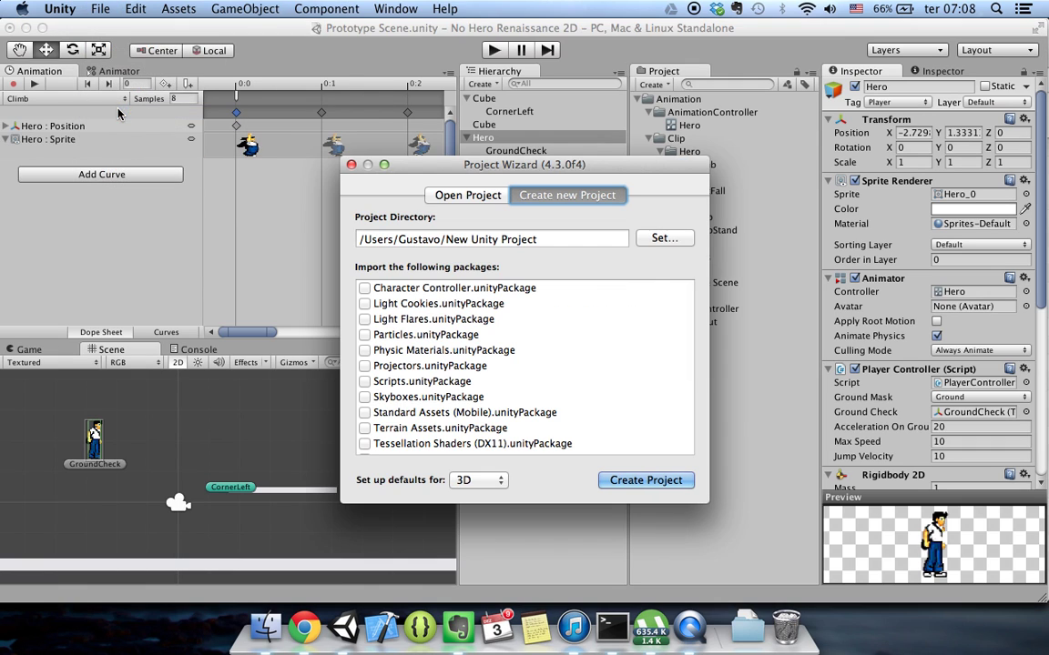
left_click(561, 240)
left_click_drag(561, 240, 447, 240)
type("Animatio")
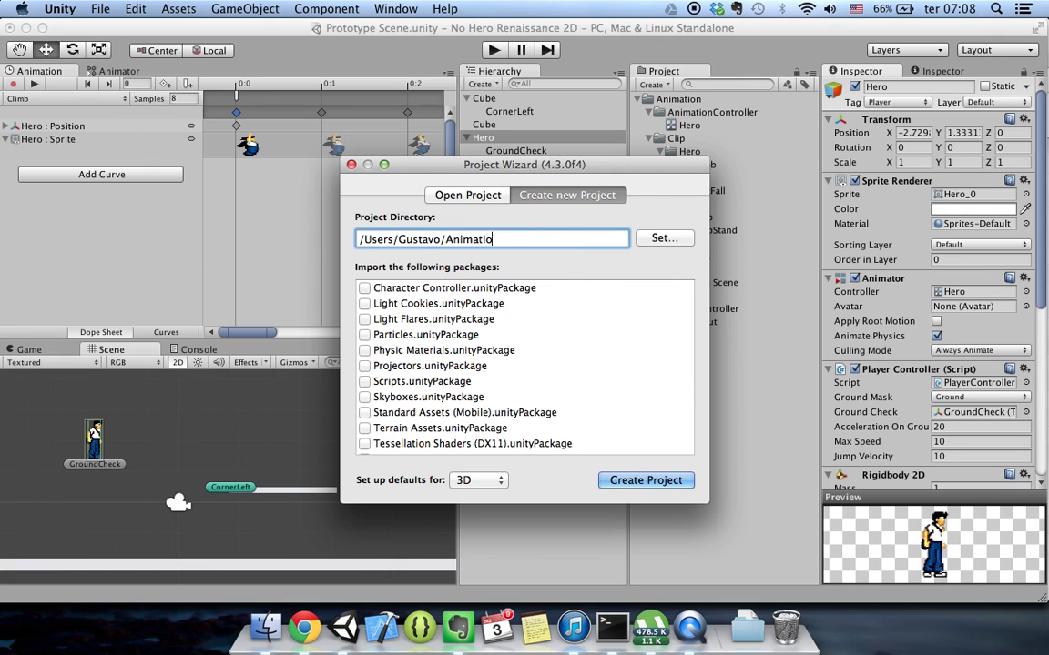
type("n Sprite 2D")
Step: Set the project defaults to 2D without extra packages and create the project, saving the open Prototype Scene
scroll(491, 355, "down", 5)
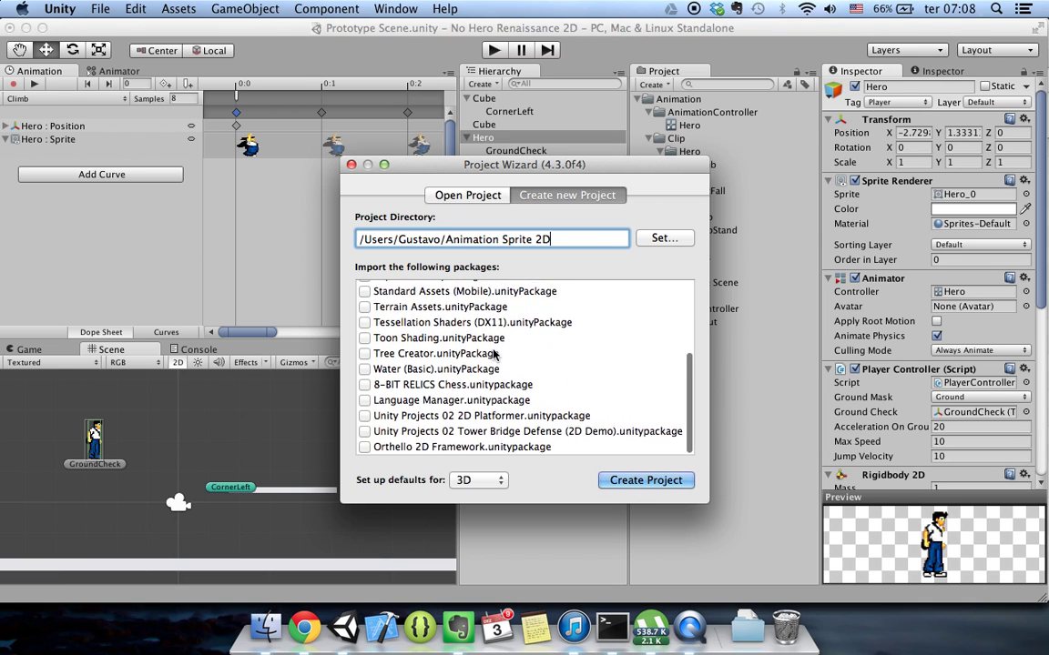
scroll(493, 354, "up", 5)
scroll(494, 354, "down", 5)
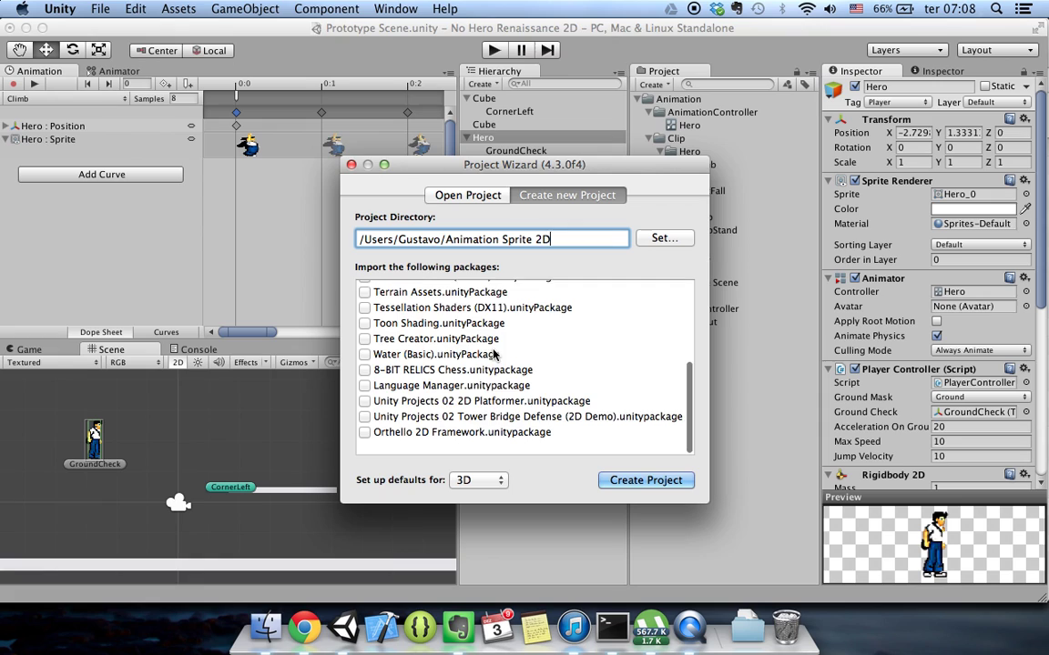
left_click(469, 481)
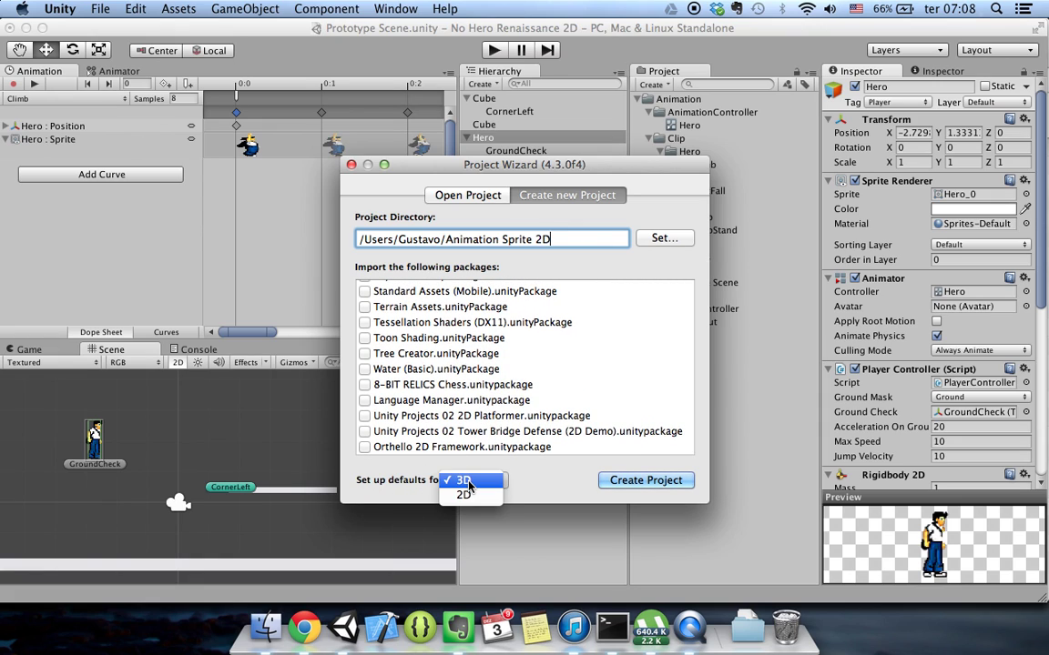
left_click(465, 495)
left_click(630, 485)
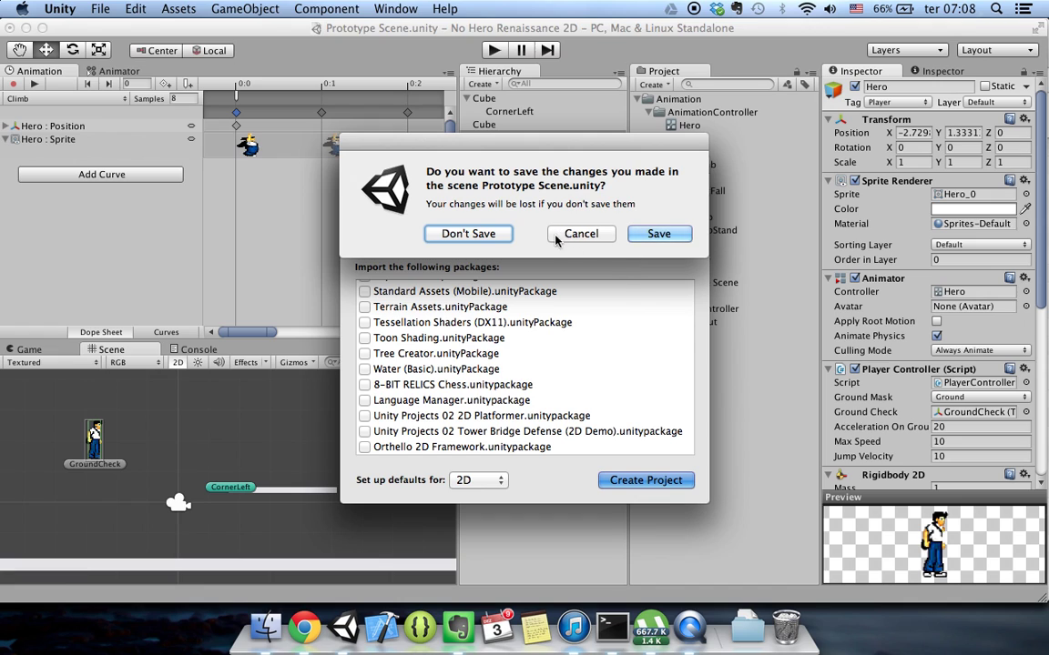
left_click(646, 234)
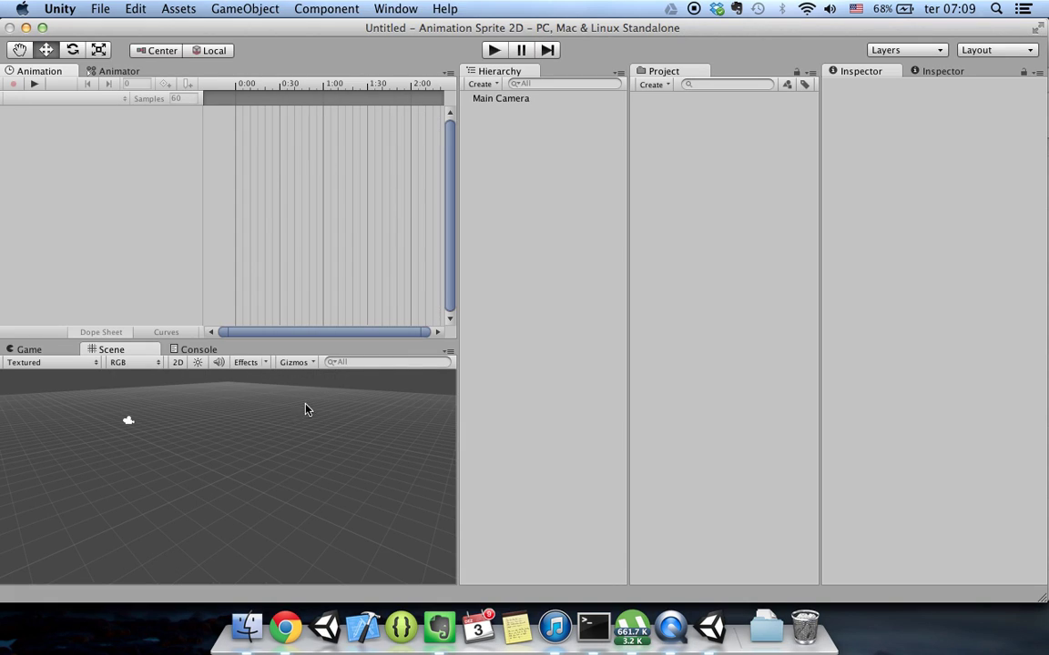
Step: Switch the scene view to 2D and set the Main Camera's projection to Orthographic
left_click(178, 364)
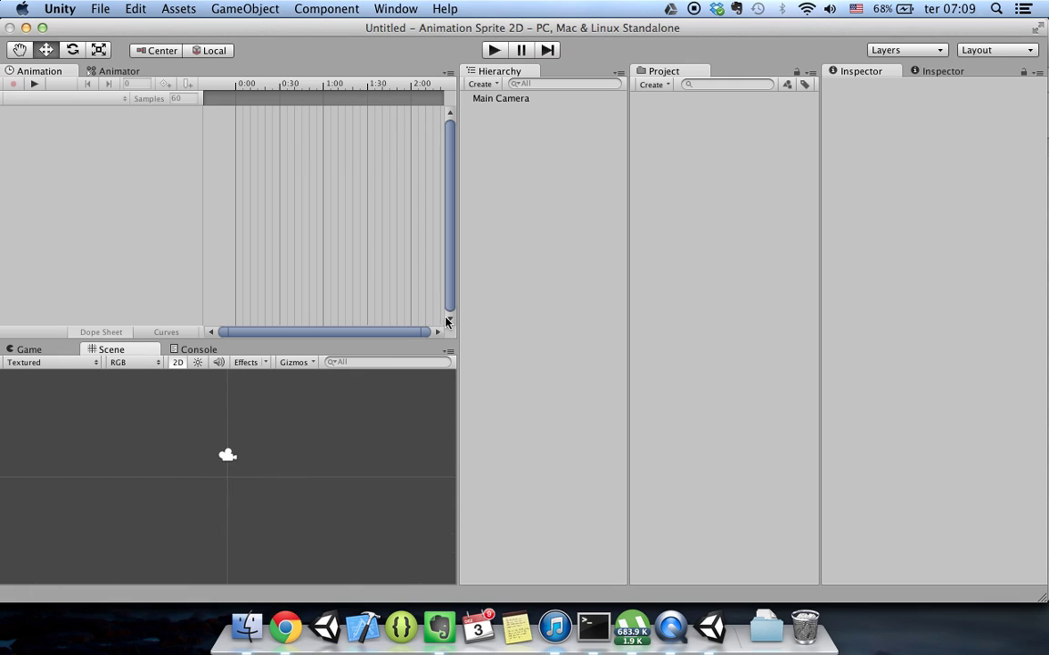
left_click(527, 98)
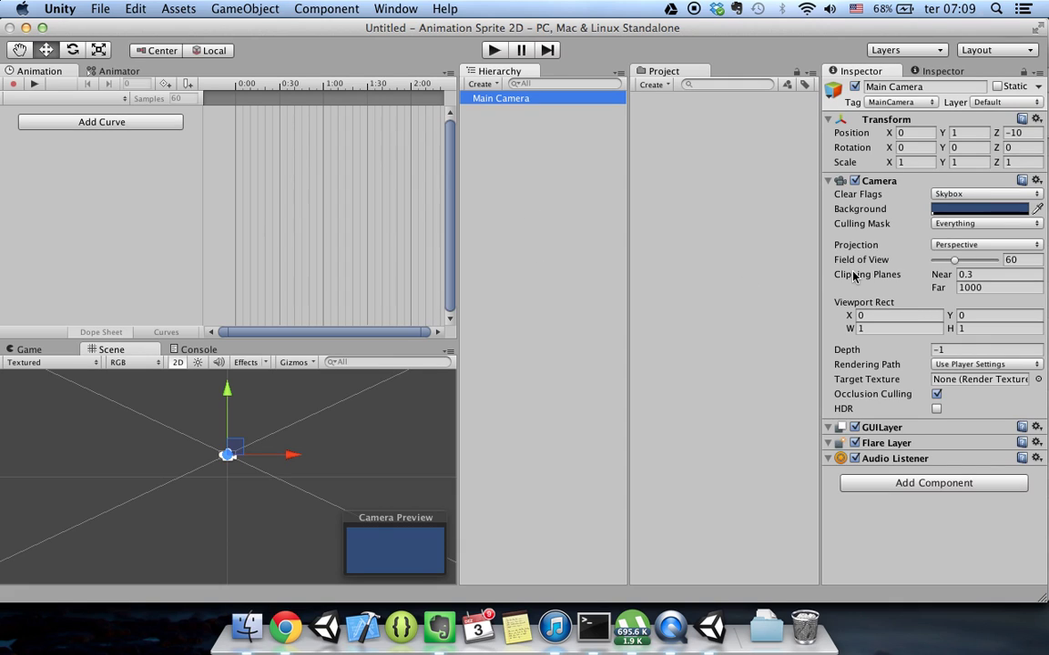
left_click(973, 246)
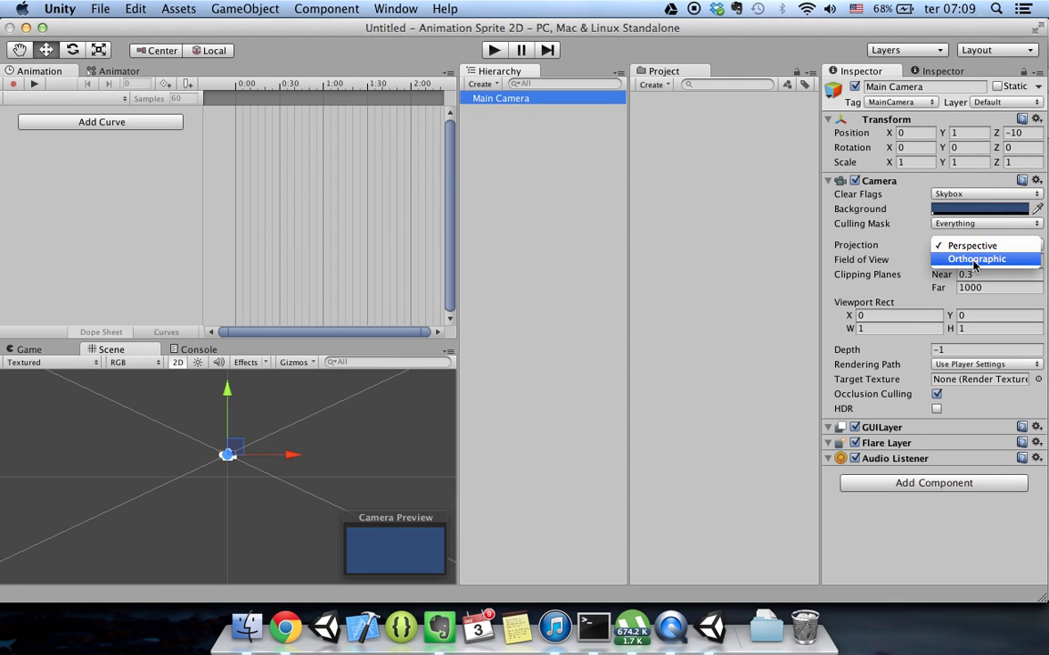
left_click(973, 260)
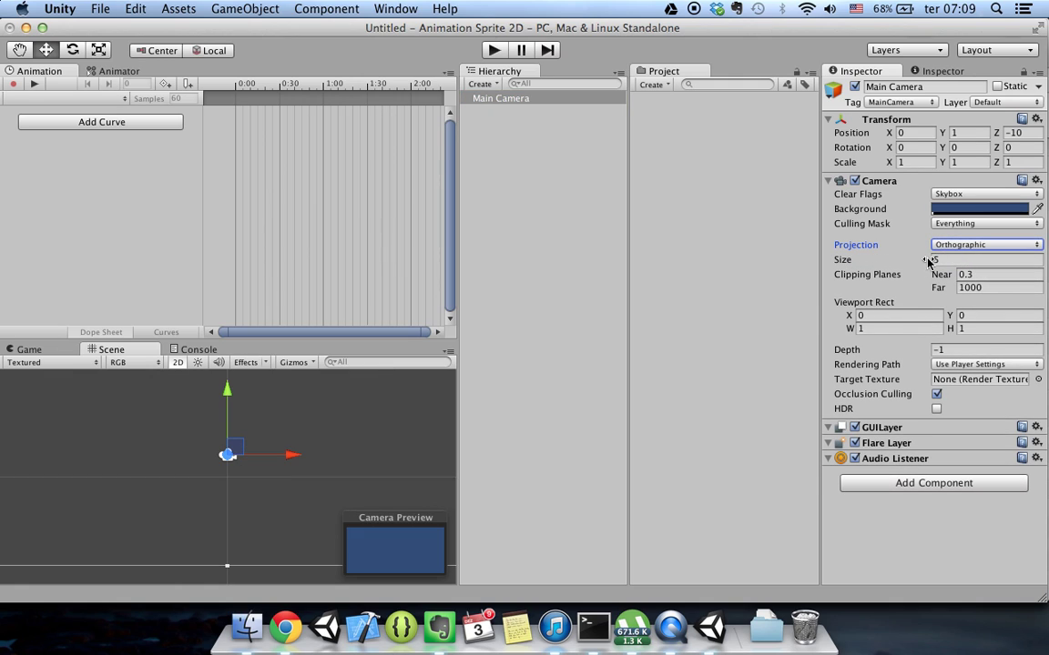
scroll(133, 542, "down", 5)
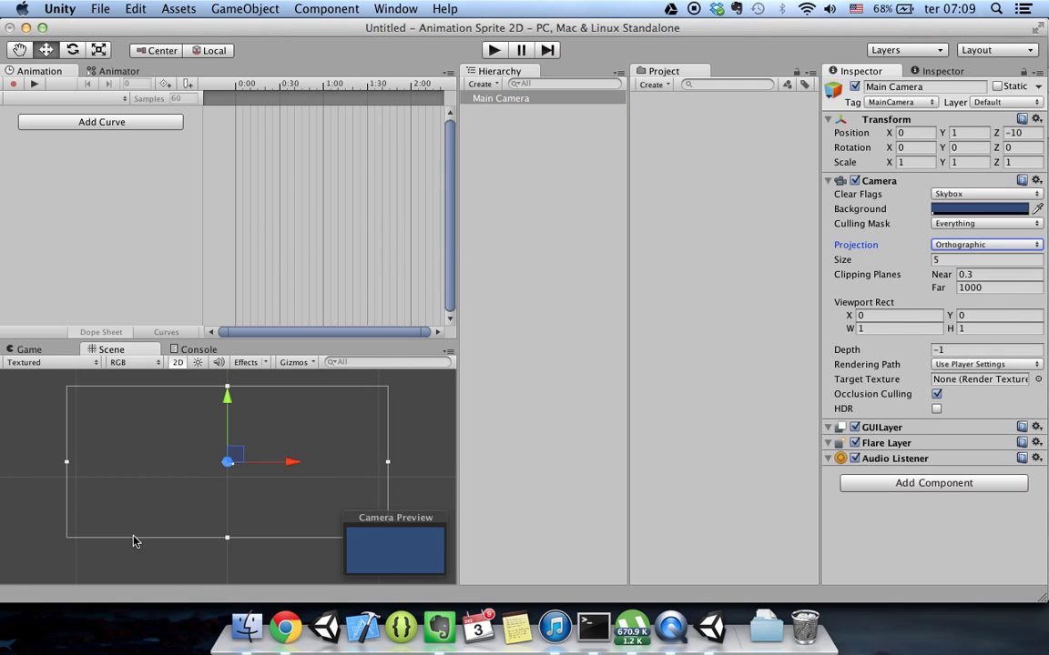
Step: Add a new Sprite object to the scene
left_click(482, 83)
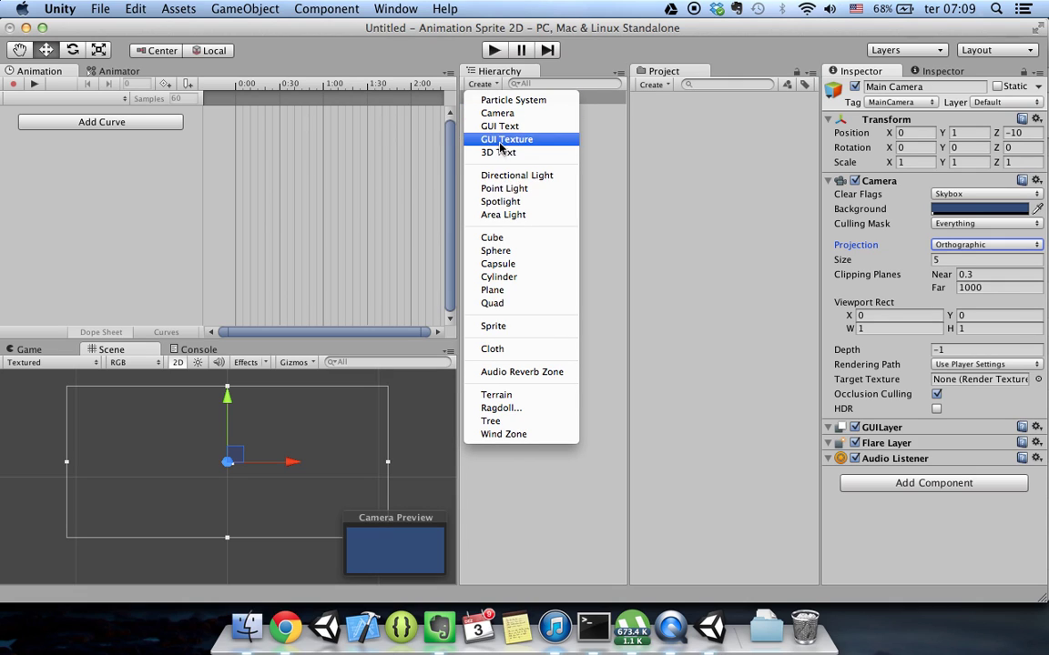
key("Escape")
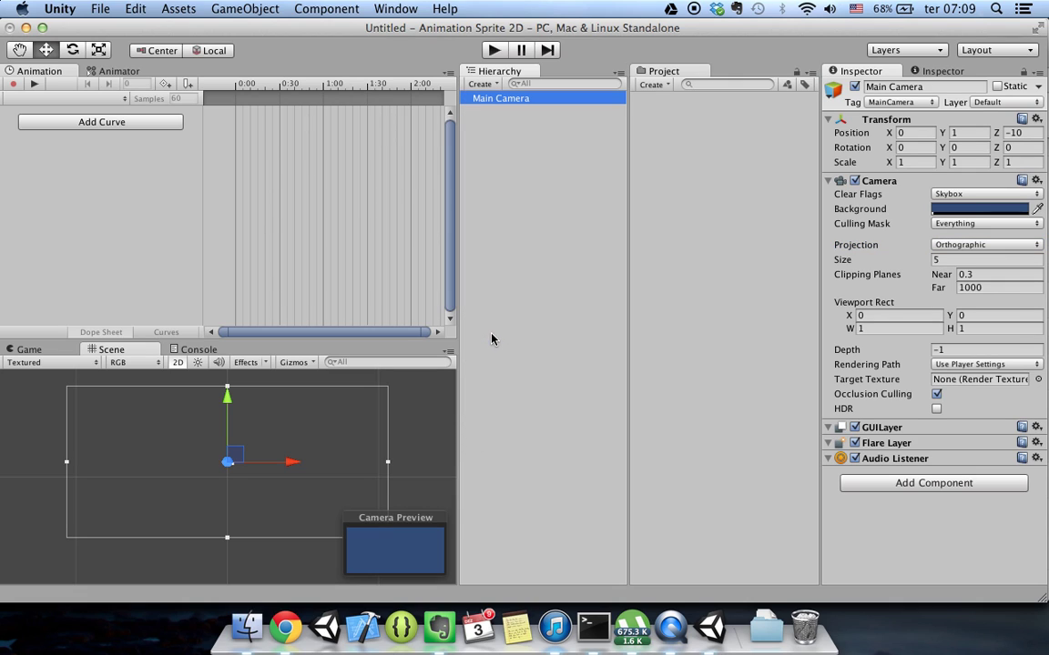
left_click(482, 84)
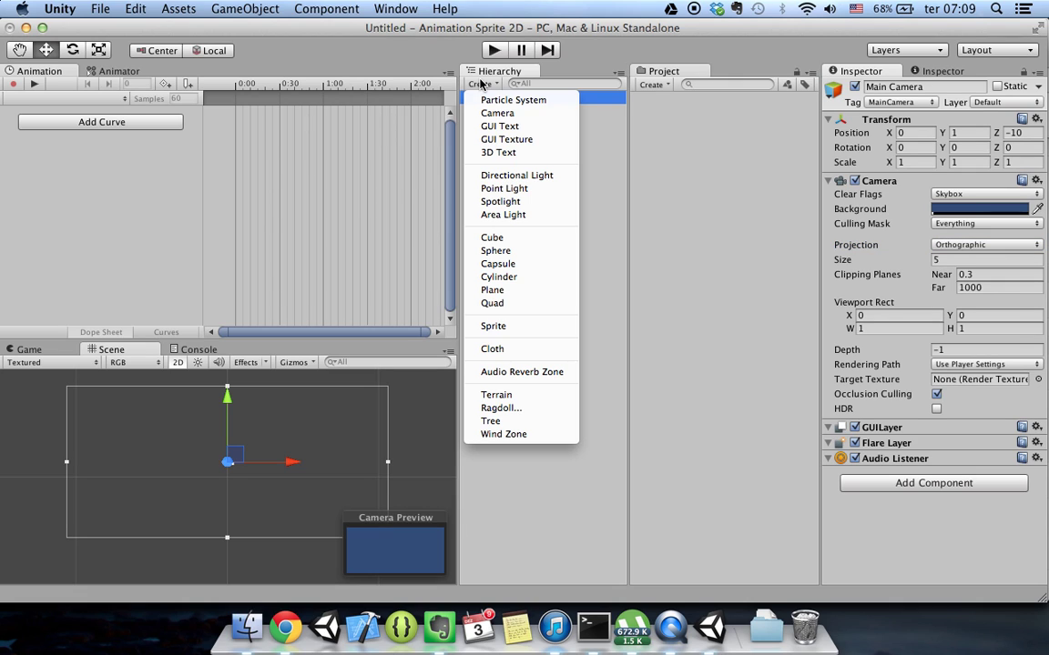
left_click(515, 328)
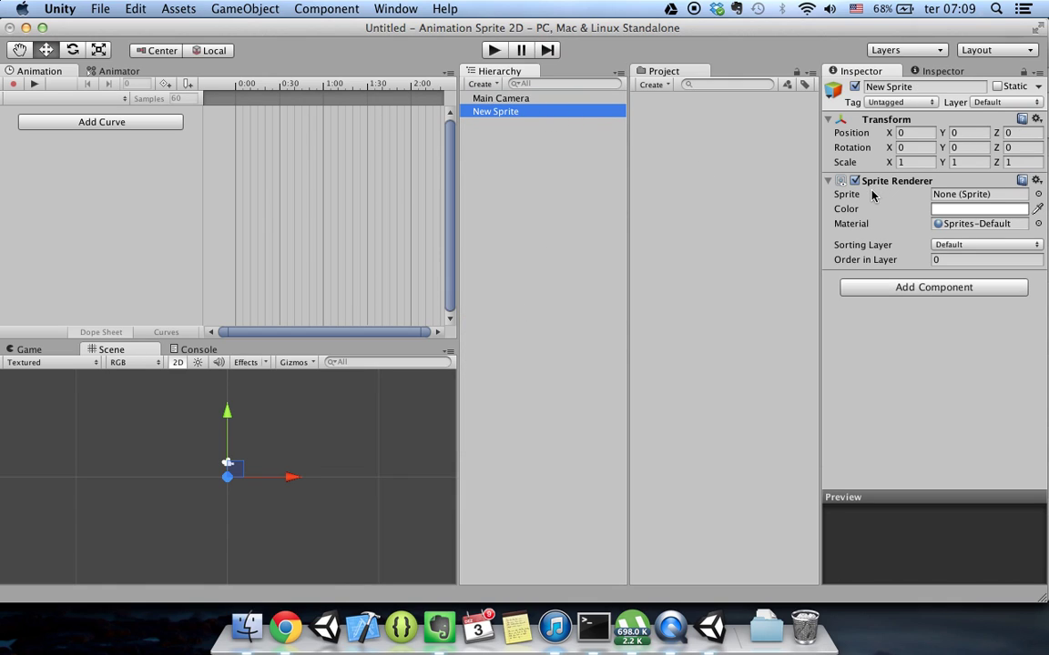
Step: Create a project folder named Sprites
left_click(679, 222)
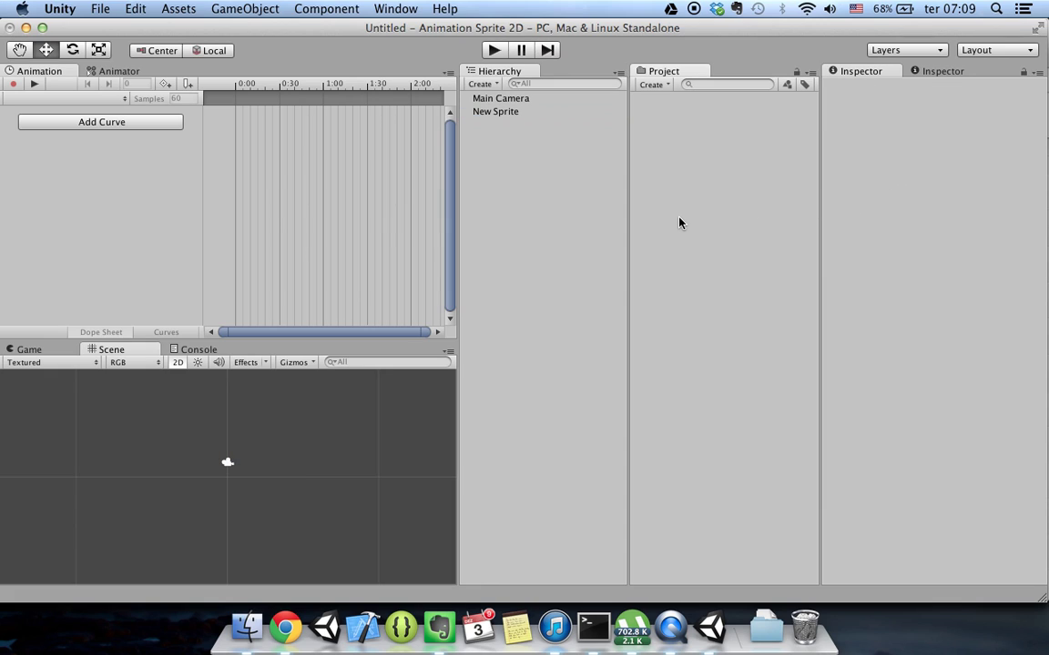
left_click(652, 85)
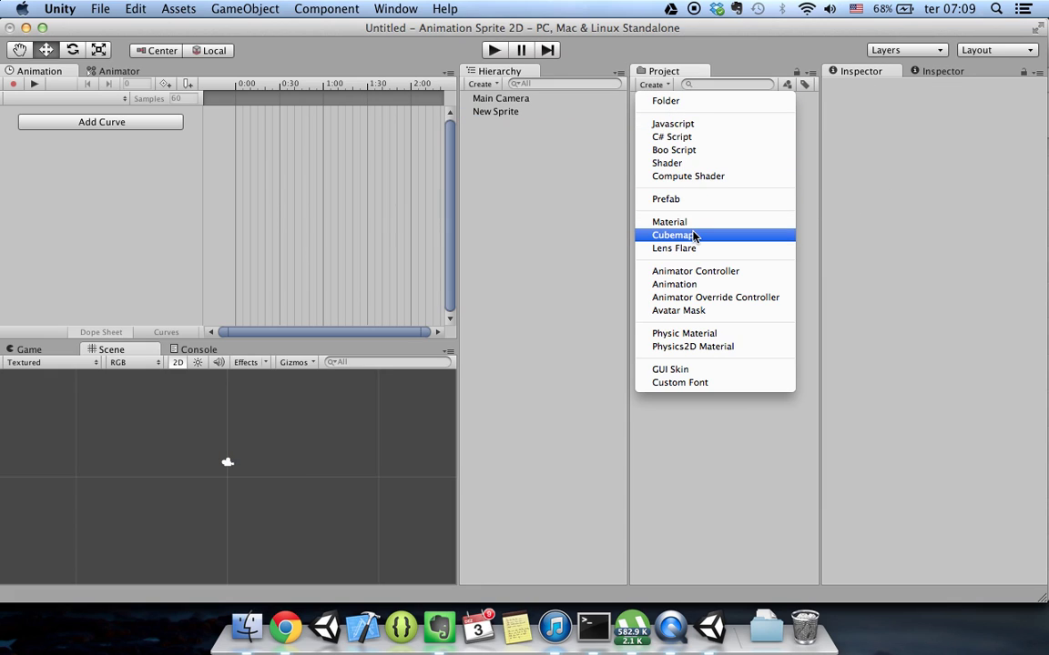
left_click(686, 113)
left_click(655, 84)
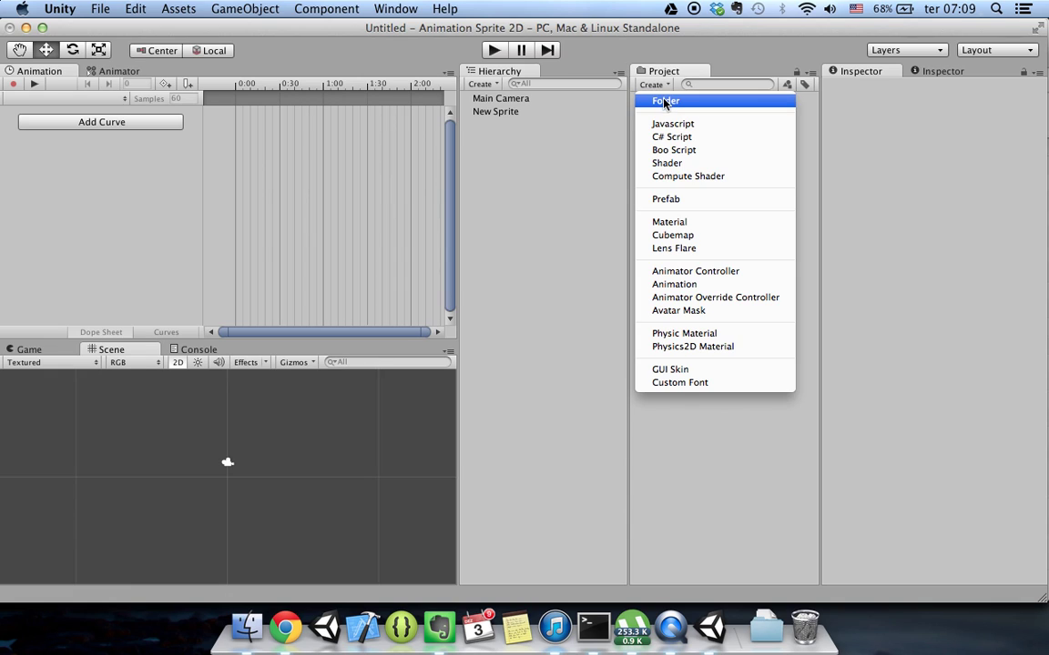
left_click(665, 100)
type("S")
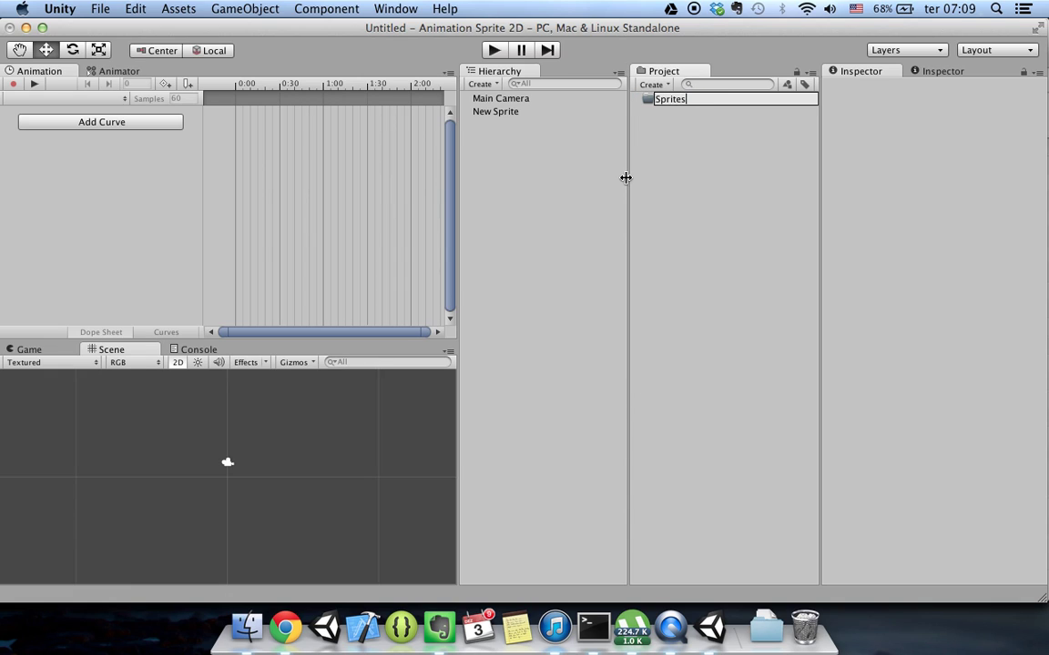
type("prites")
key("Return")
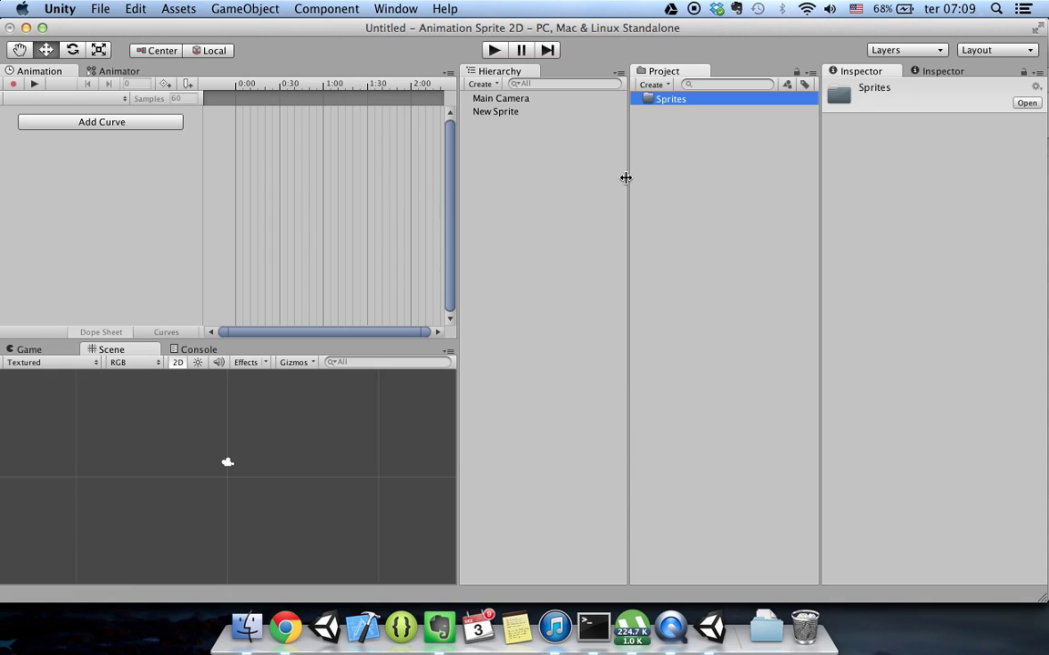
left_click(658, 100)
Step: Switch to Finder and preview the character_11_run_03.png frame and the Hero.png sprite sheet
left_click(246, 622)
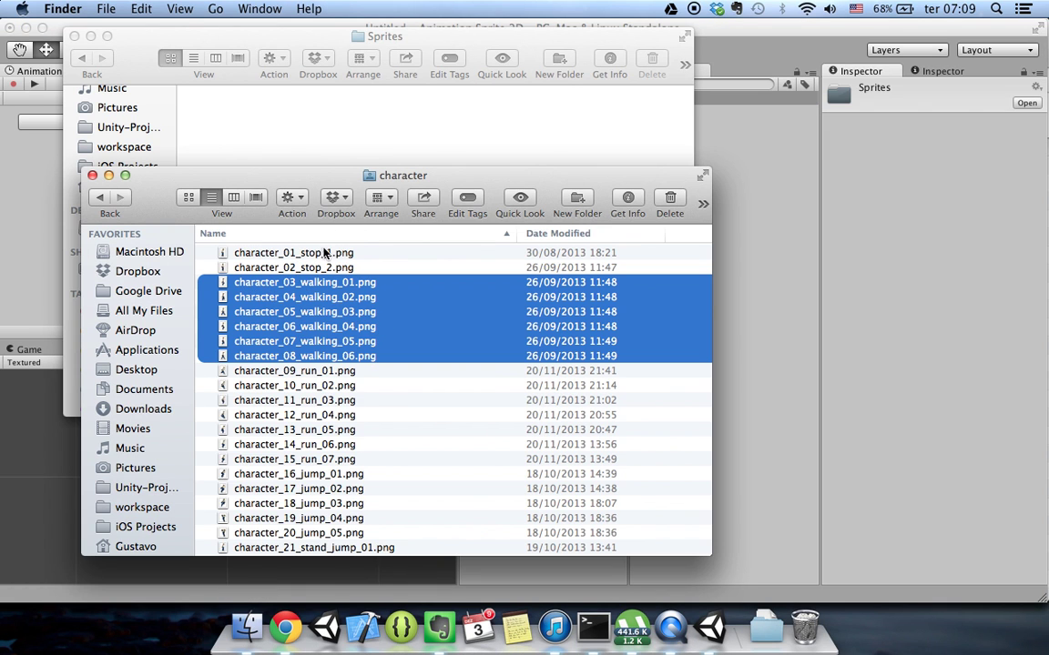
left_click(528, 205)
key("Down")
key("Down")
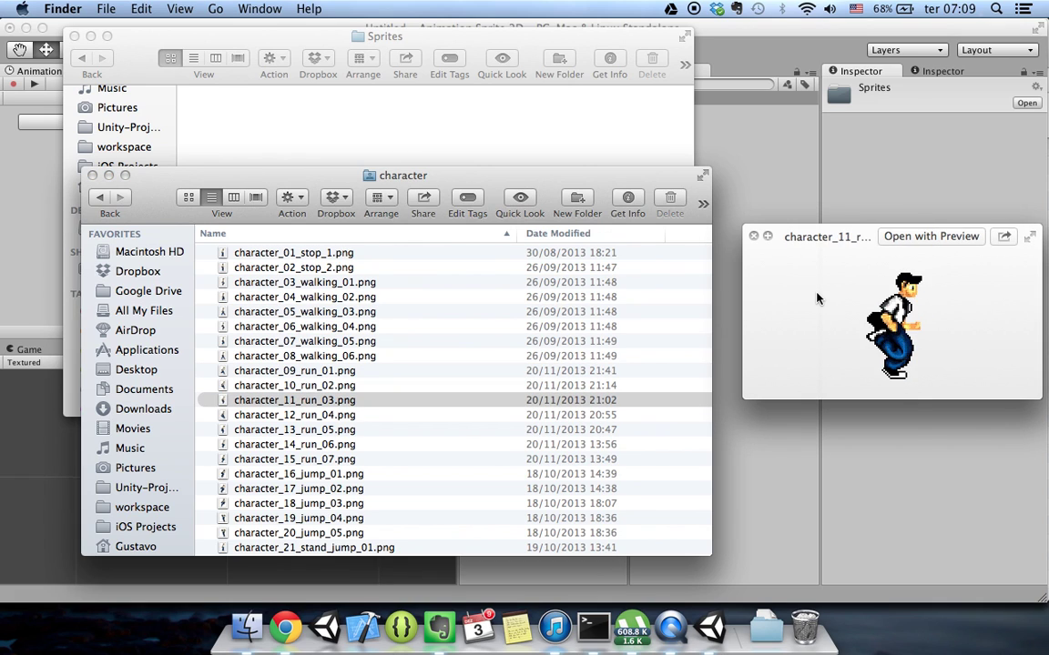
key("space")
left_click(352, 107)
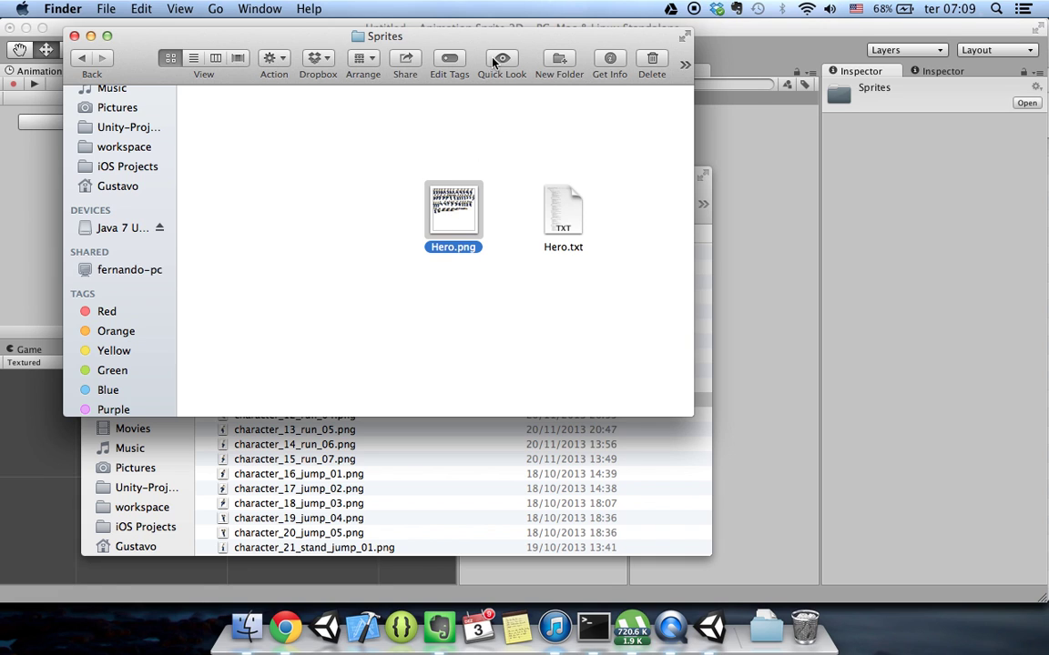
key("space")
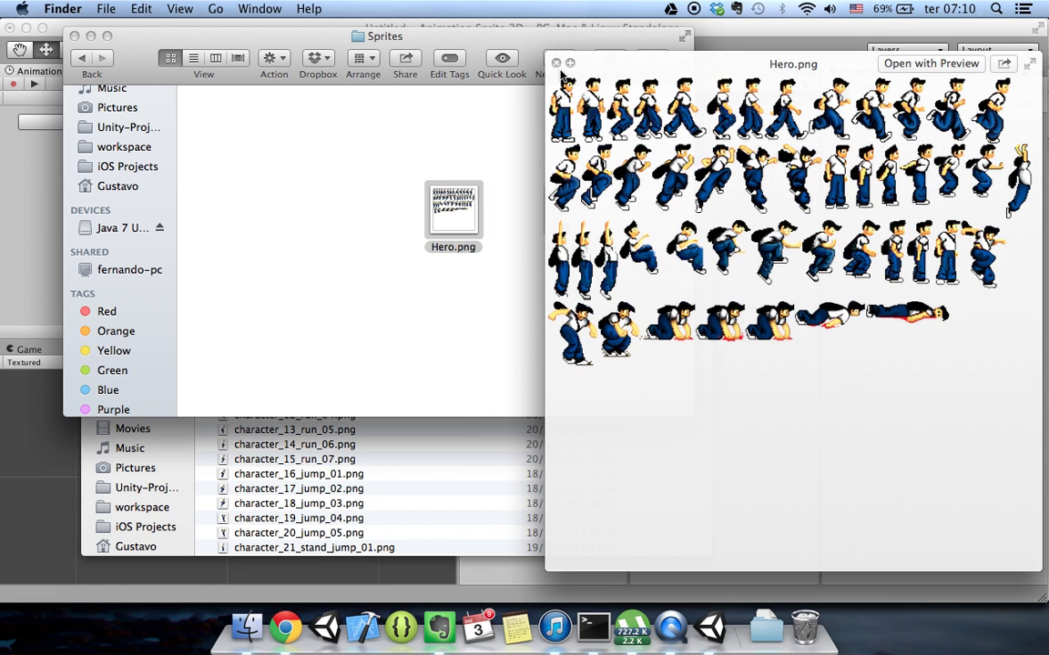
left_click(501, 57)
Step: Import Hero.png from Finder into the Unity project and move it into the Sprites folder
left_click_drag(455, 215, 754, 257)
left_click(751, 209)
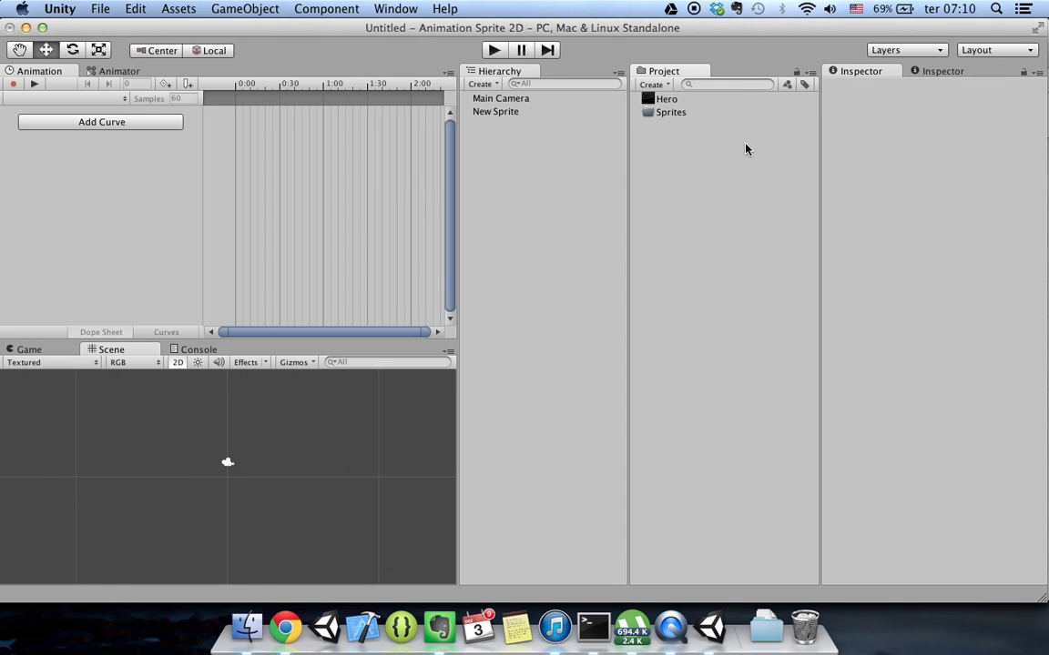
left_click(662, 107)
left_click_drag(663, 108, 677, 116)
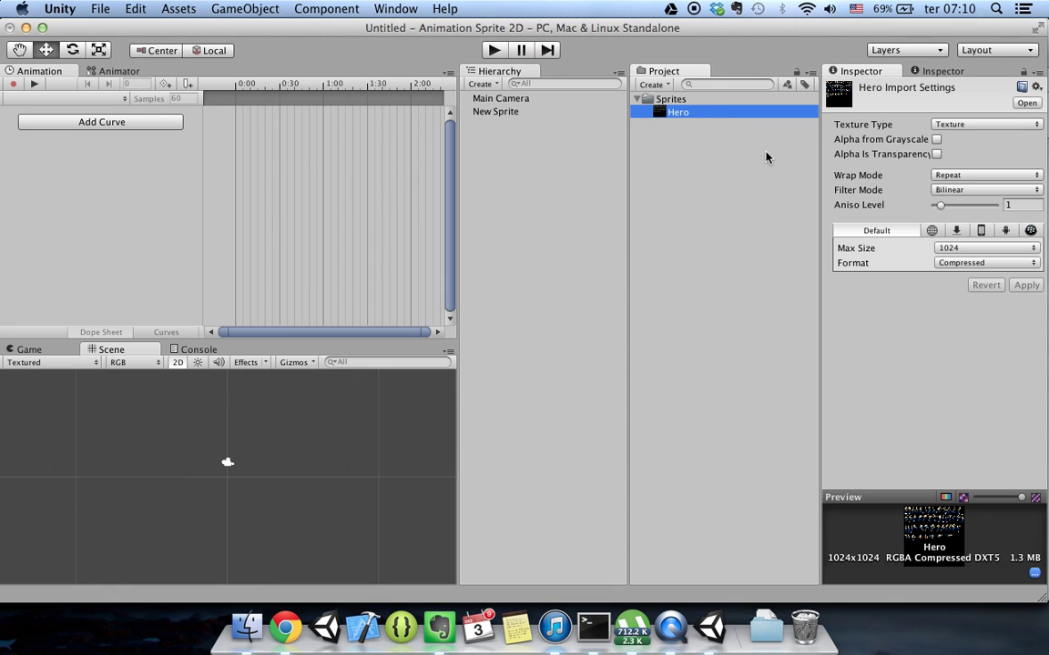
Step: Set the Hero image's texture type to Sprite and its sprite mode to Multiple
left_click(1011, 125)
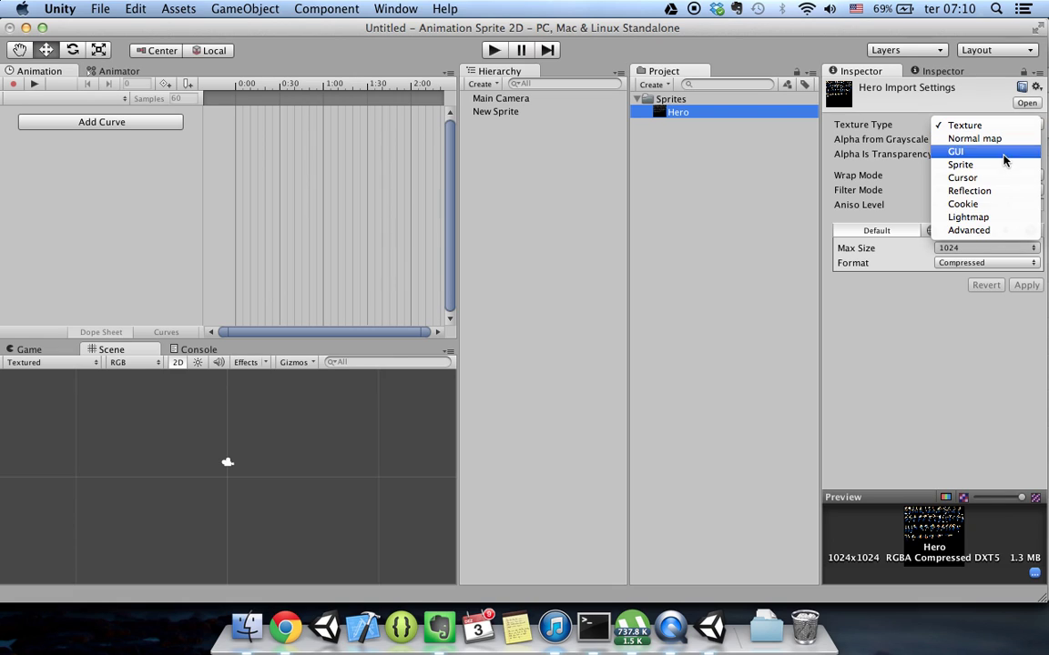
left_click(970, 164)
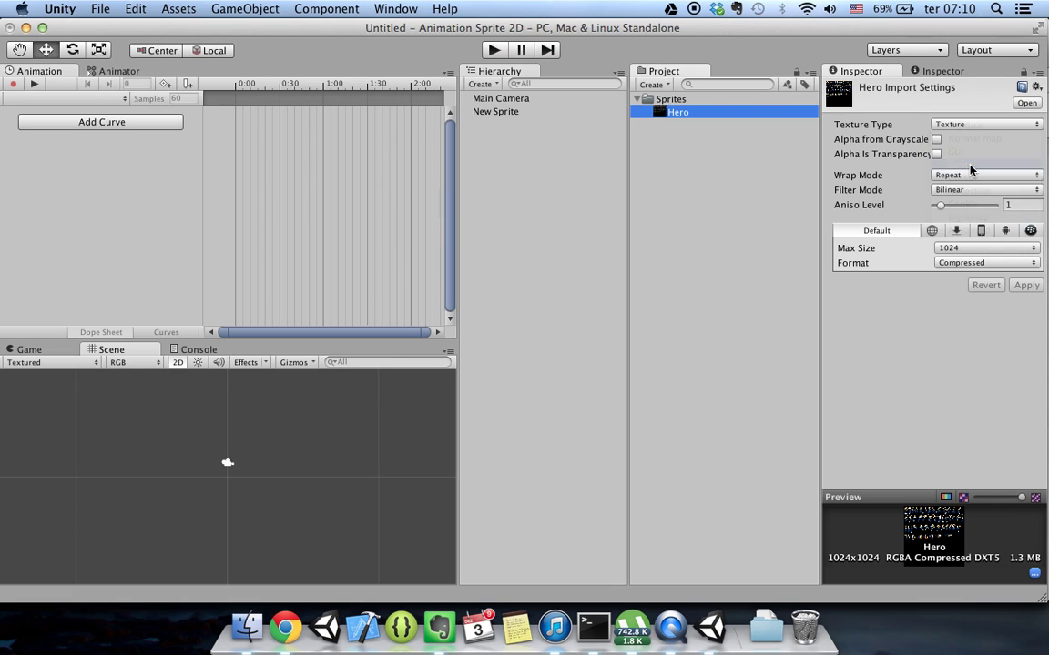
left_click(954, 140)
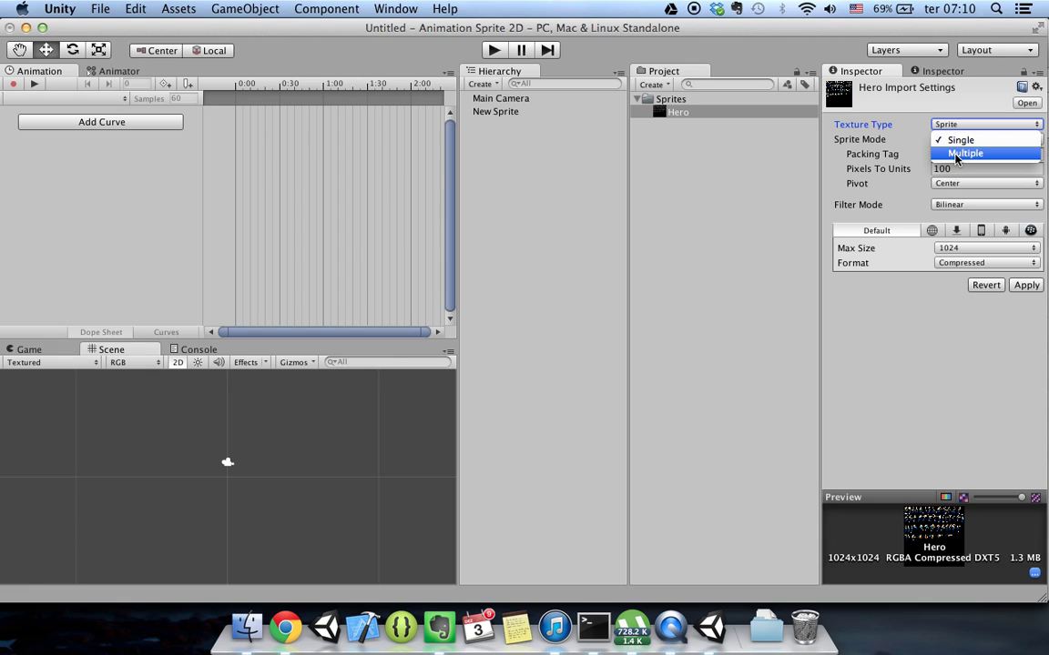
left_click(958, 155)
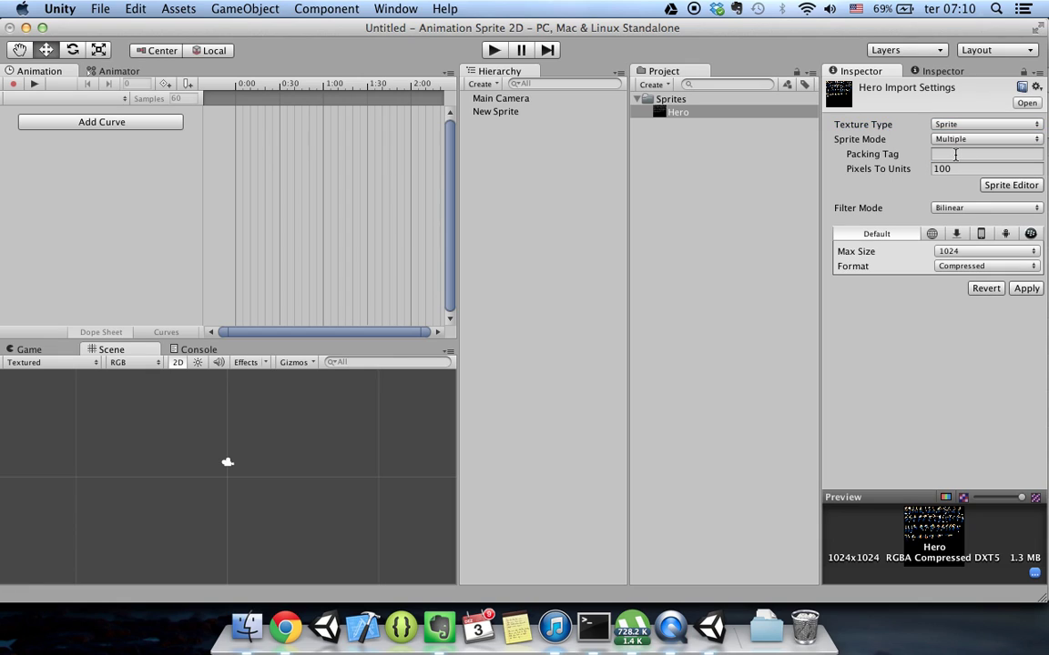
left_click(1009, 185)
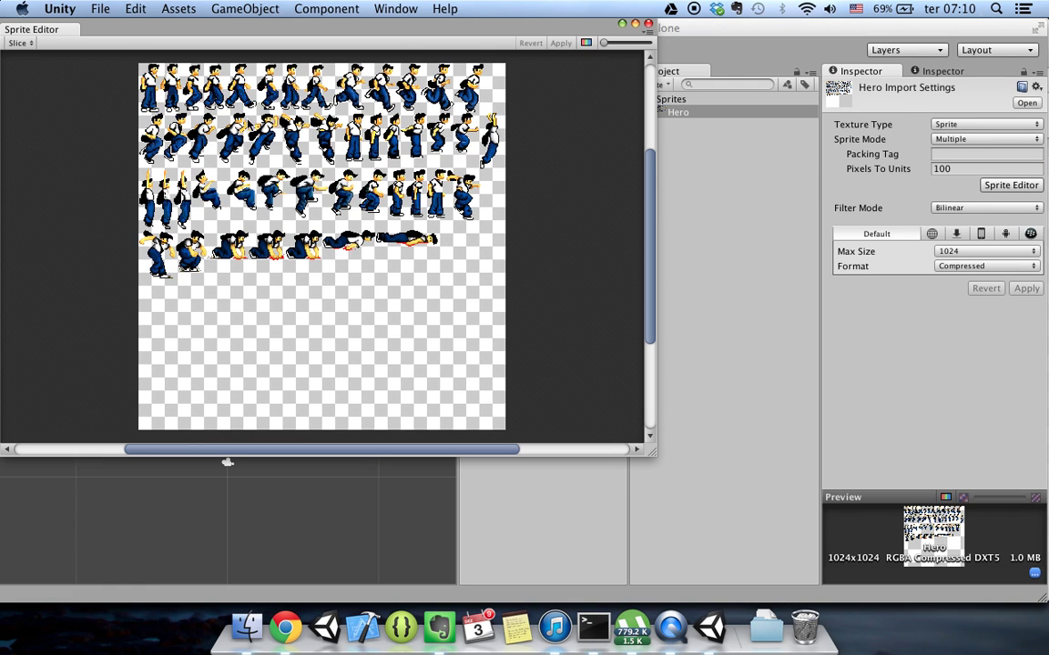
left_click(27, 43)
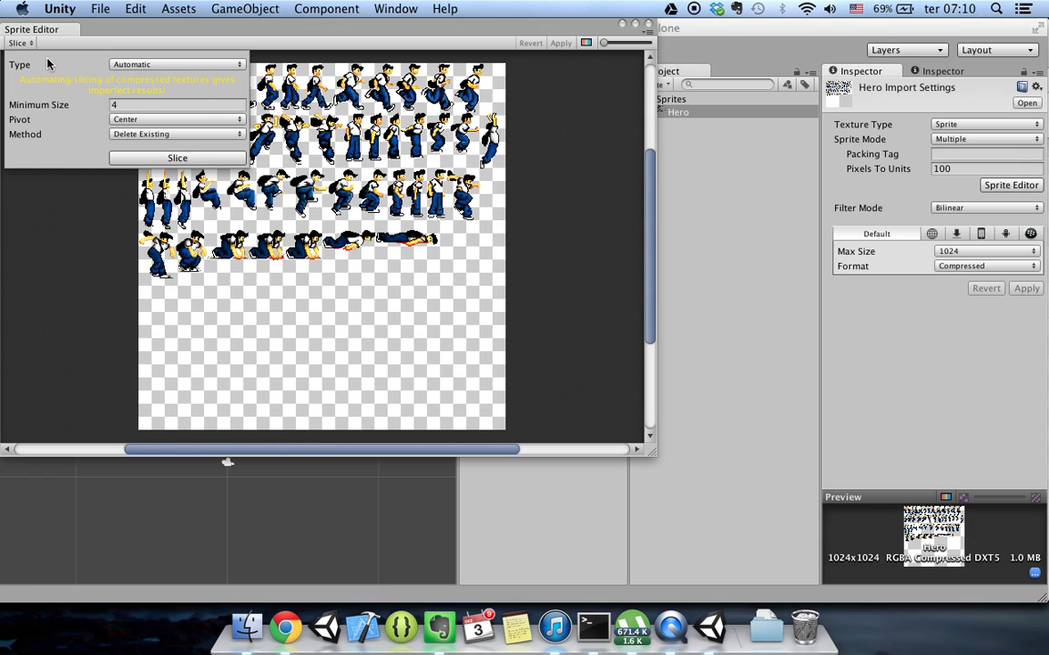
left_click(482, 30)
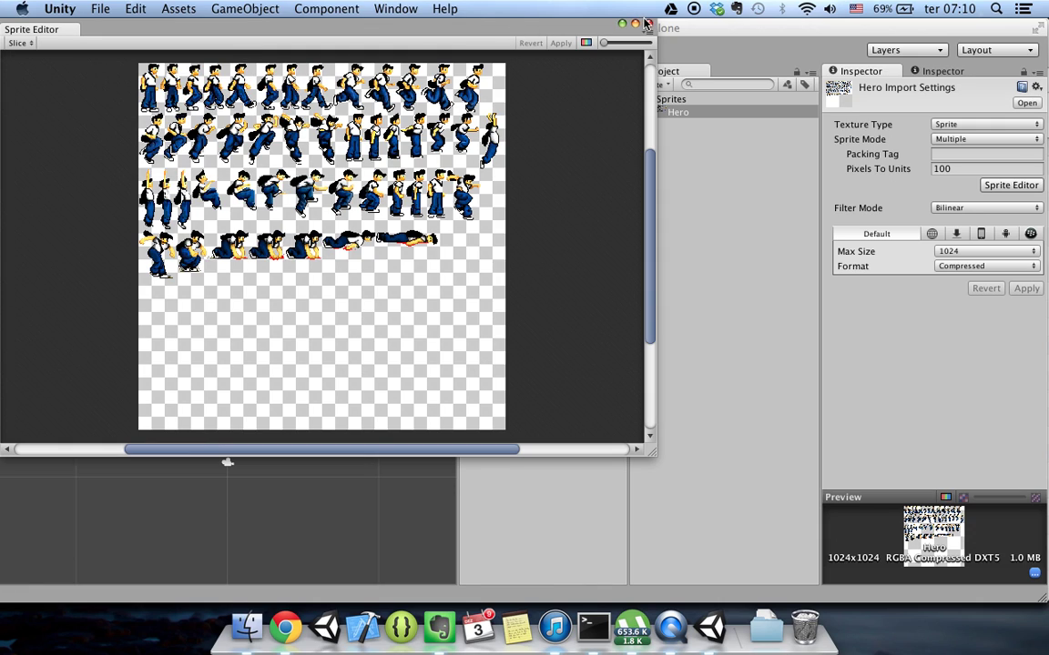
left_click(586, 26)
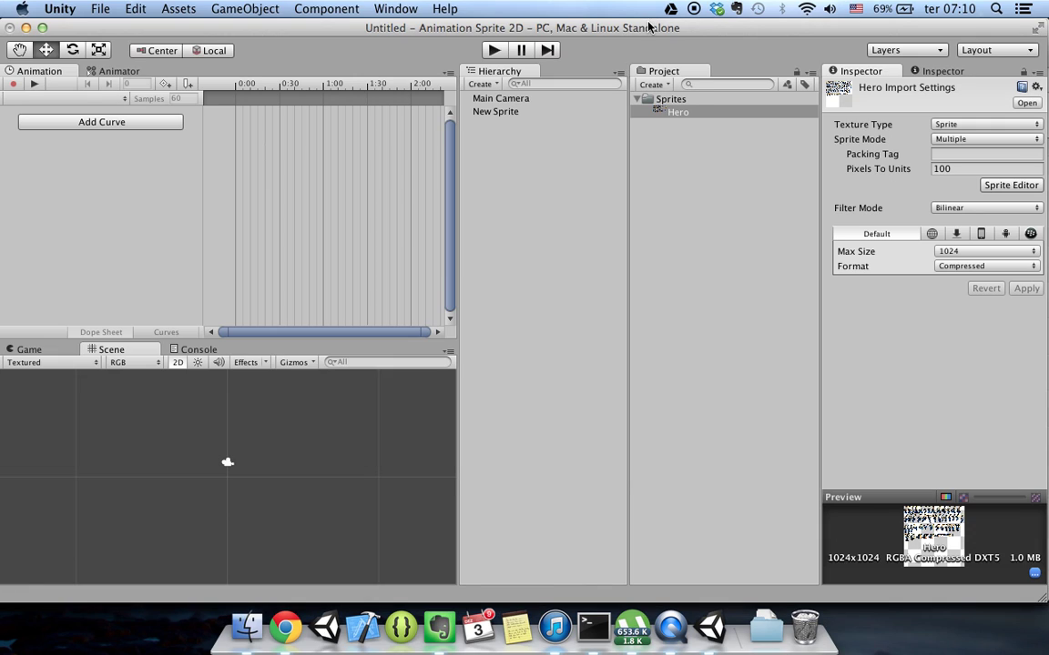
Step: Set the Hero texture's format to Truecolor and its filter mode to Point
left_click(951, 266)
left_click(969, 293)
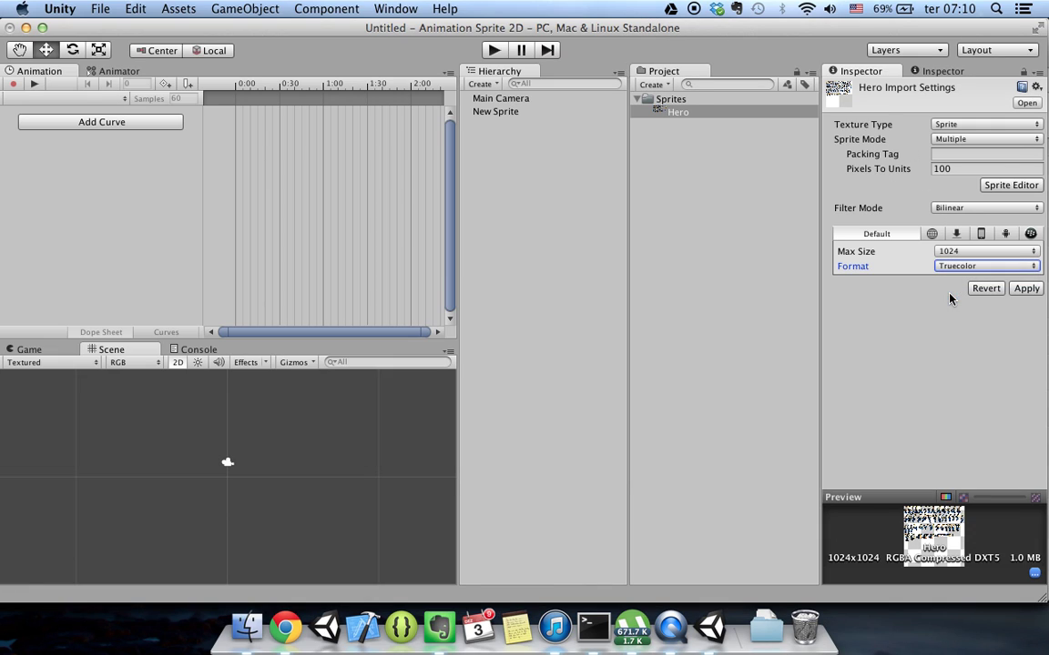
left_click(944, 210)
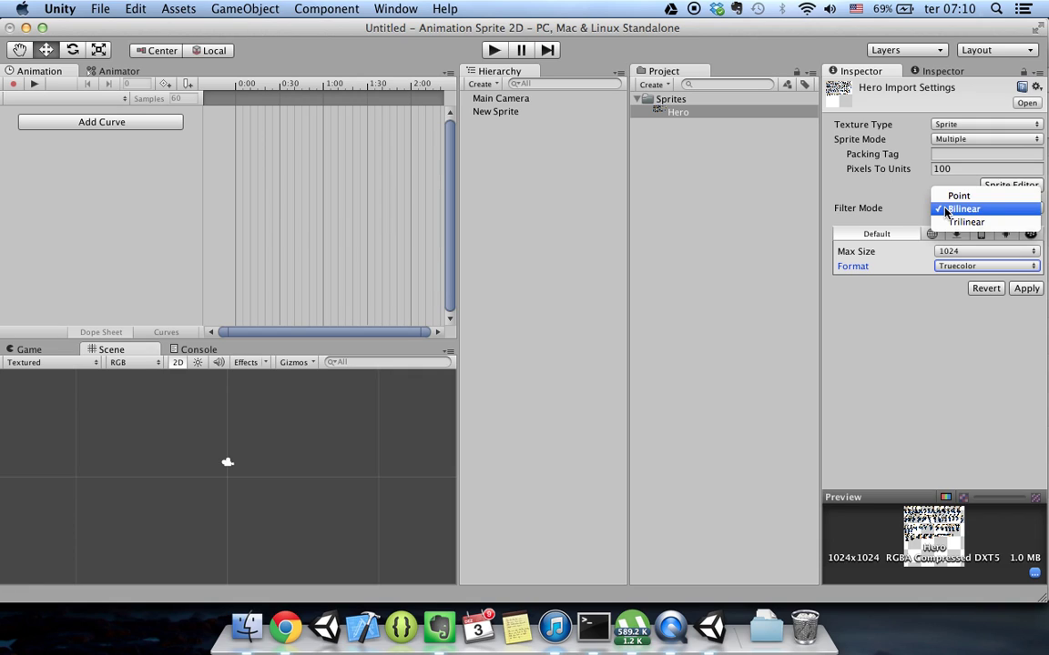
left_click(961, 196)
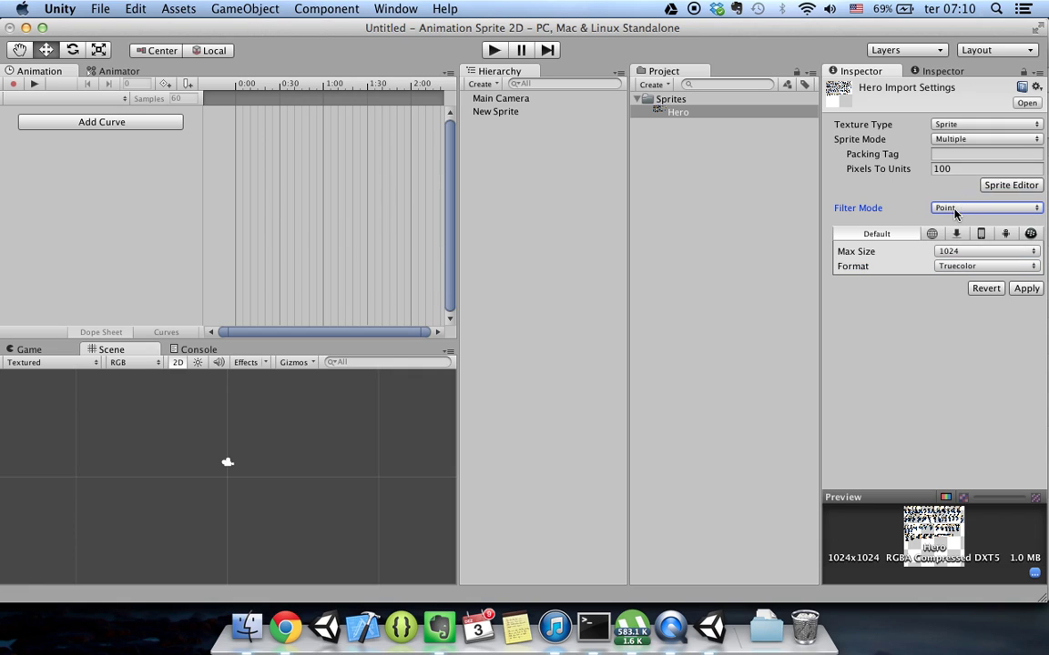
left_click(955, 214)
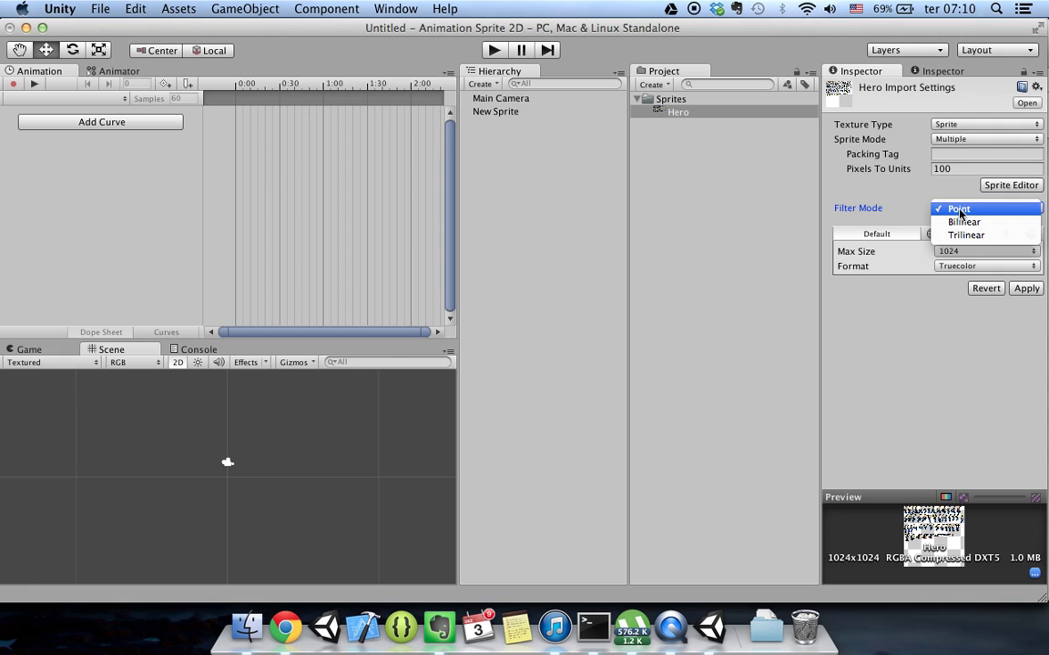
left_click(808, 195)
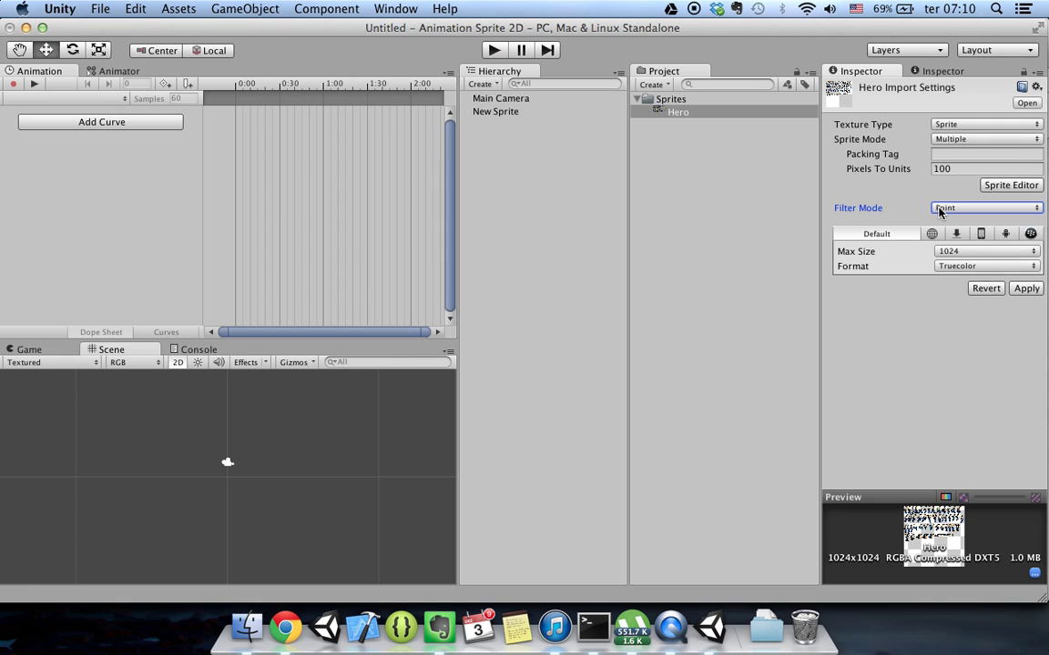
left_click(1009, 185)
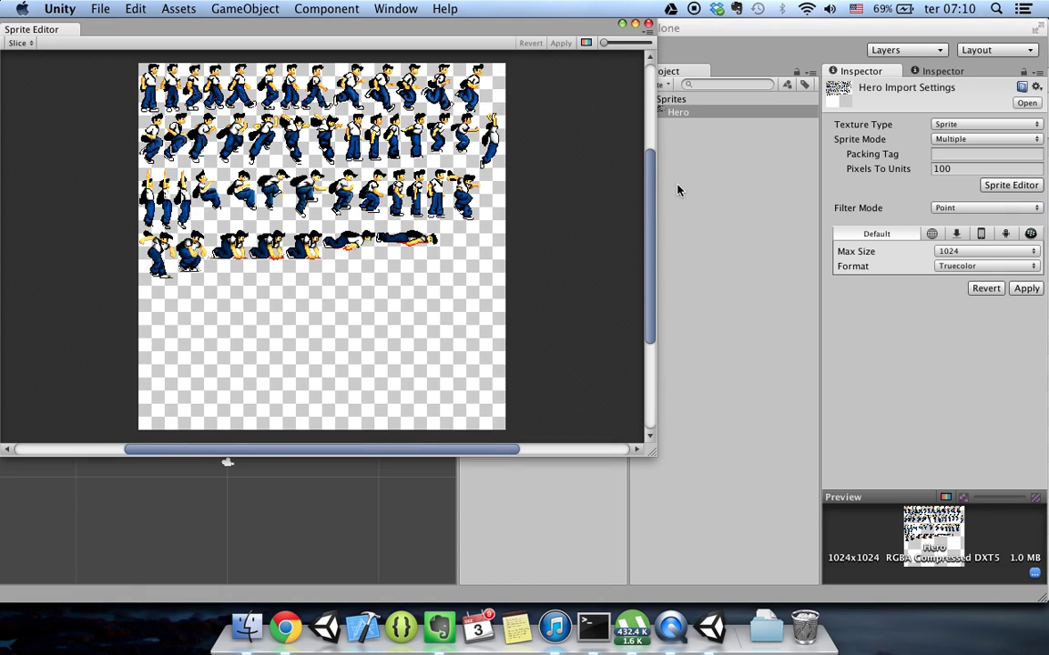
left_click(22, 43)
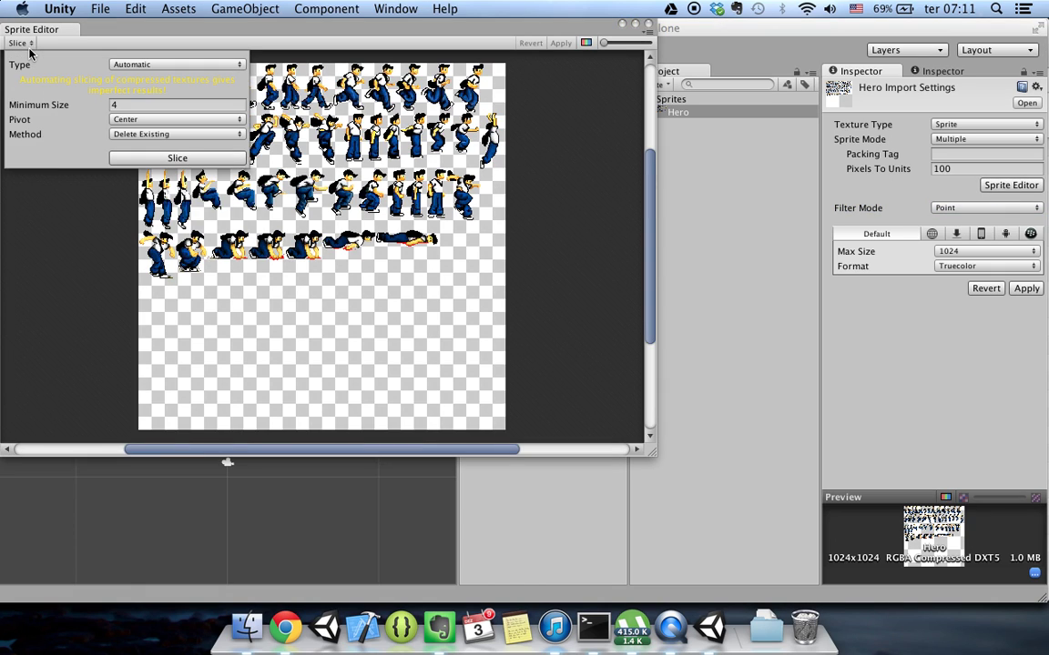
left_click(165, 65)
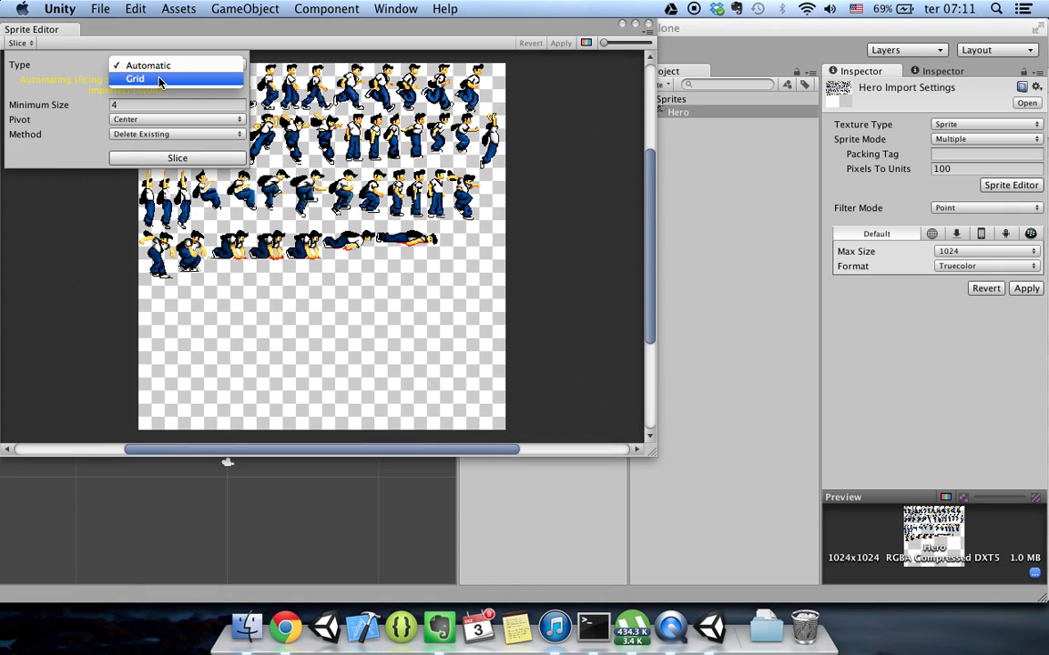
left_click(71, 98)
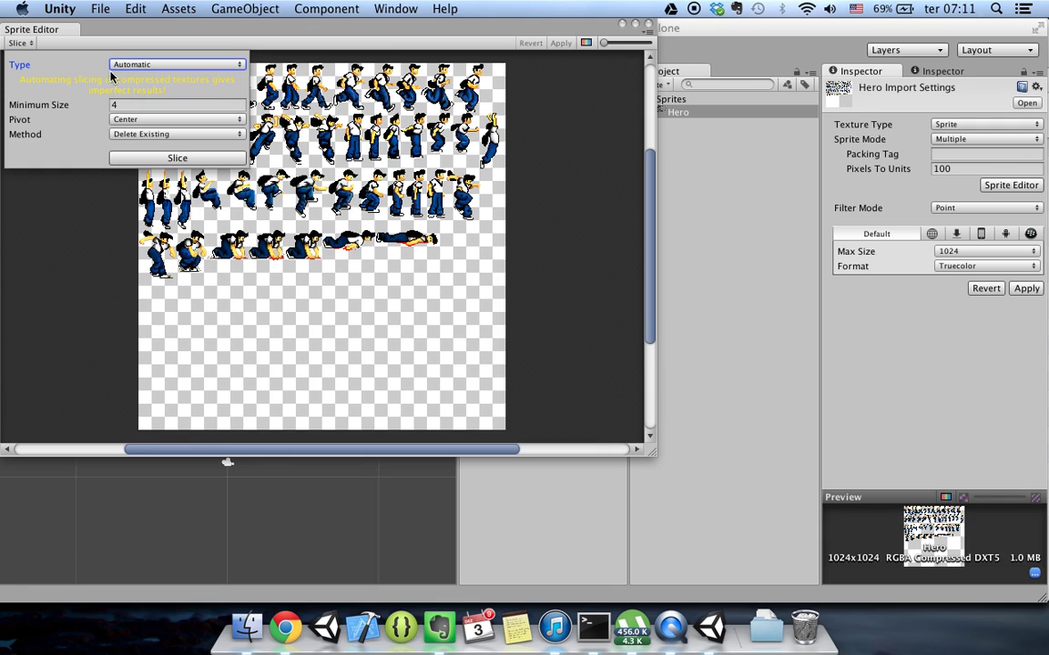
left_click(525, 86)
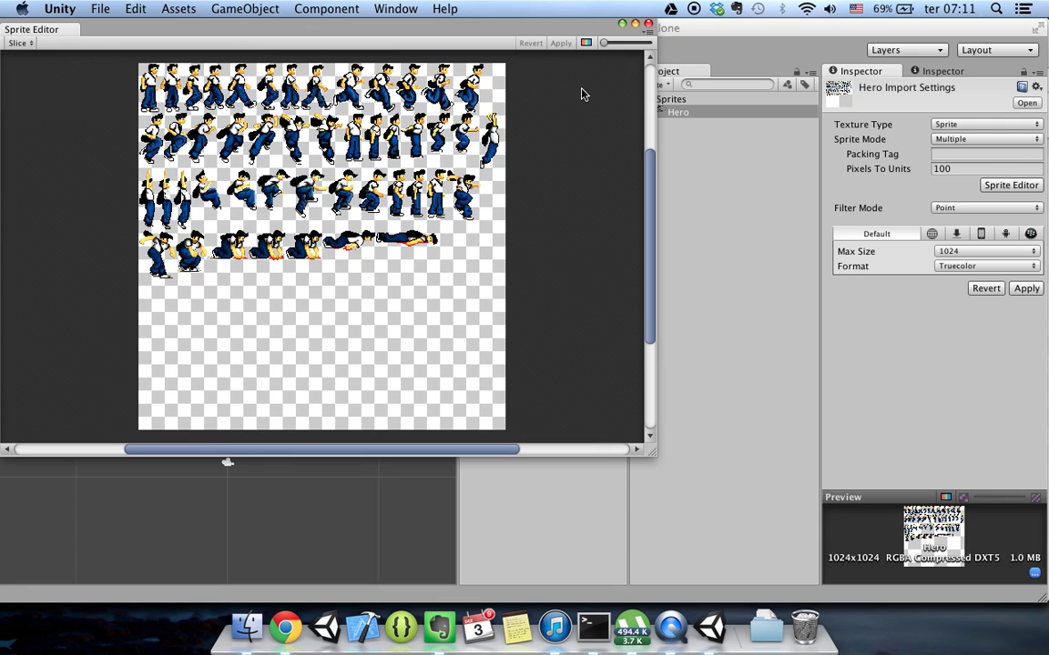
left_click(647, 24)
Step: Apply the Hero import settings and configure Automatic slicing in the Sprite Editor with a minimum size of 10
left_click(1026, 289)
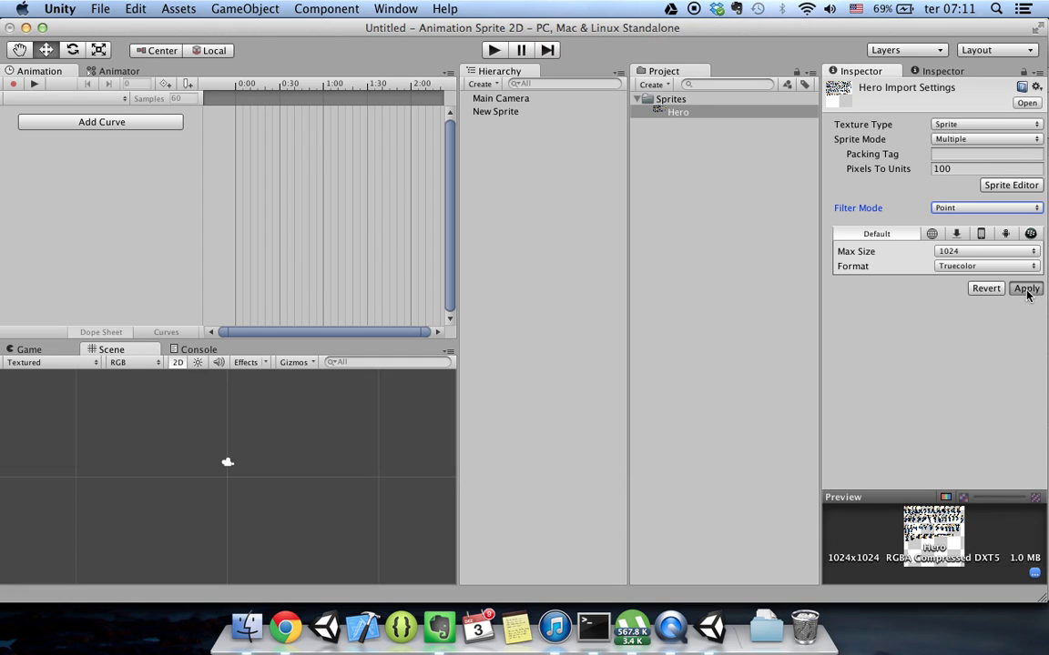
left_click(1004, 187)
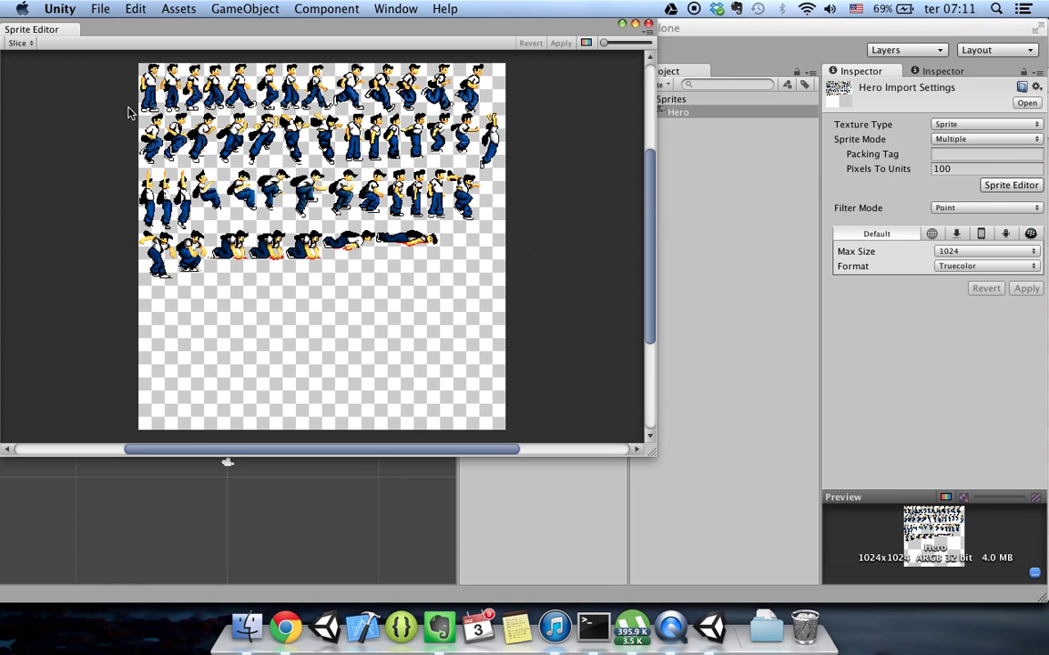
left_click(22, 43)
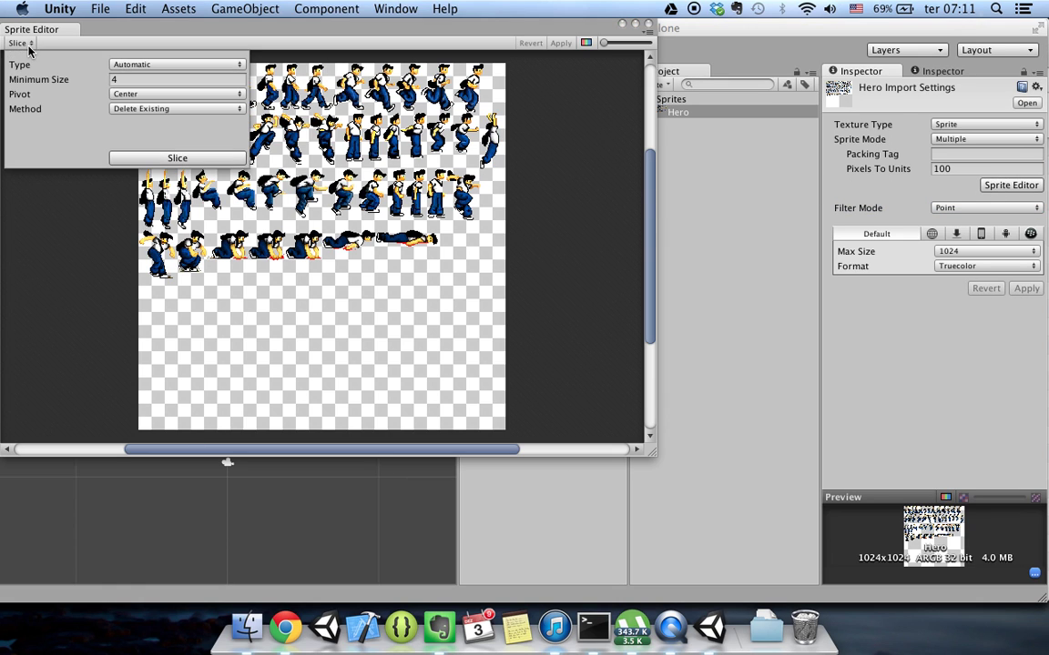
left_click(123, 79)
left_click(132, 64)
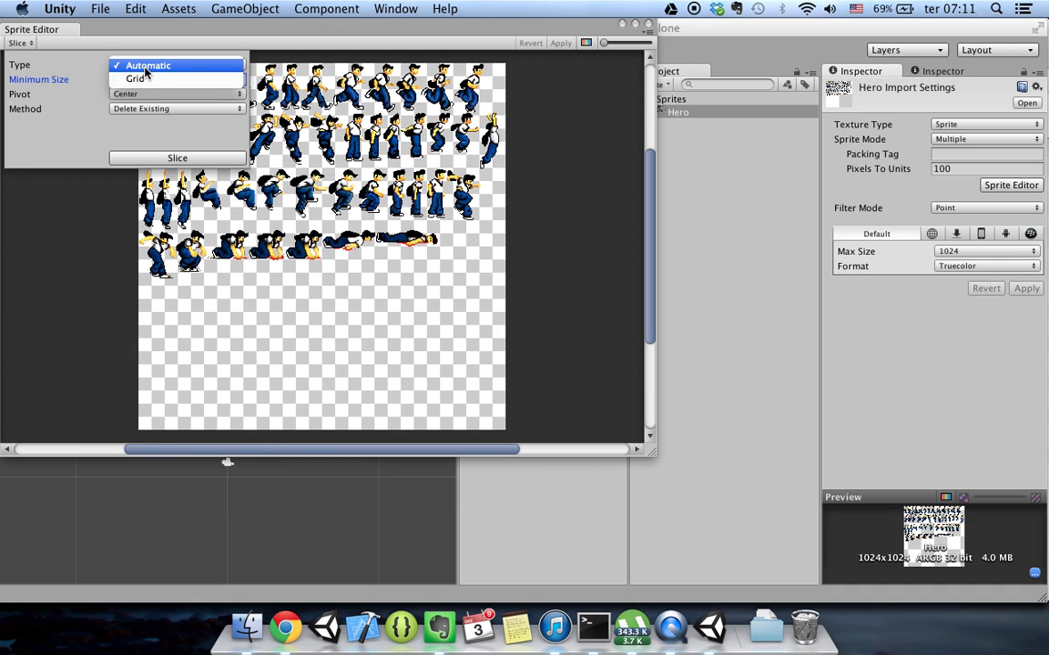
left_click(139, 78)
left_click(137, 66)
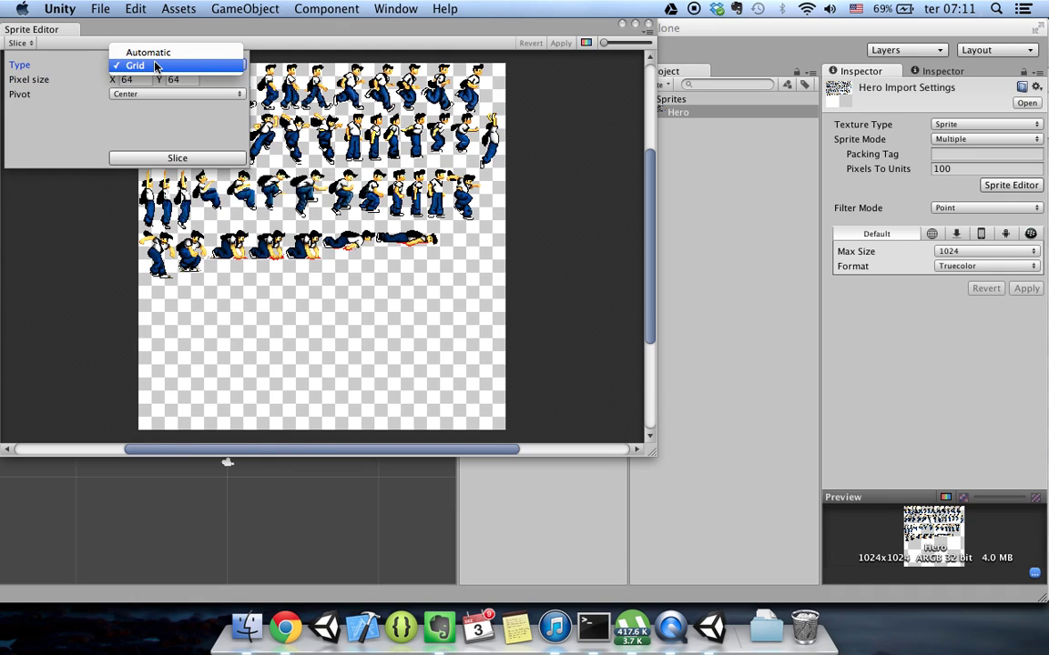
left_click(154, 54)
left_click(114, 79)
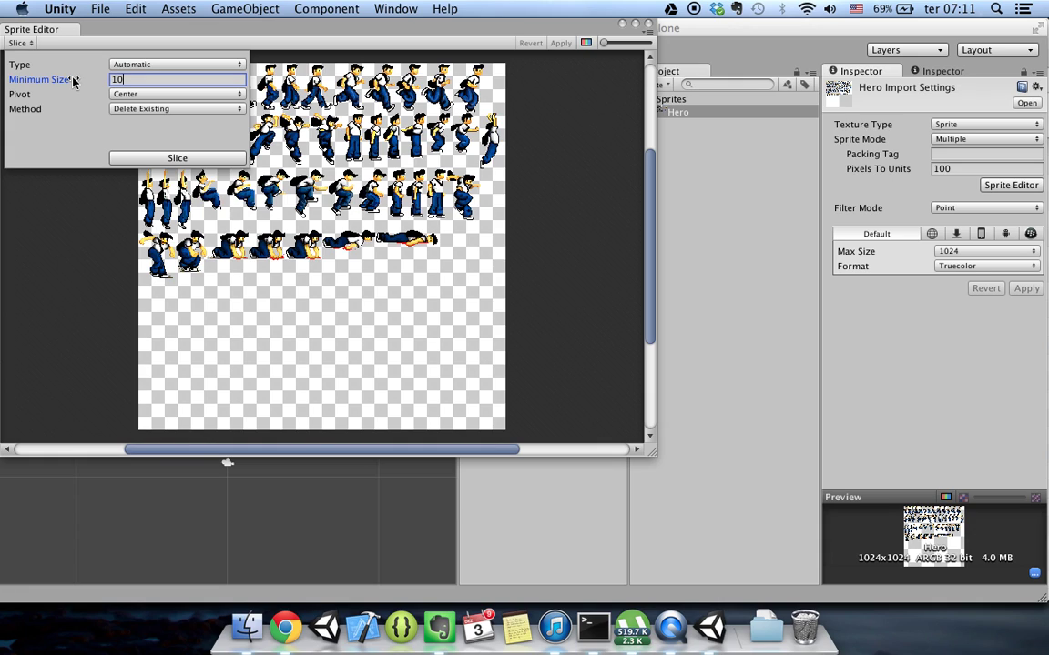
Step: Set the slicing pivot to Bottom and slice the Hero sheet, keeping the Delete Existing method
left_click(169, 94)
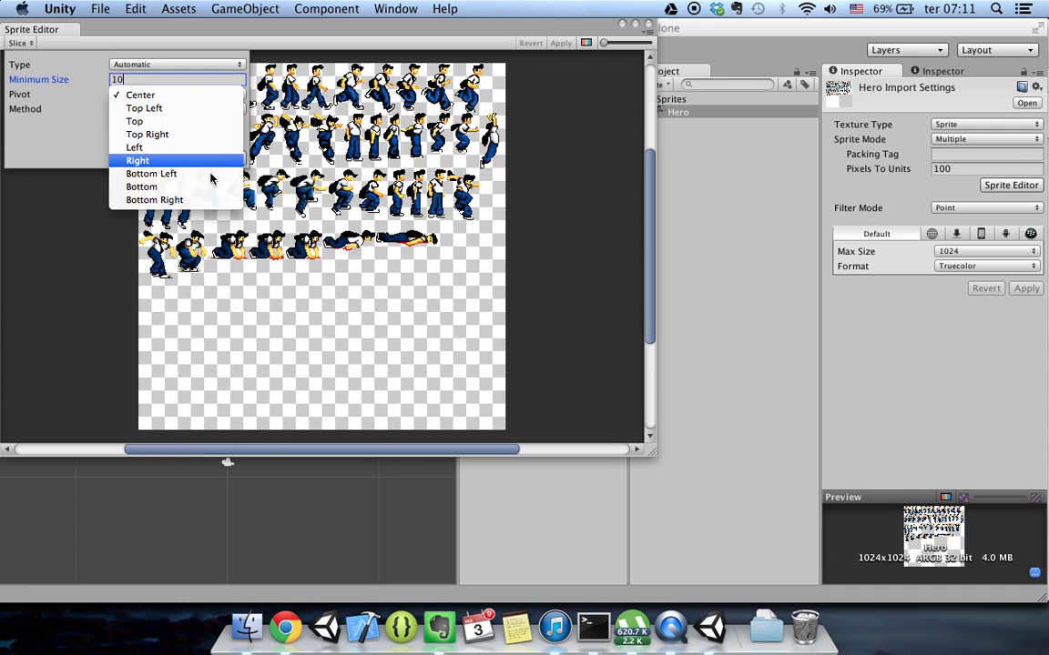
left_click(181, 189)
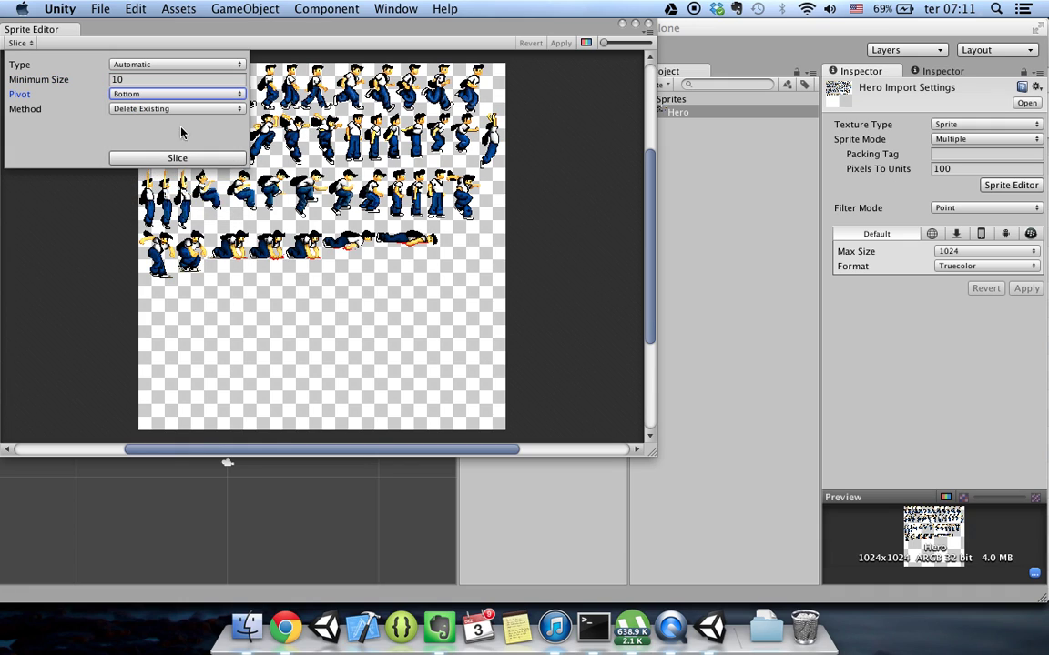
left_click(157, 162)
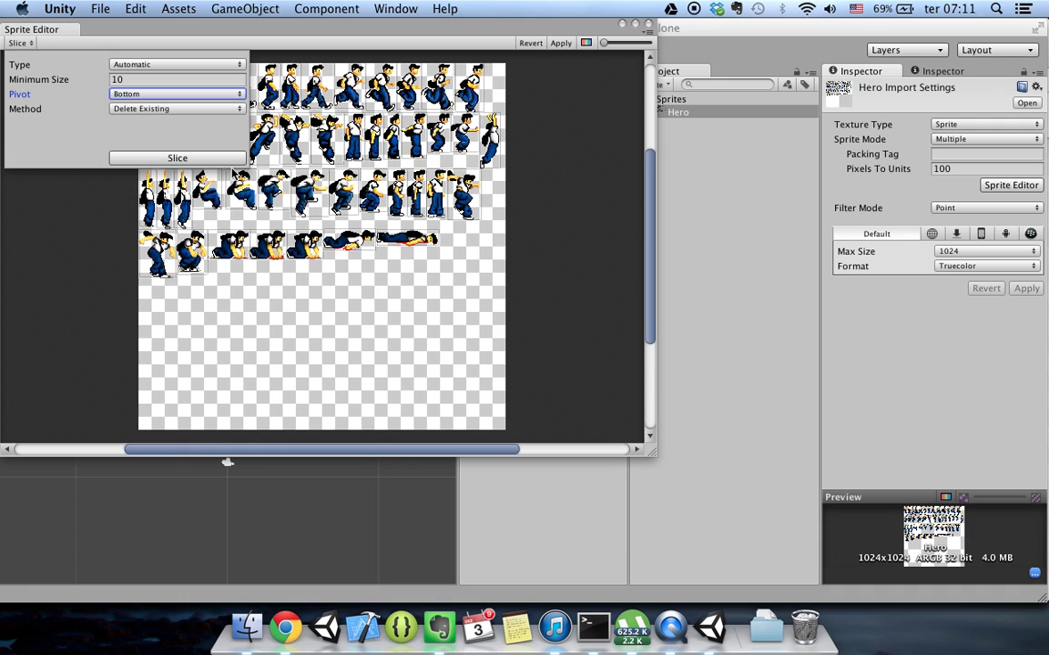
left_click(94, 290)
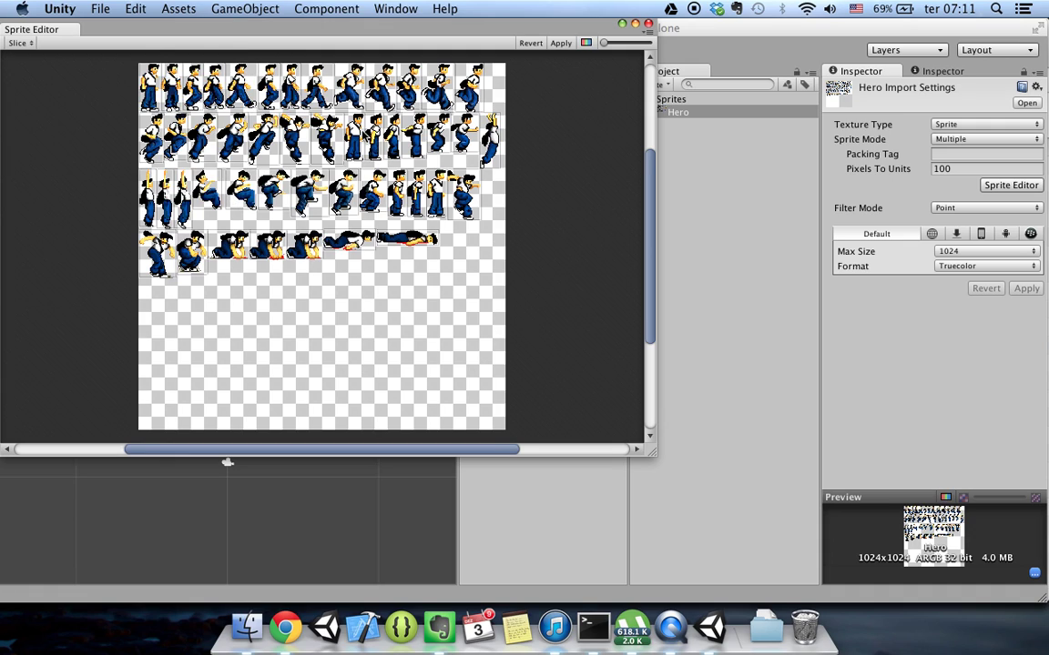
Step: Examine the sliced sheet up close, checking the bounds and pivots of several individual frames
scroll(314, 107, "up", 3)
scroll(314, 108, "down", 5)
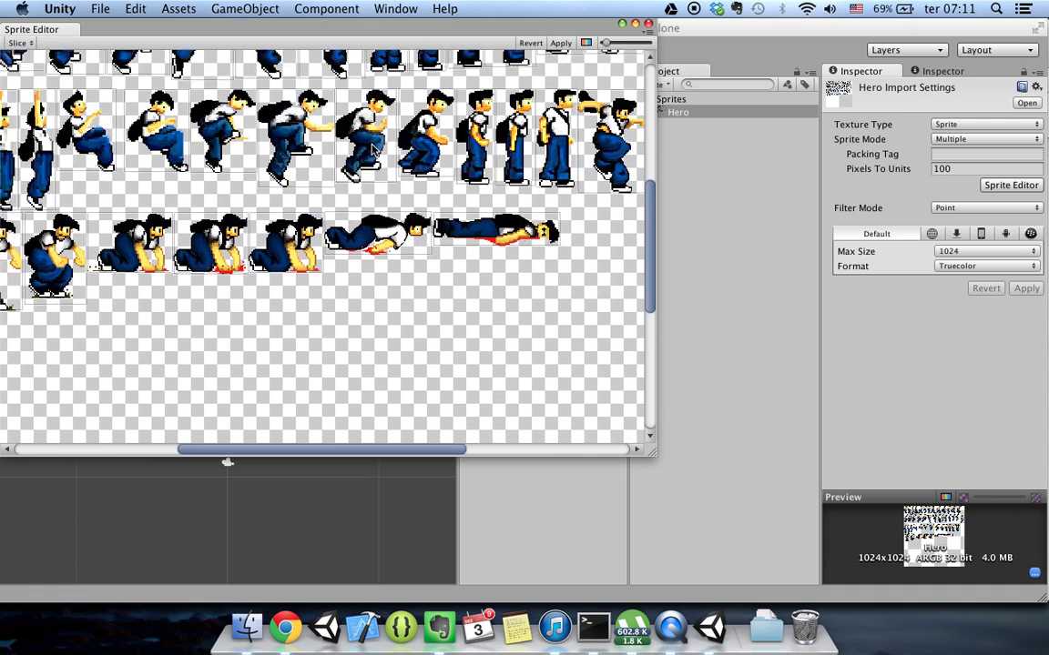
left_click(325, 109)
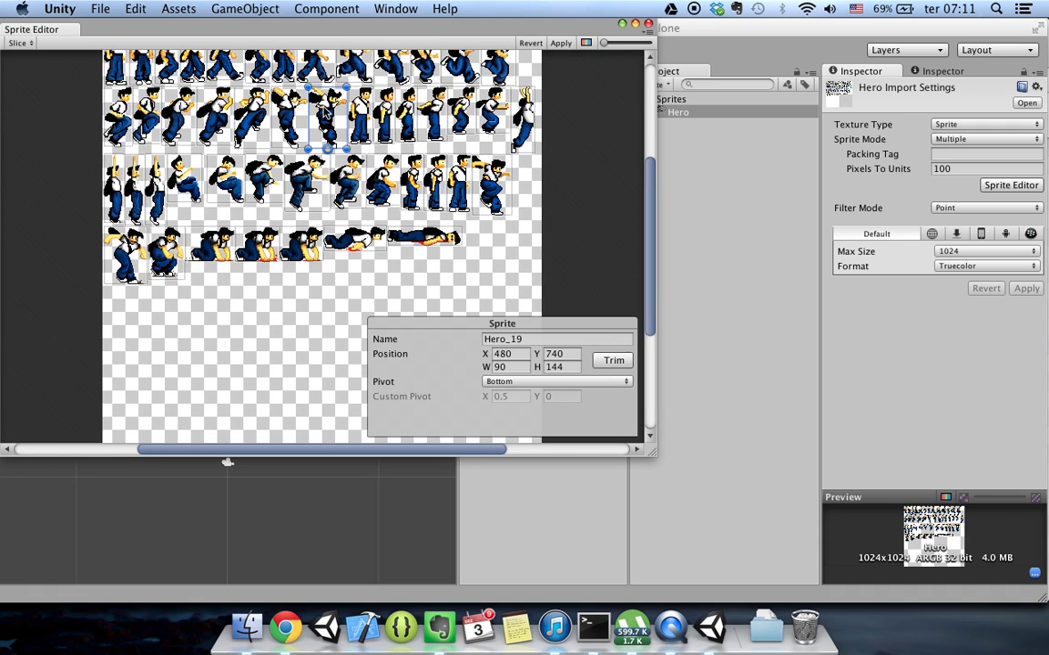
left_click(290, 116)
left_click(252, 116)
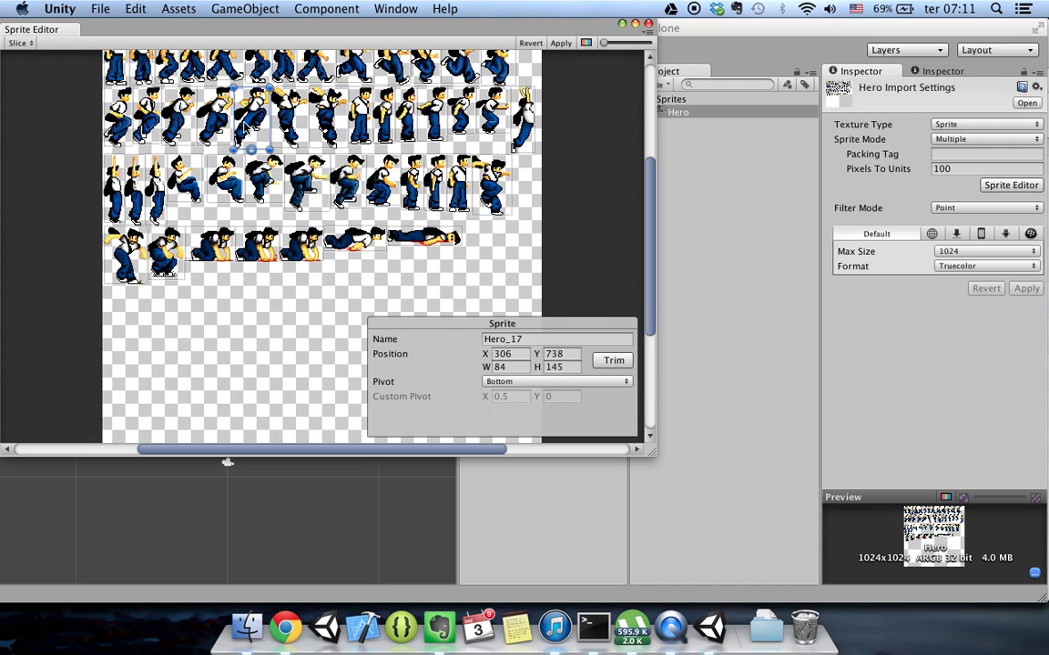
left_click(315, 184)
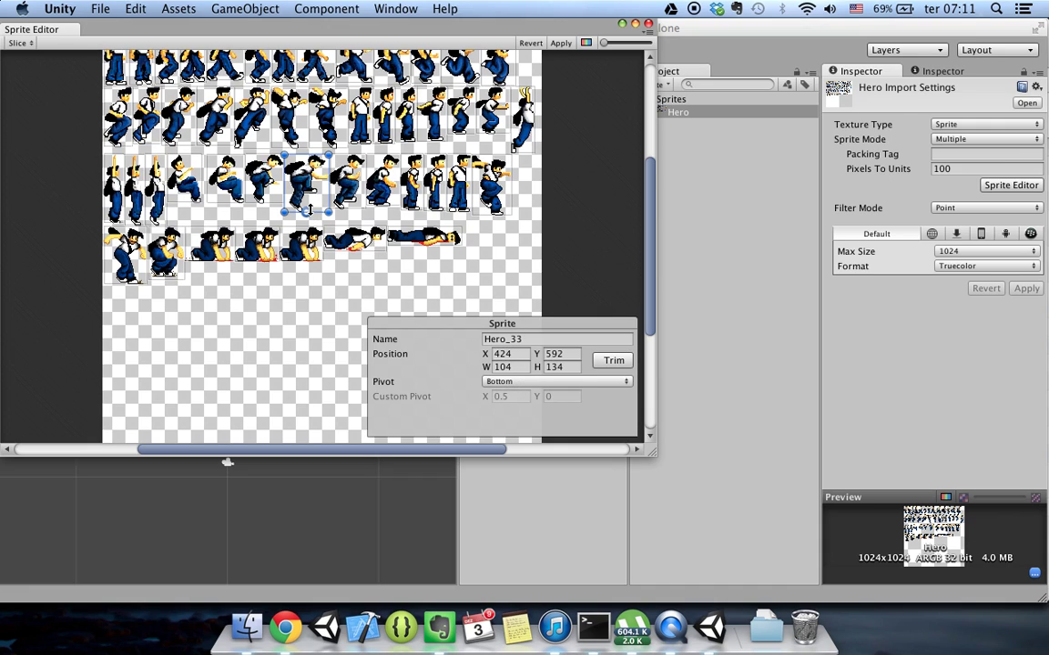
mouse_move(306, 212)
left_mouse_down()
mouse_move(307, 185)
mouse_move(323, 198)
mouse_move(316, 209)
left_mouse_up()
left_click(585, 276)
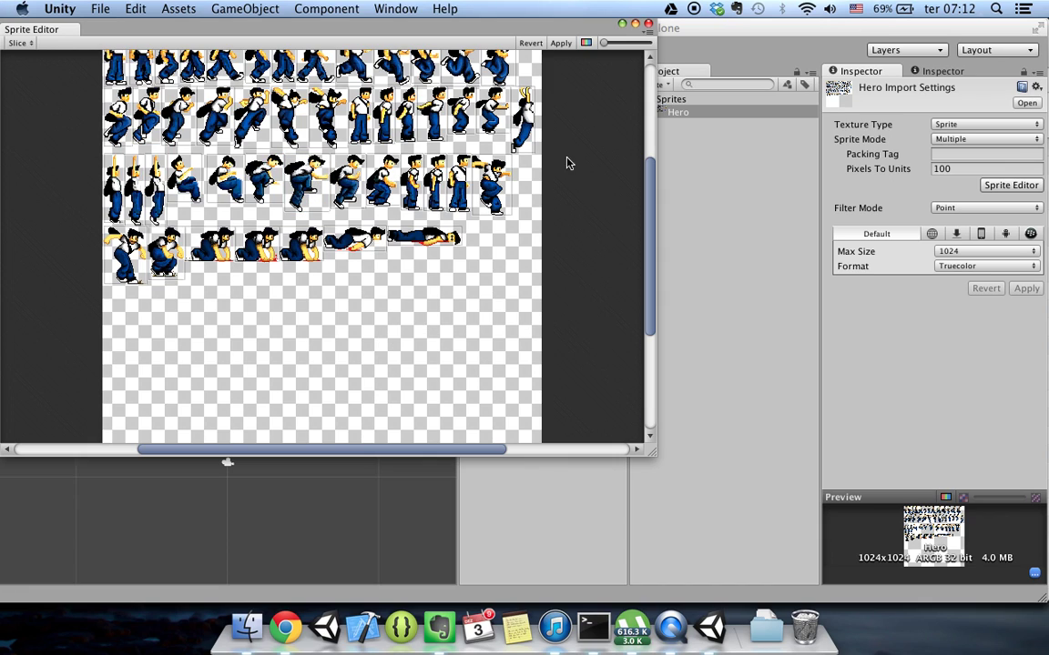
Step: Close the Sprite Editor with the slicing applied and expand the Hero asset to list its sprites
left_click(648, 24)
left_click(648, 111)
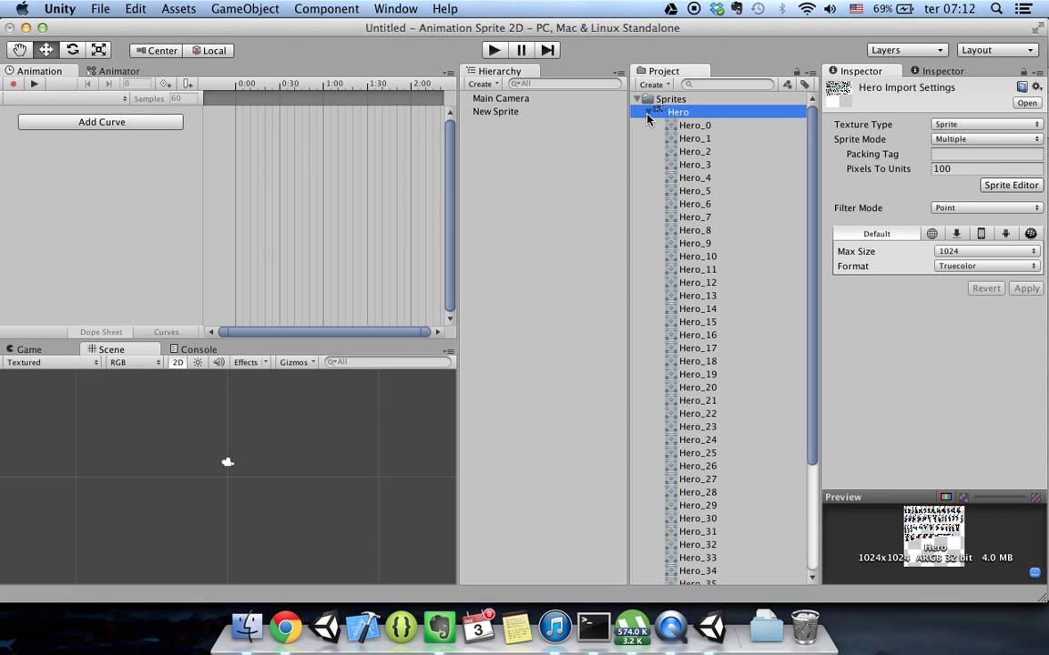
Step: Step through the sliced sprites under Hero one by one and examine their previews
left_click(718, 138)
key("Down")
key("Down")
key("Down")
key("Down")
key("Down")
key("Down")
key("Down")
key("Down")
key("Down")
key("Down")
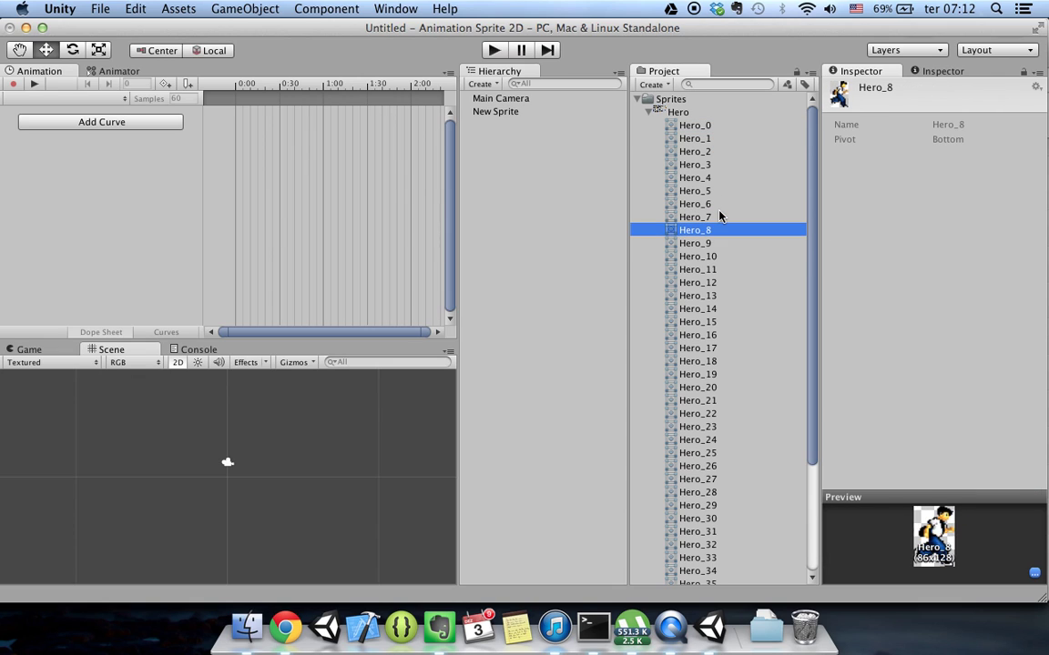
key("Up")
key("Up")
key("Up")
key("Up")
key("Up")
key("Up")
key("Up")
key("Up")
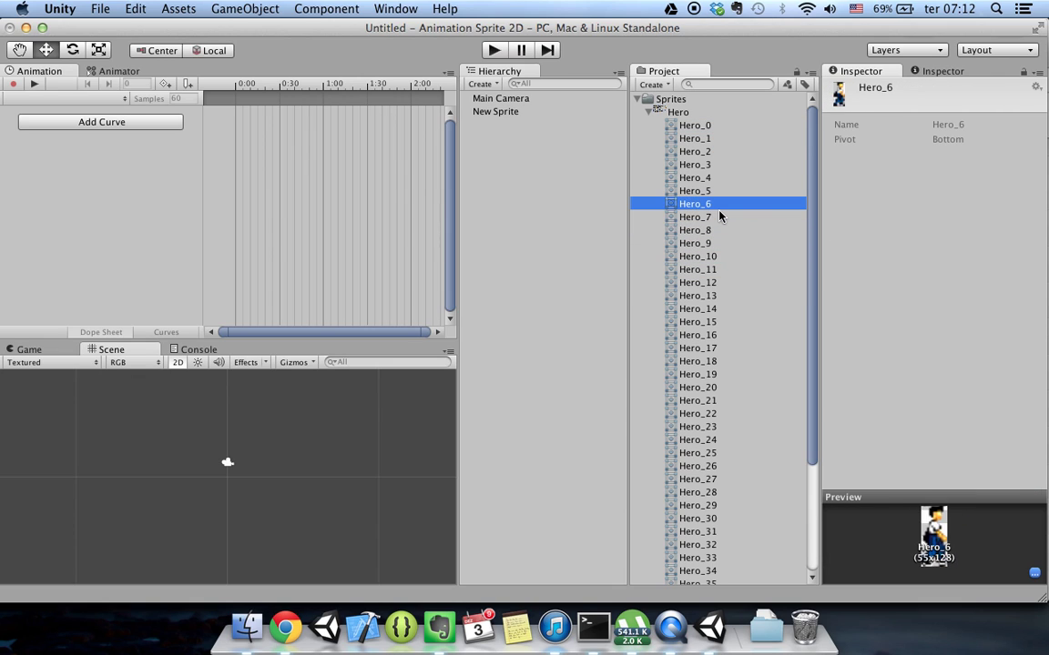
left_click(686, 126)
left_click(678, 112)
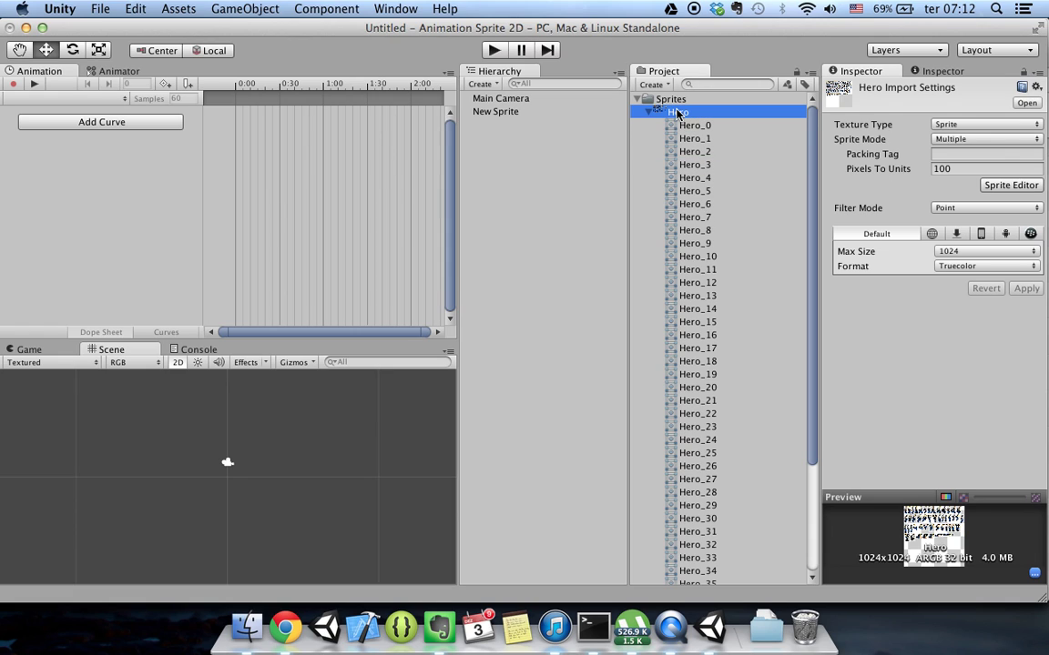
Step: Examine the previews of individual sprites between Hero_0 and Hero_8 to identify the walking frames
left_click(528, 113)
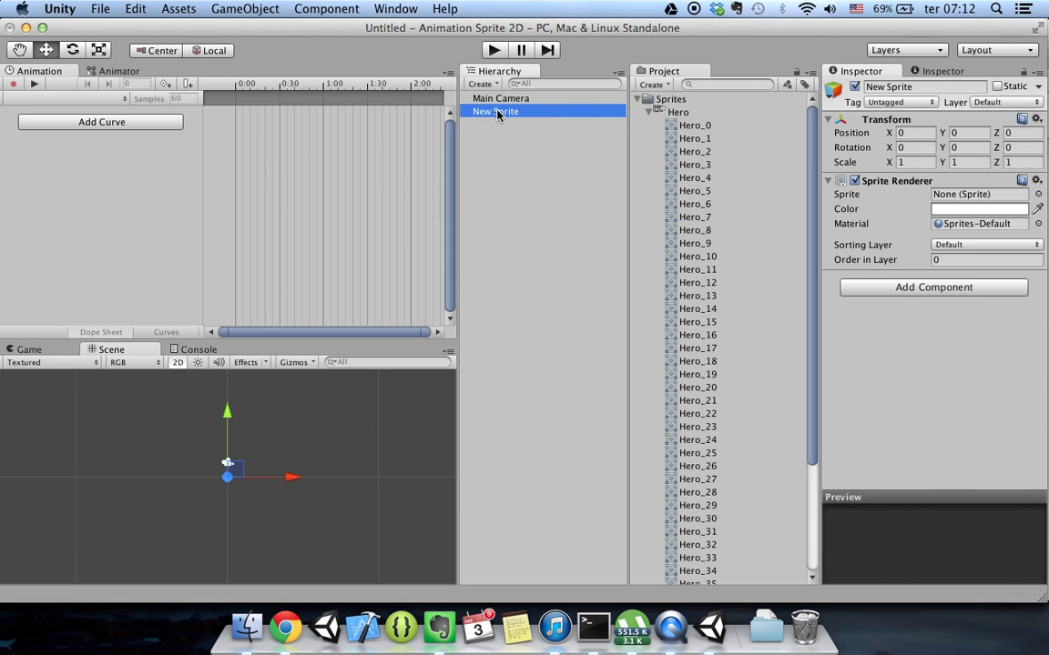
left_click(685, 126)
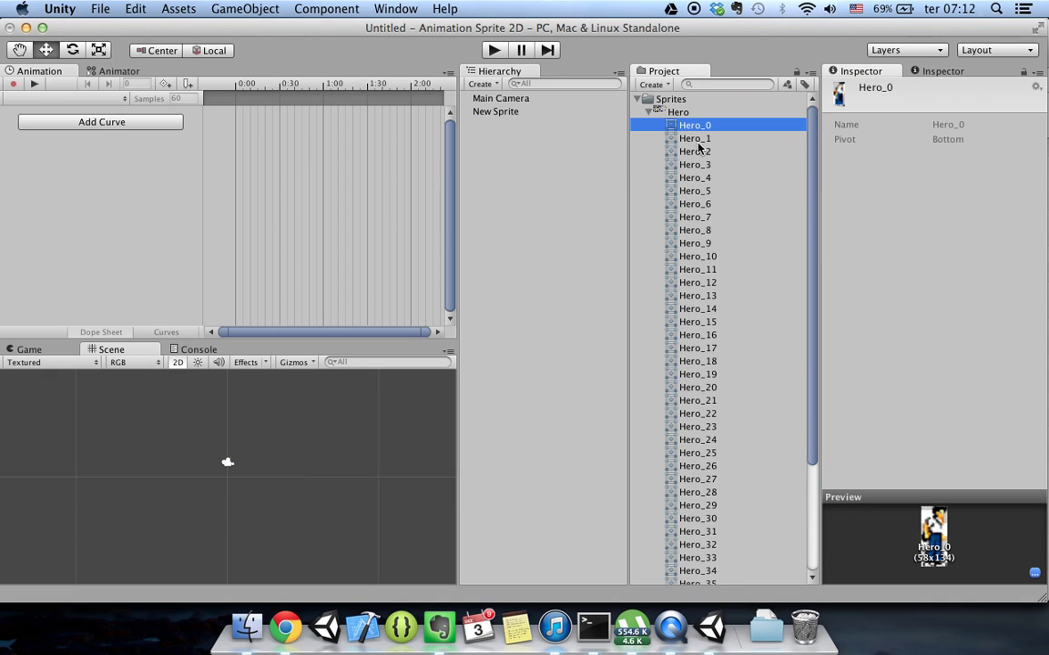
left_click(695, 141)
left_click(700, 153)
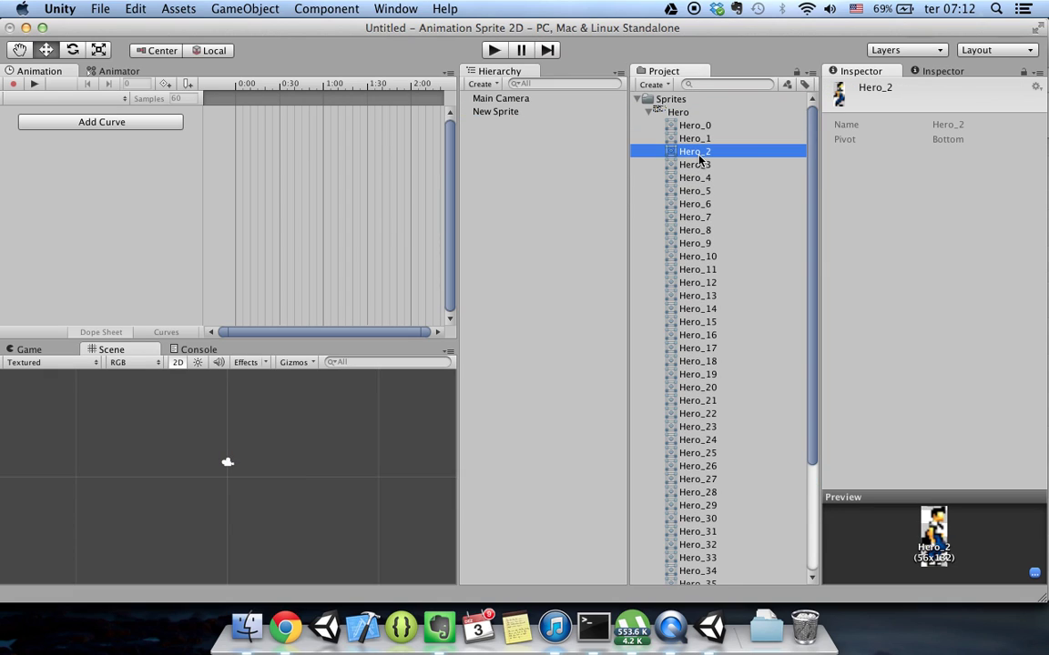
left_click(694, 179)
left_click(694, 204)
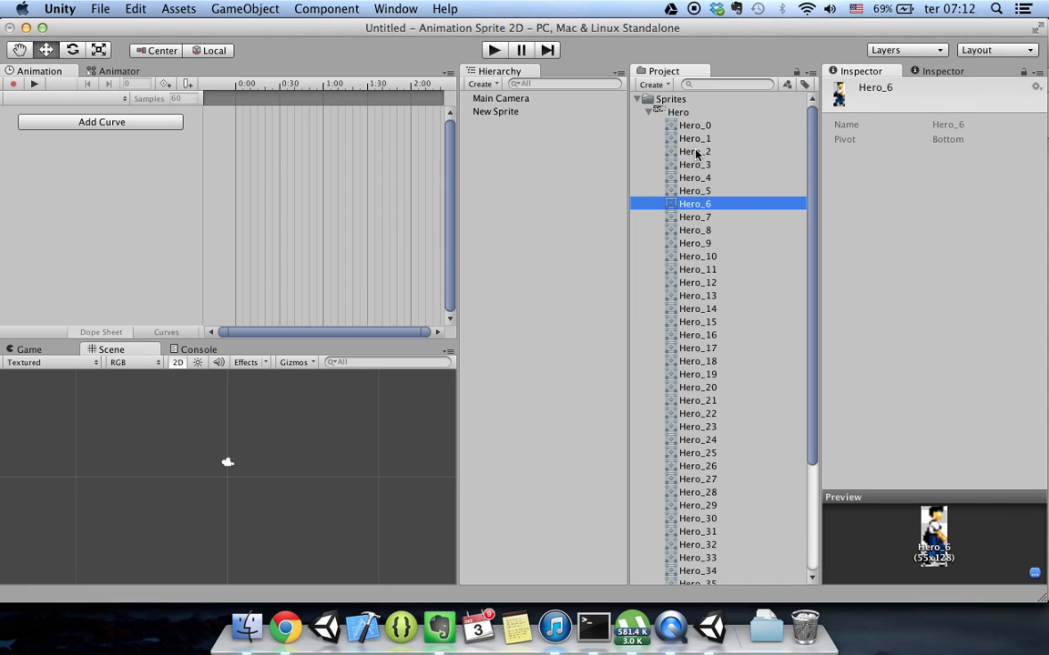
left_click(697, 152)
left_click(697, 233)
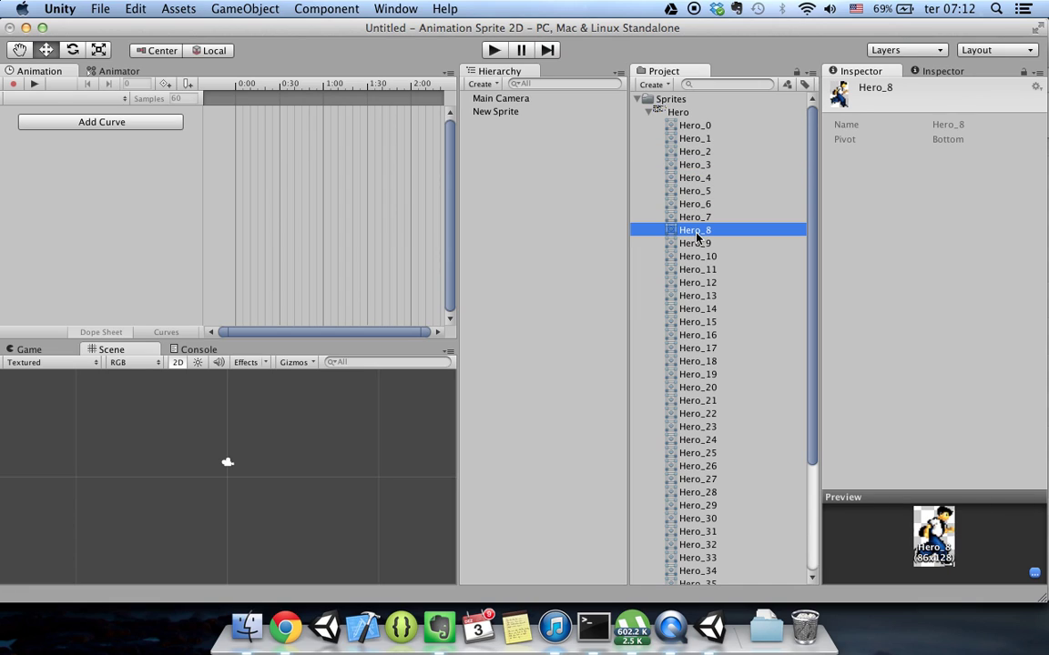
Step: Add sprites Hero_2 through Hero_7 together as frames of a new animation for New Sprite
left_click(698, 218)
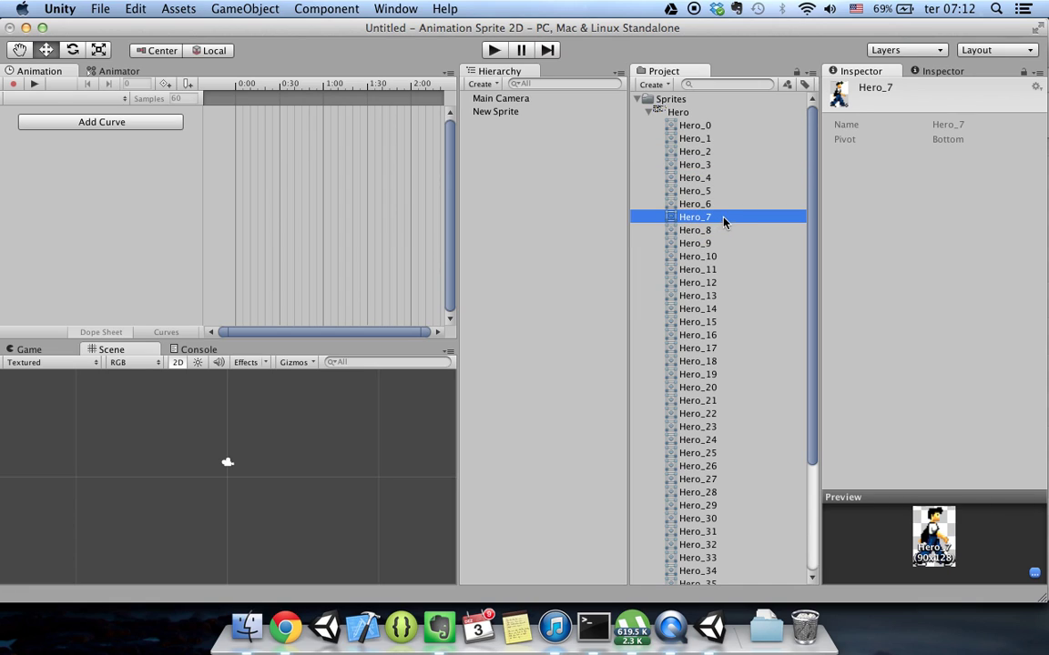
left_click(703, 153, "shift")
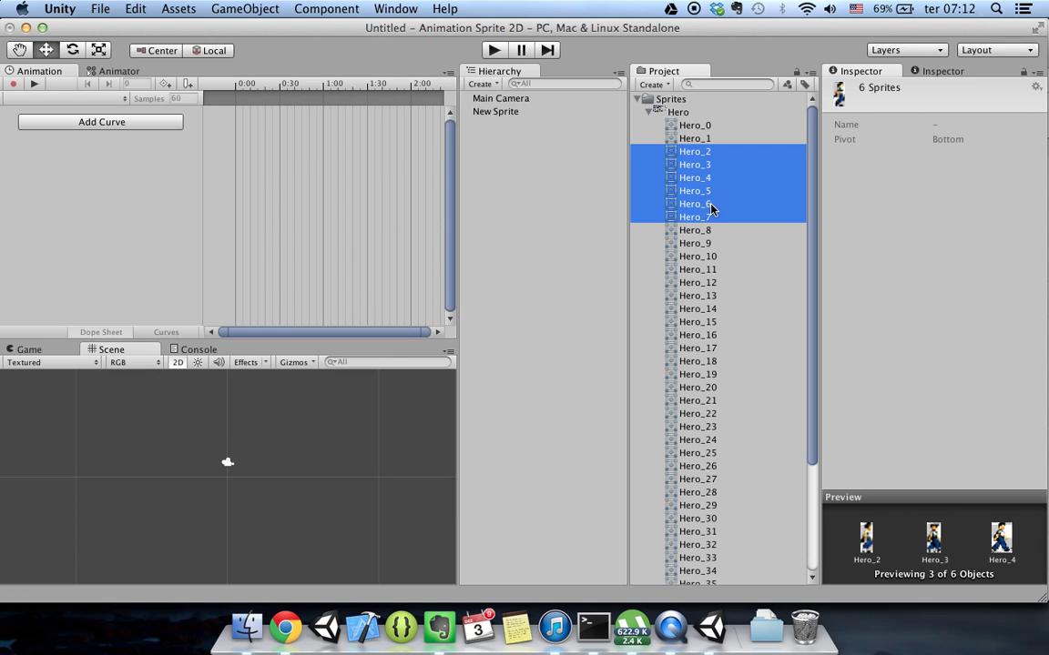
left_click_drag(740, 194, 239, 122)
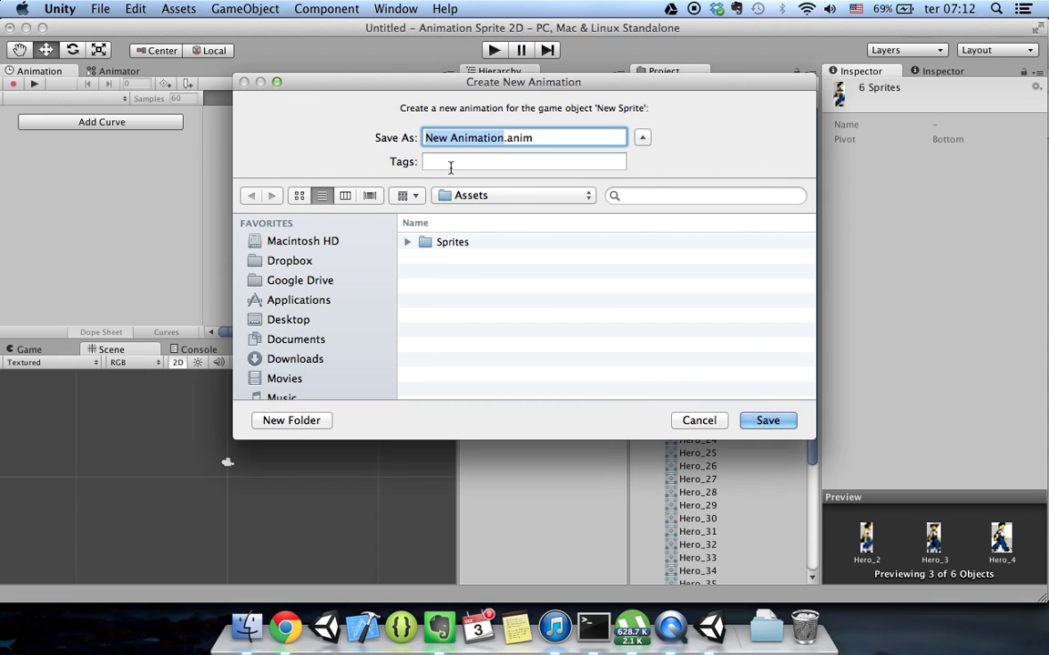
Step: Save the new animation as Walking.anim in a new folder named Animations inside Assets
type("Walking")
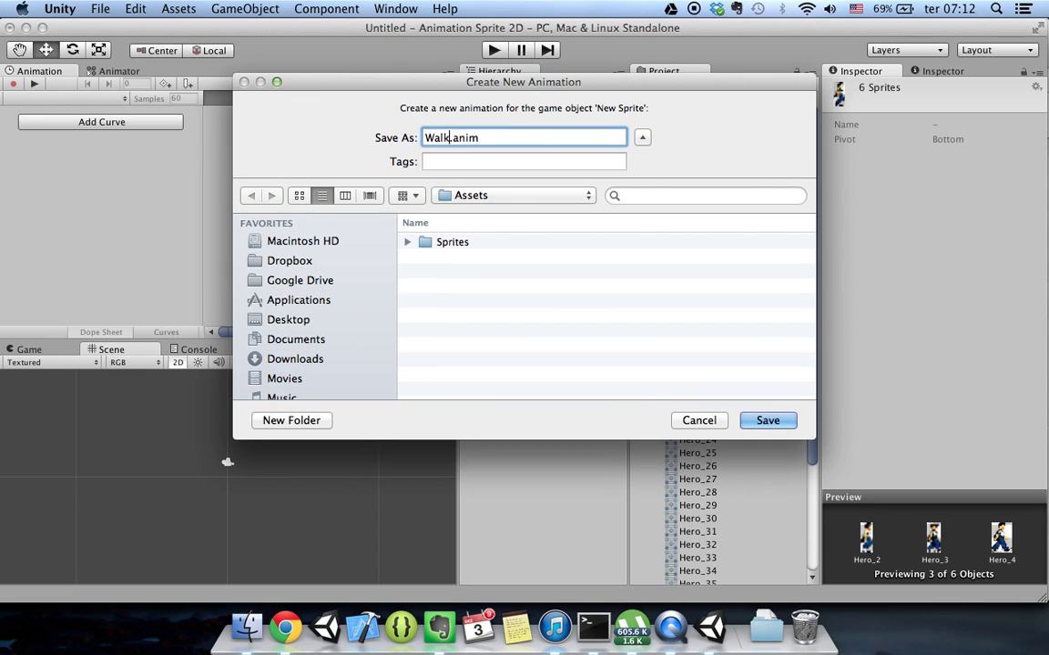
left_click(407, 241)
left_click(407, 241)
left_click(289, 419)
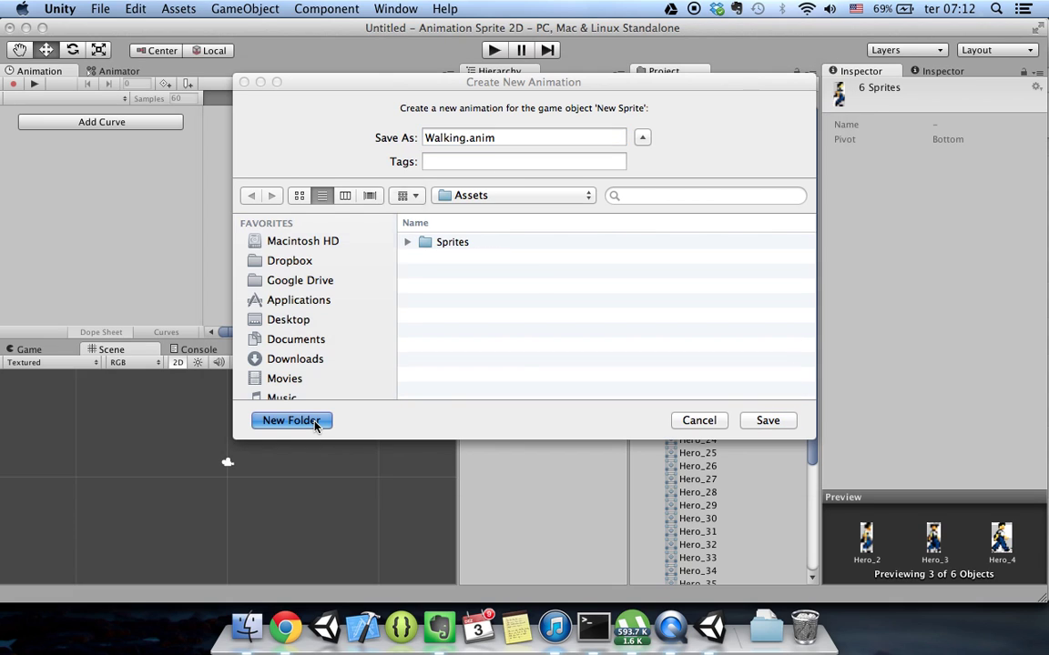
type("Animations")
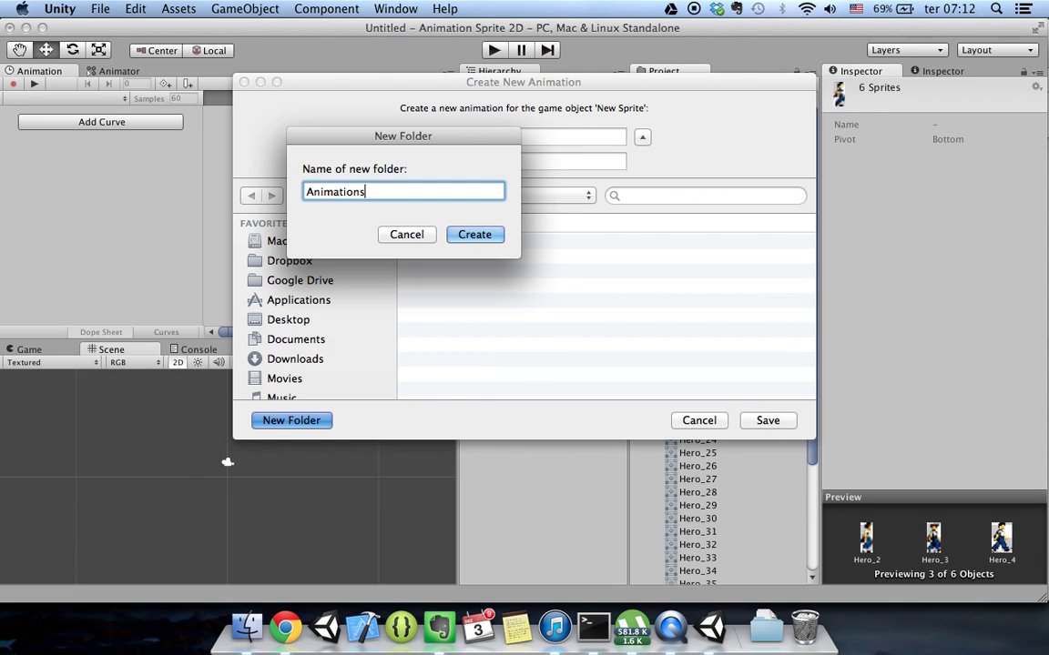
key("Return")
left_click(768, 421)
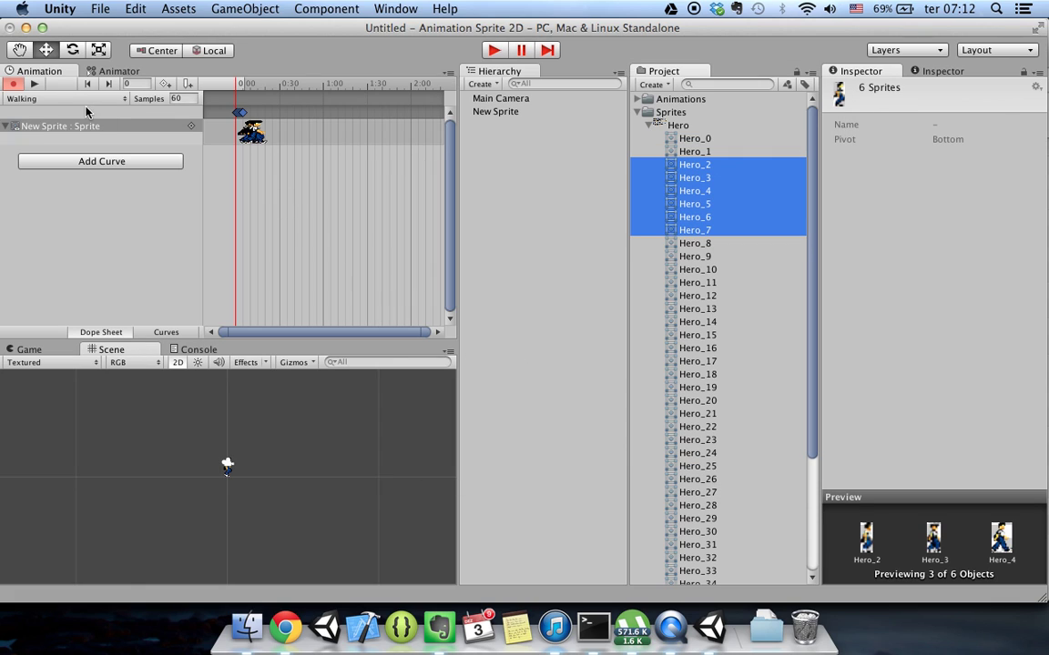
left_click(91, 71)
left_click(49, 71)
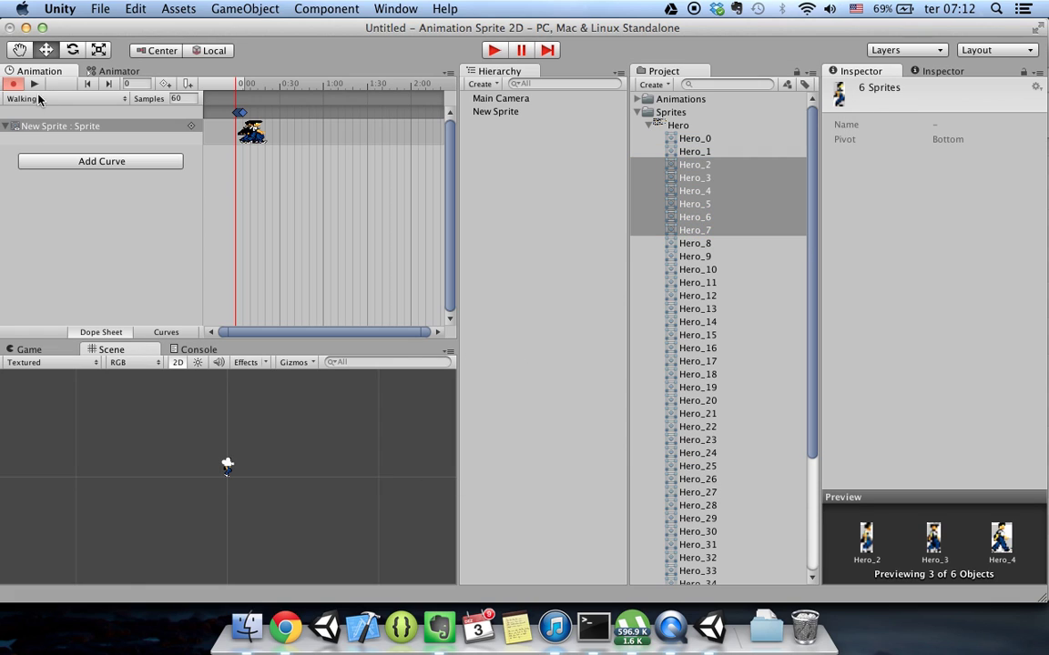
left_click(393, 8)
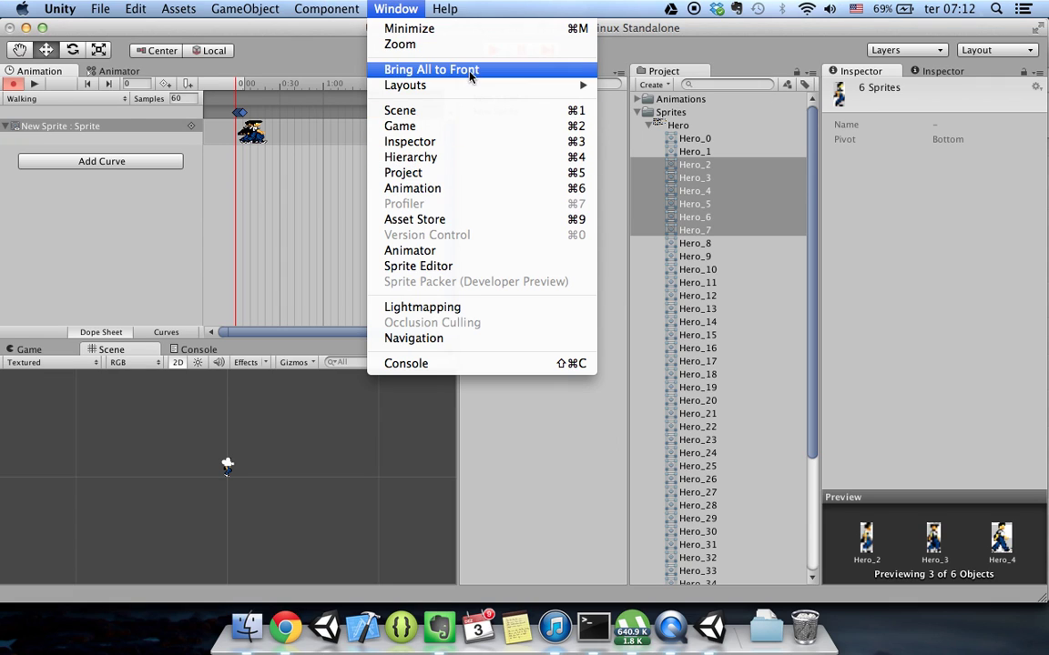
left_click(446, 195)
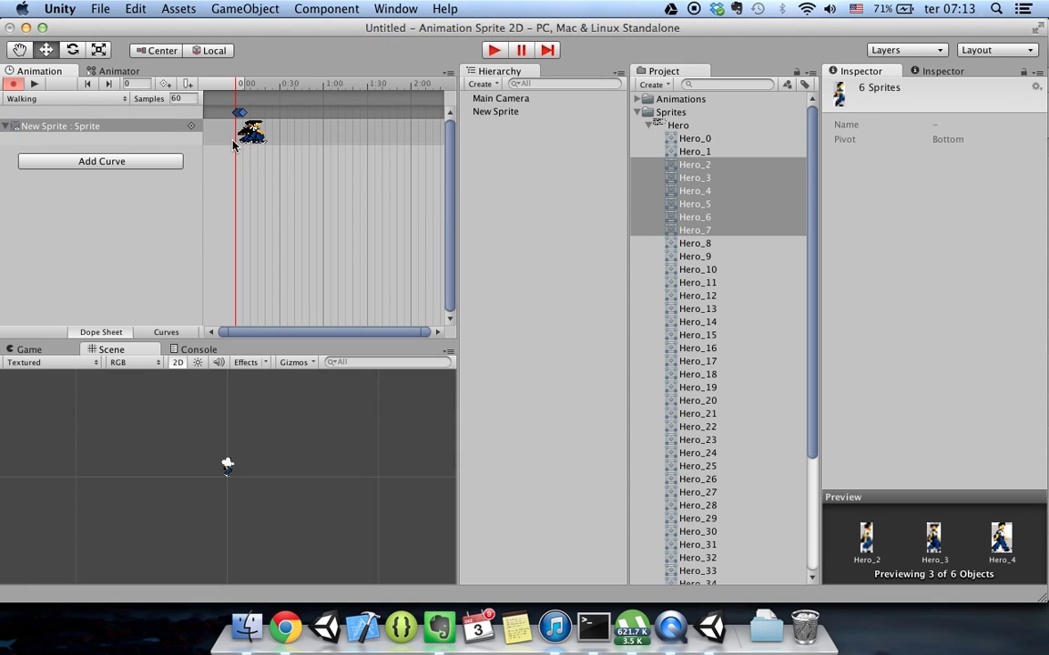
Step: Select New Sprite and play the Walking animation to check its motion up close in the scene
scroll(251, 498, "up", 5)
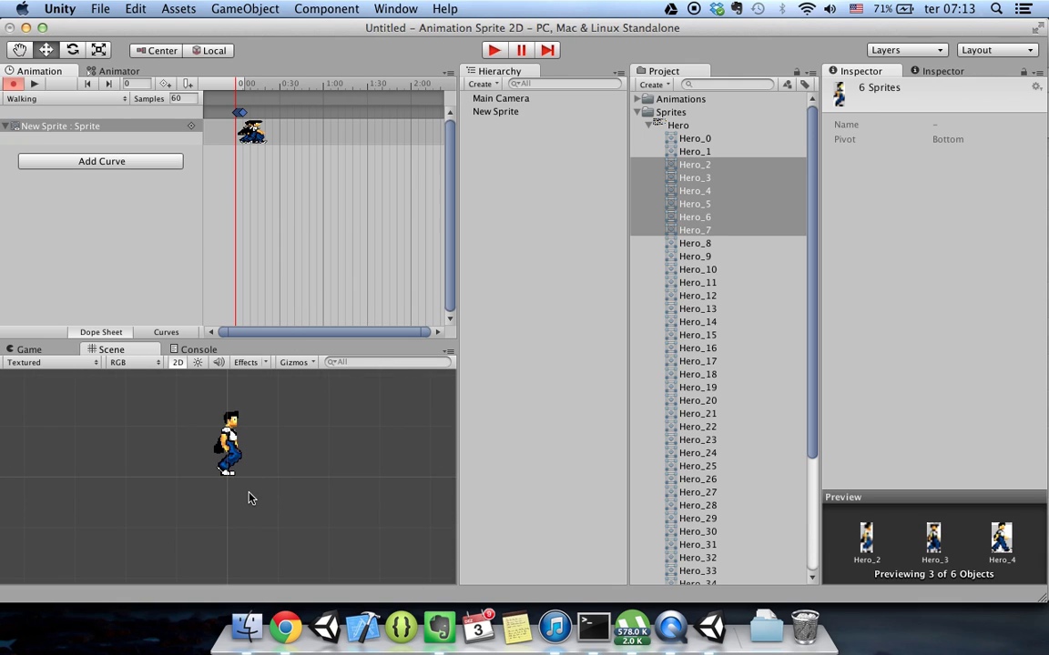
right_click(518, 113)
left_click(491, 116)
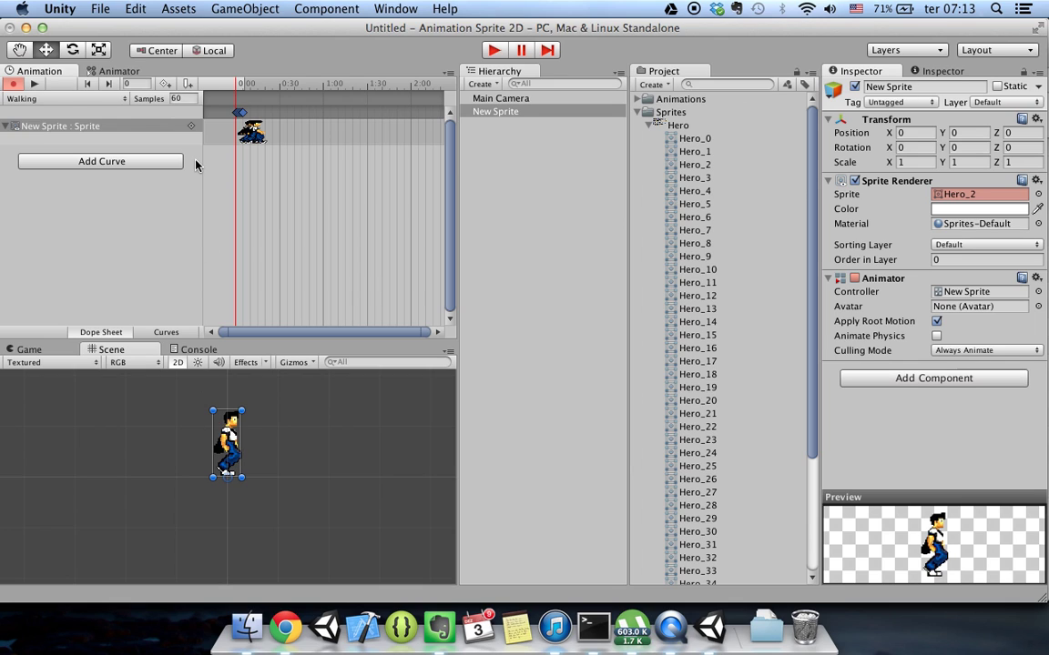
left_click(34, 84)
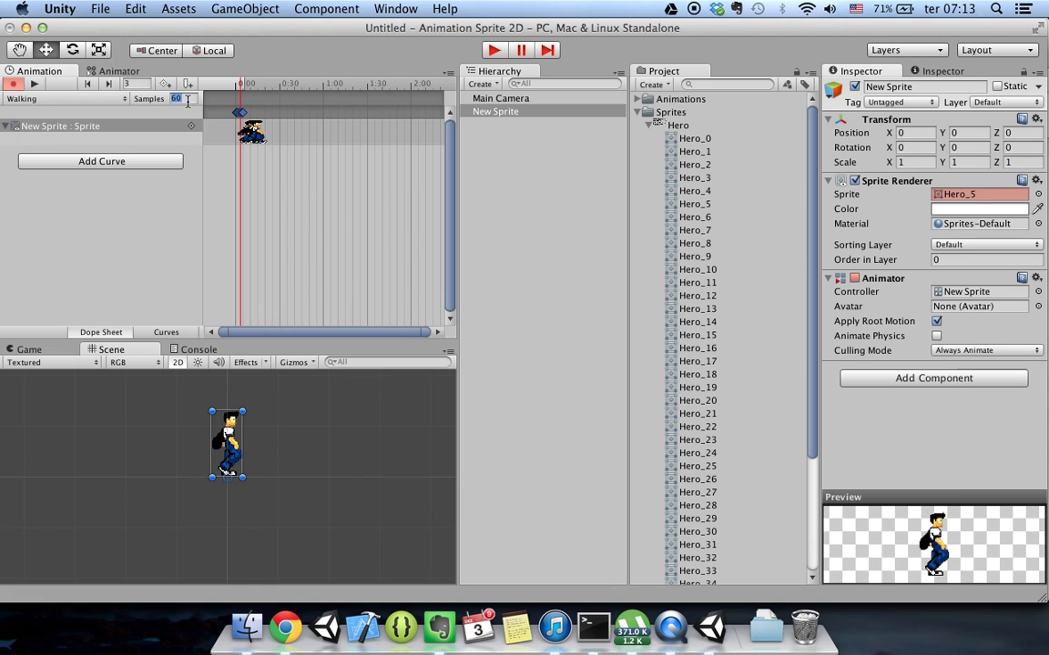
Step: Set the Walking animation's samples to 12 and play it back
type("12")
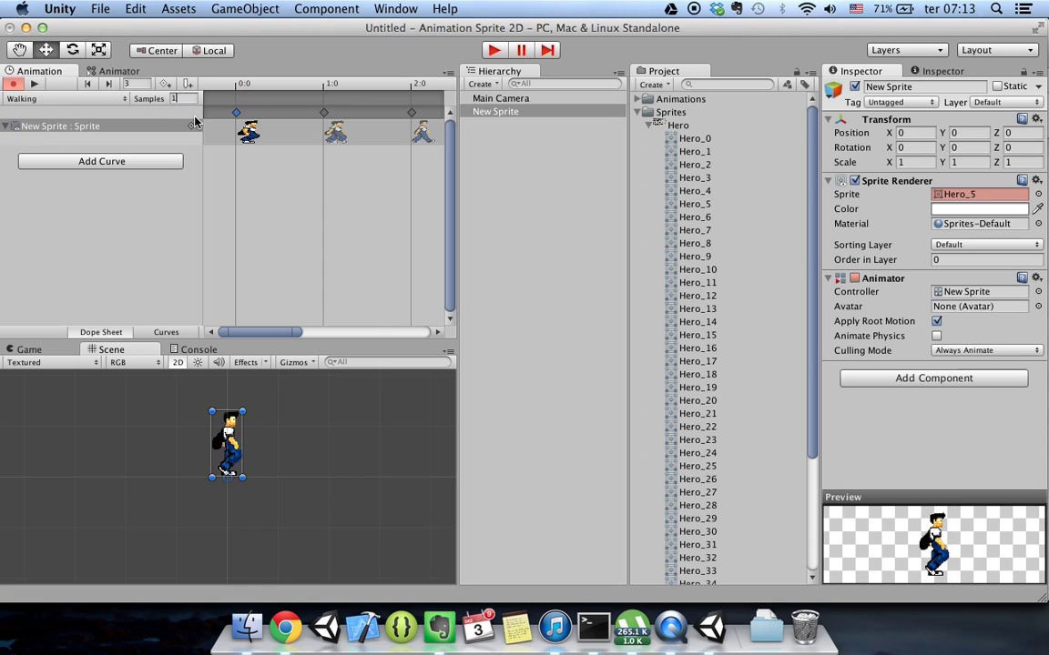
key("Return")
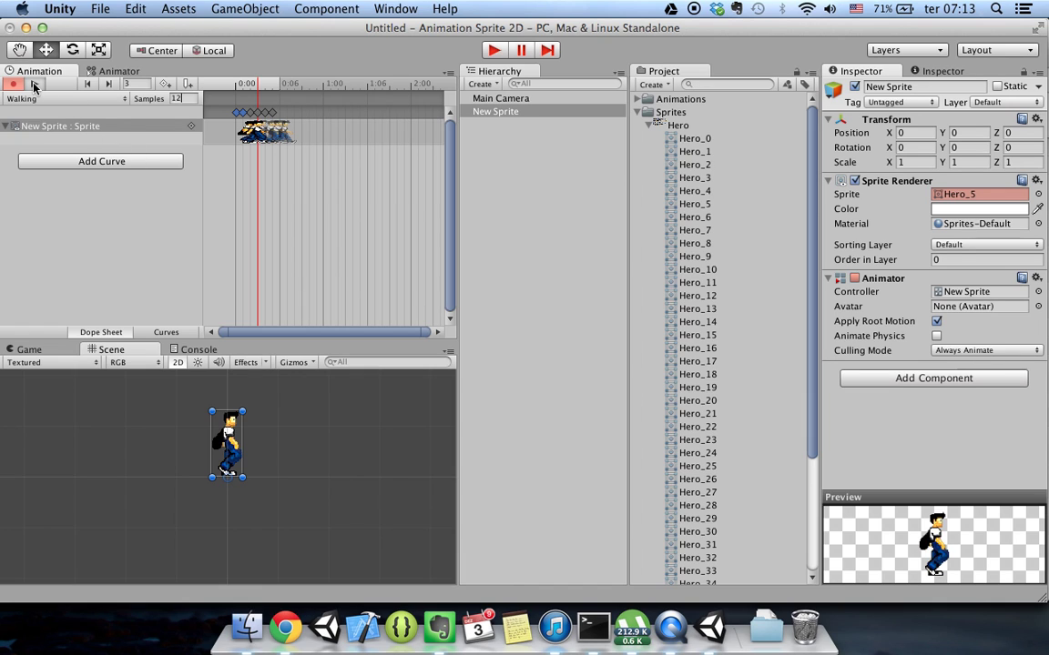
scroll(291, 155, "up", 5)
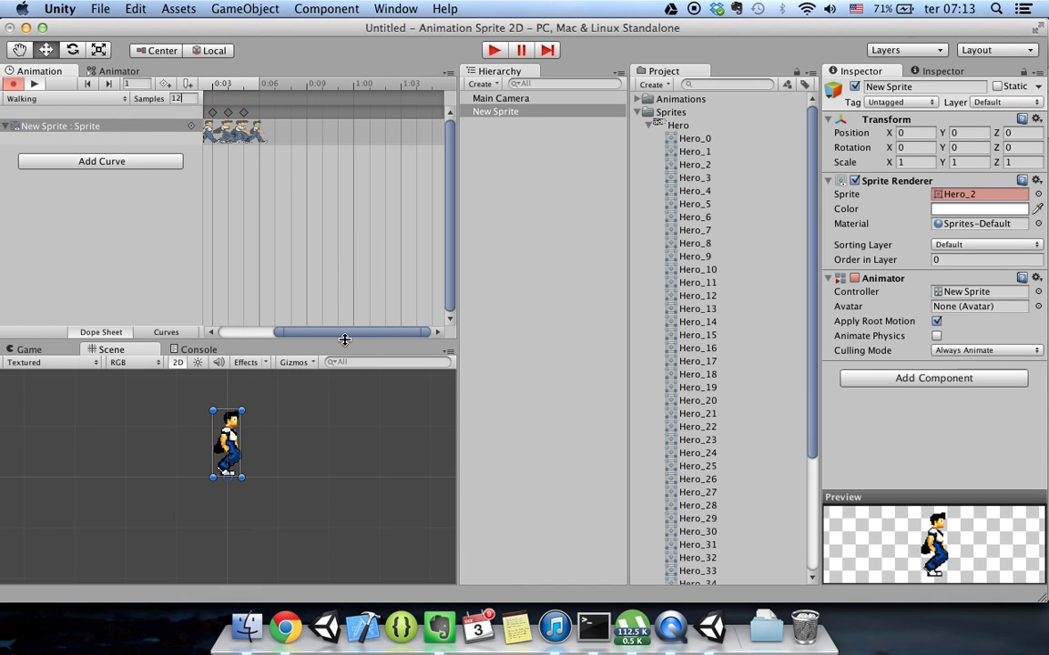
left_click_drag(346, 339, 225, 341)
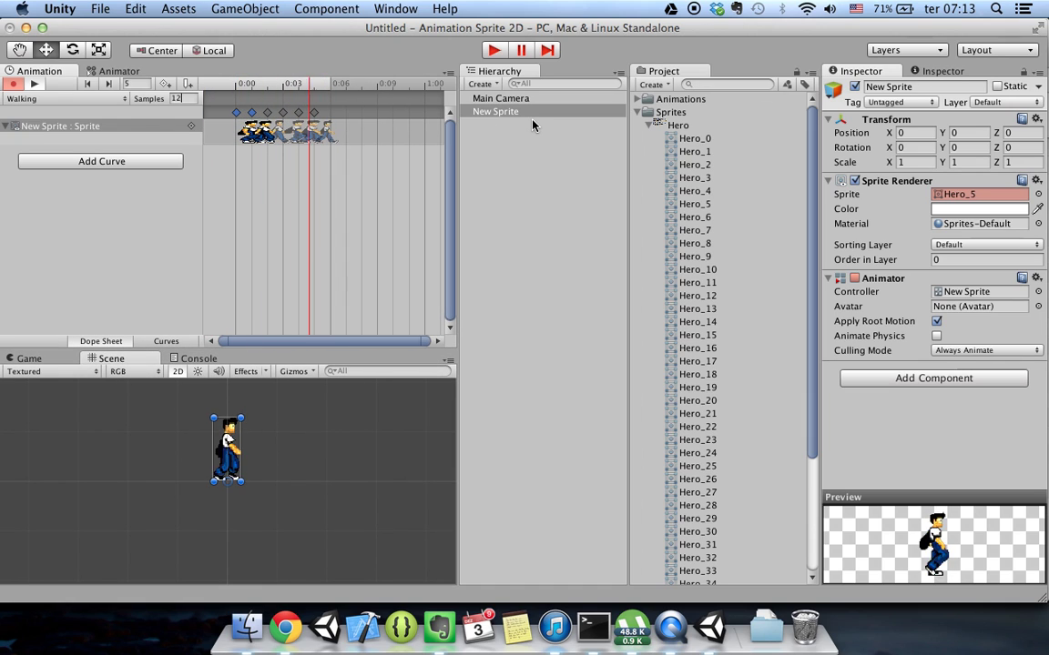
Step: Review the sprites Hero_1 through Hero_7 under the Hero asset and collapse its sprite list
left_click(649, 126)
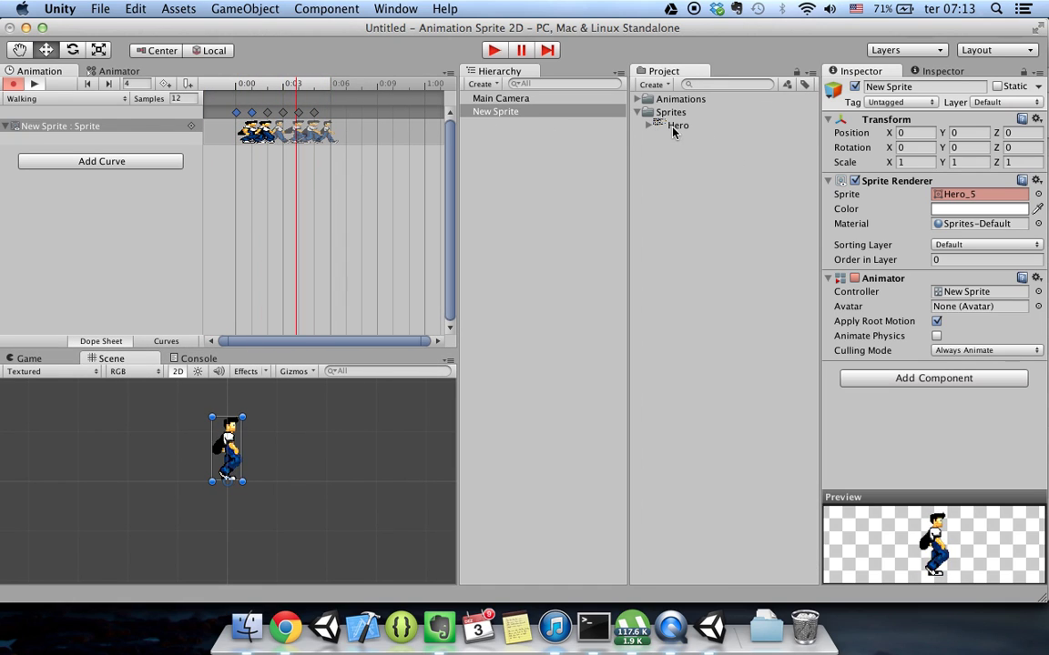
left_click(651, 128)
left_click(649, 127)
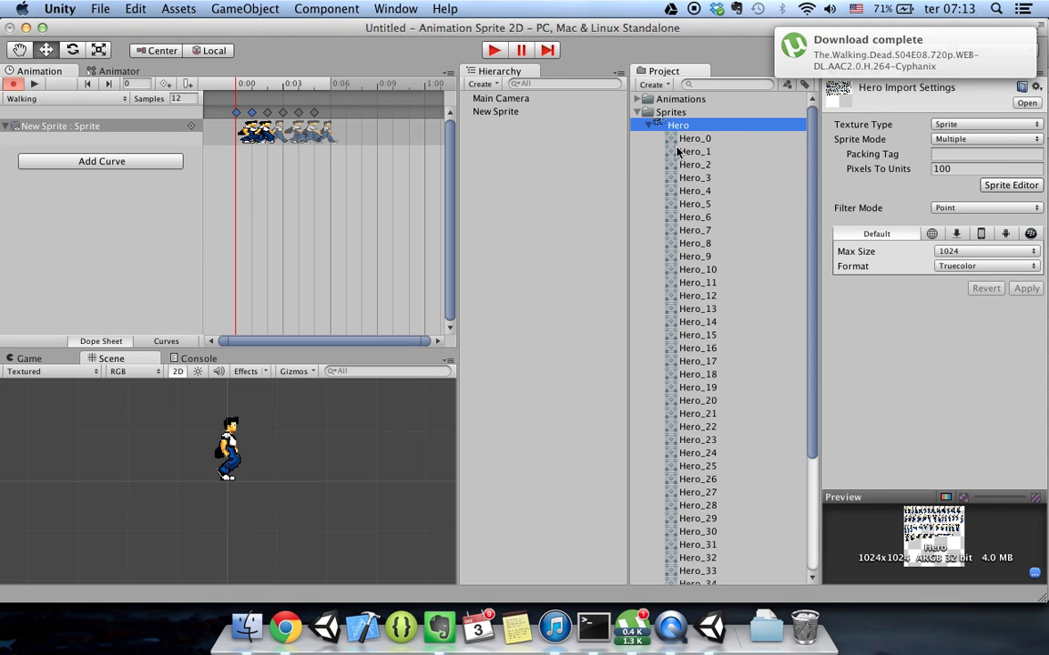
left_click(681, 151)
left_click(707, 232, "shift")
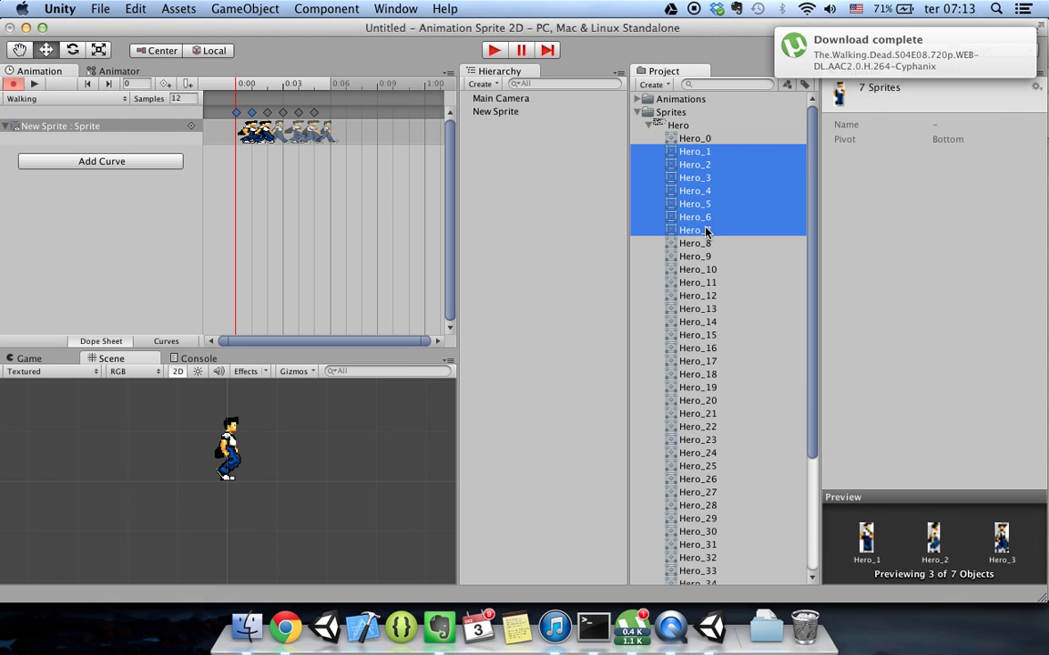
left_click(649, 126)
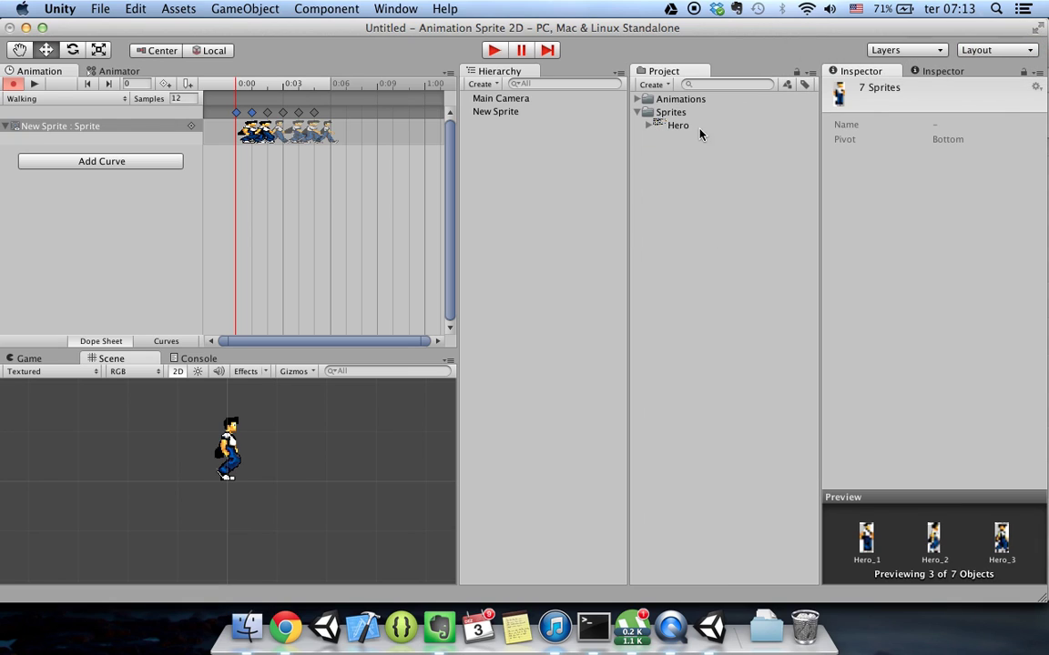
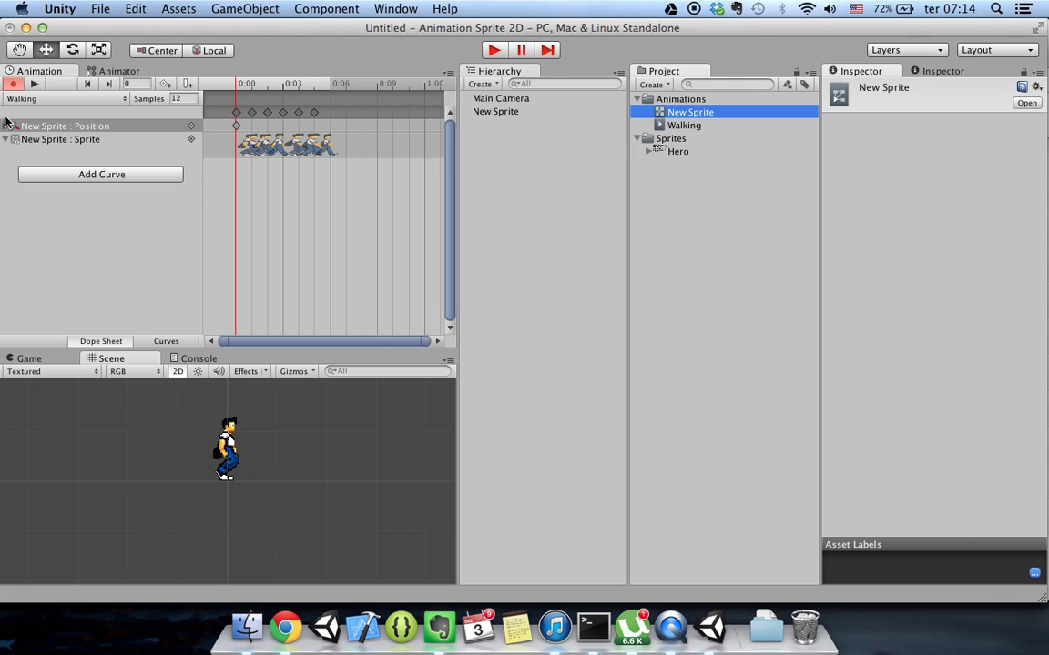
Step: Create a second animation clip for New Sprite and save it as Running.anim in the Animations folder
left_click(38, 128)
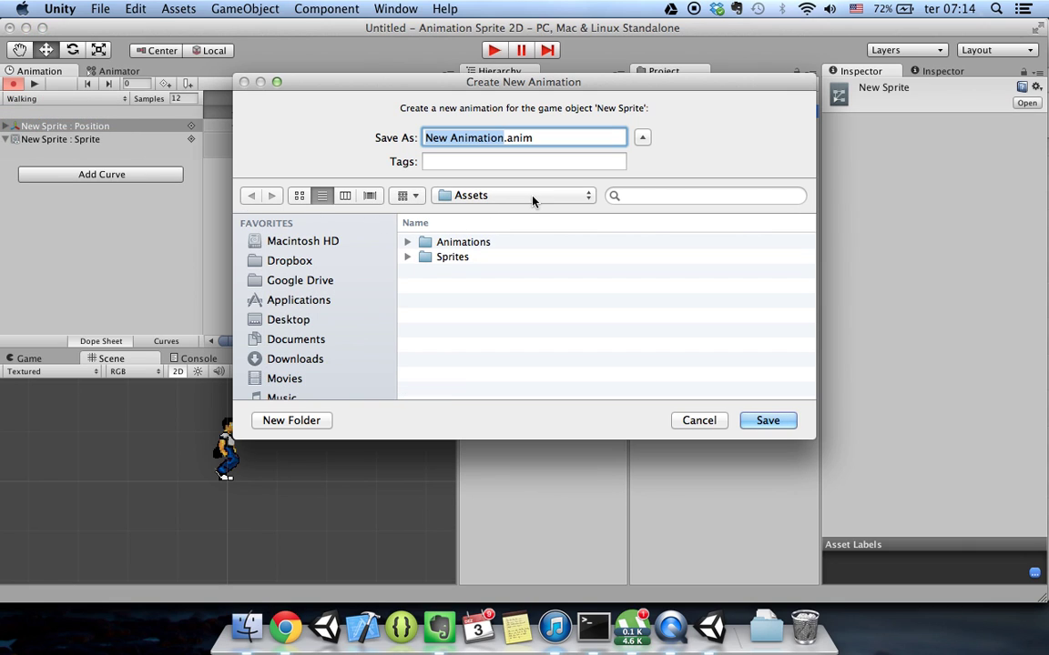
type("Running")
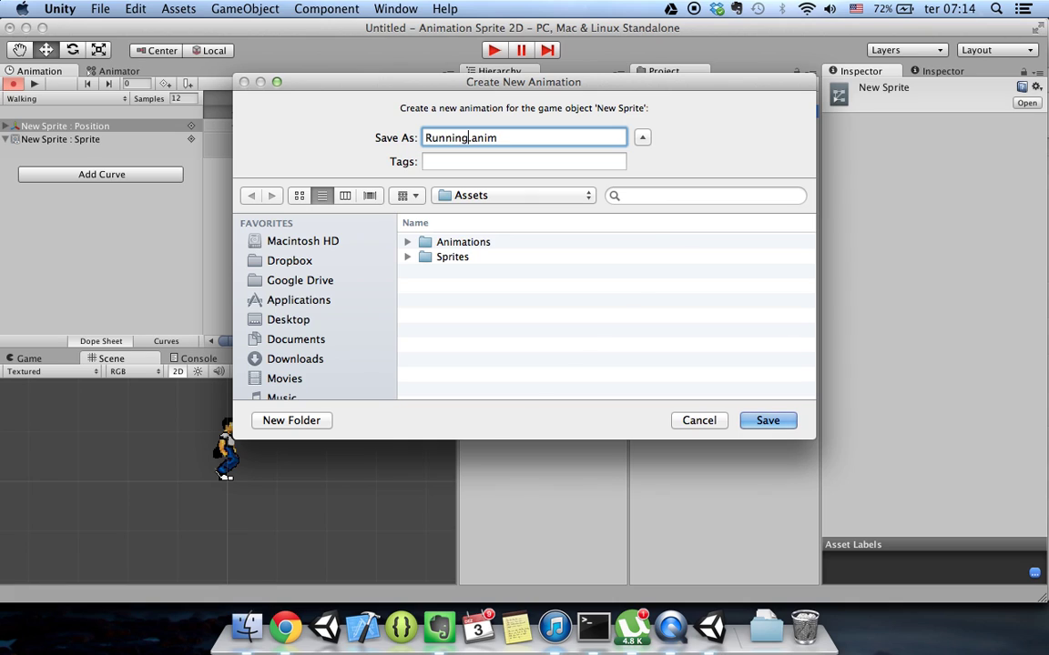
left_click(410, 242)
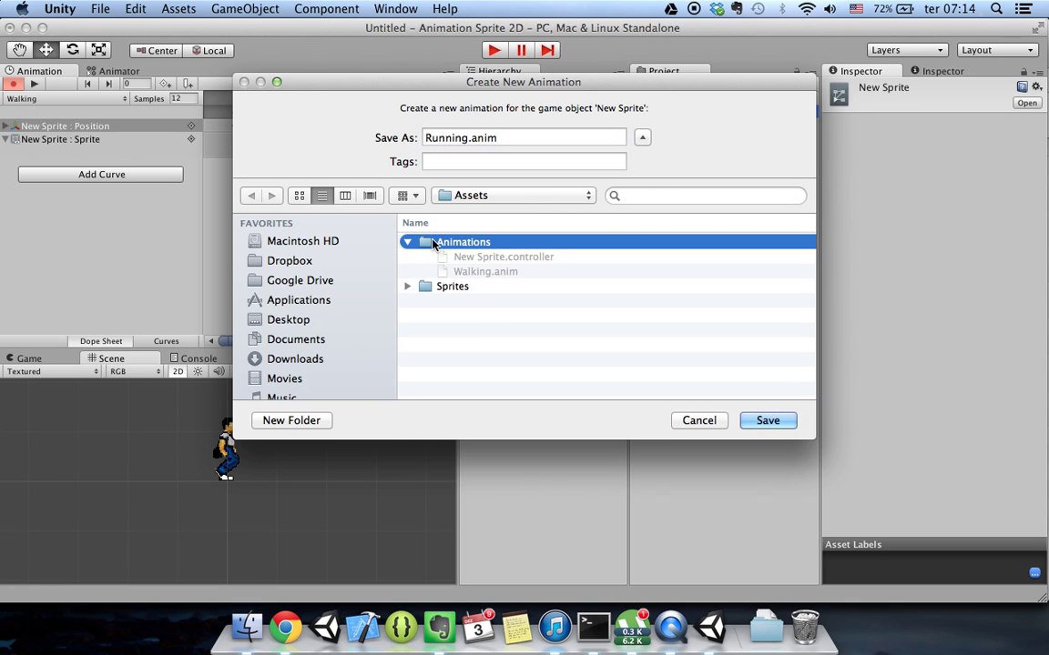
left_click(758, 421)
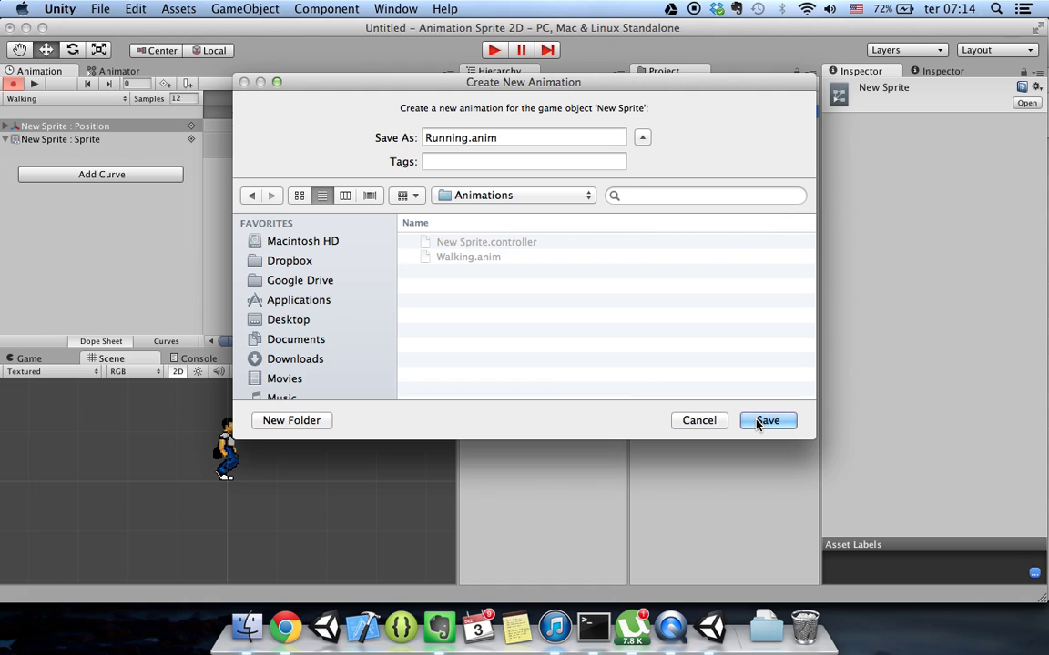
left_click(765, 422)
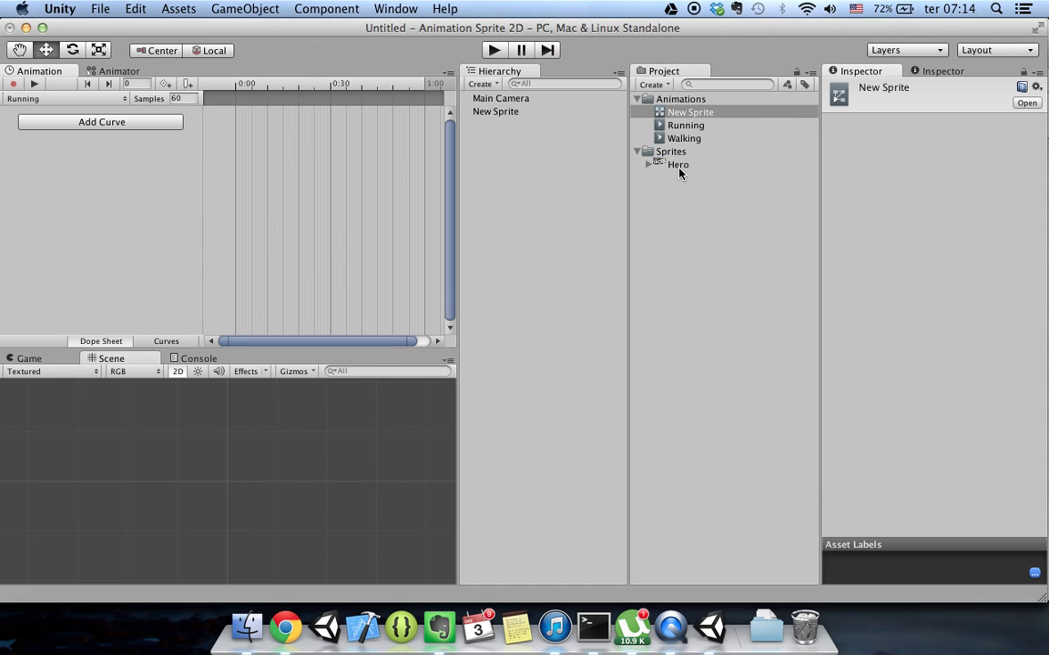
Step: Examine the components of New Sprite and the settings of the Running clip
left_click(684, 126)
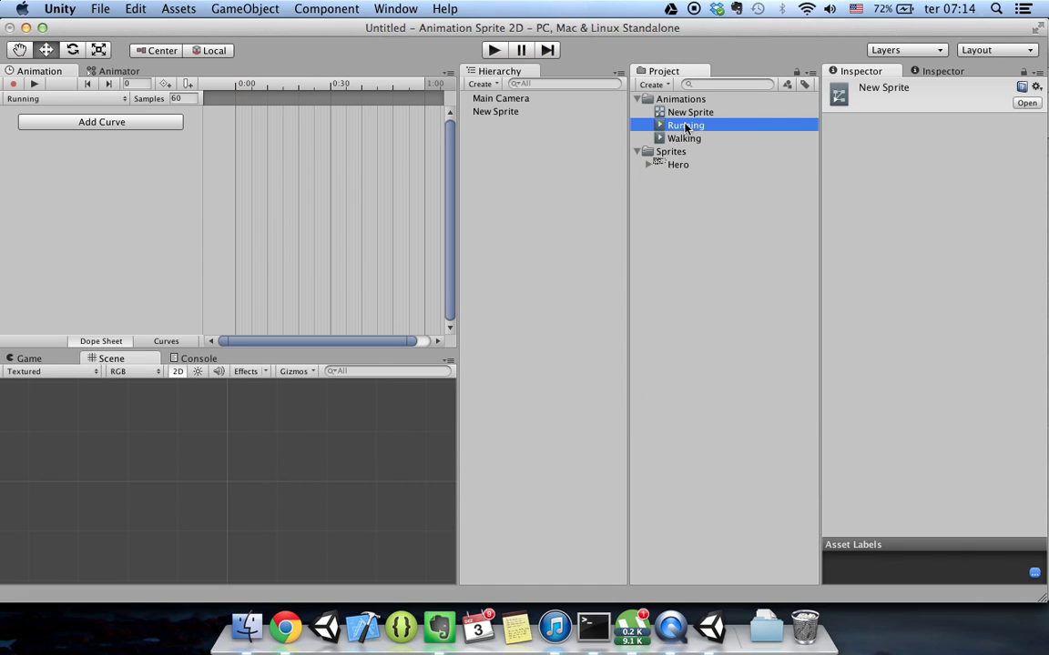
left_click(506, 112)
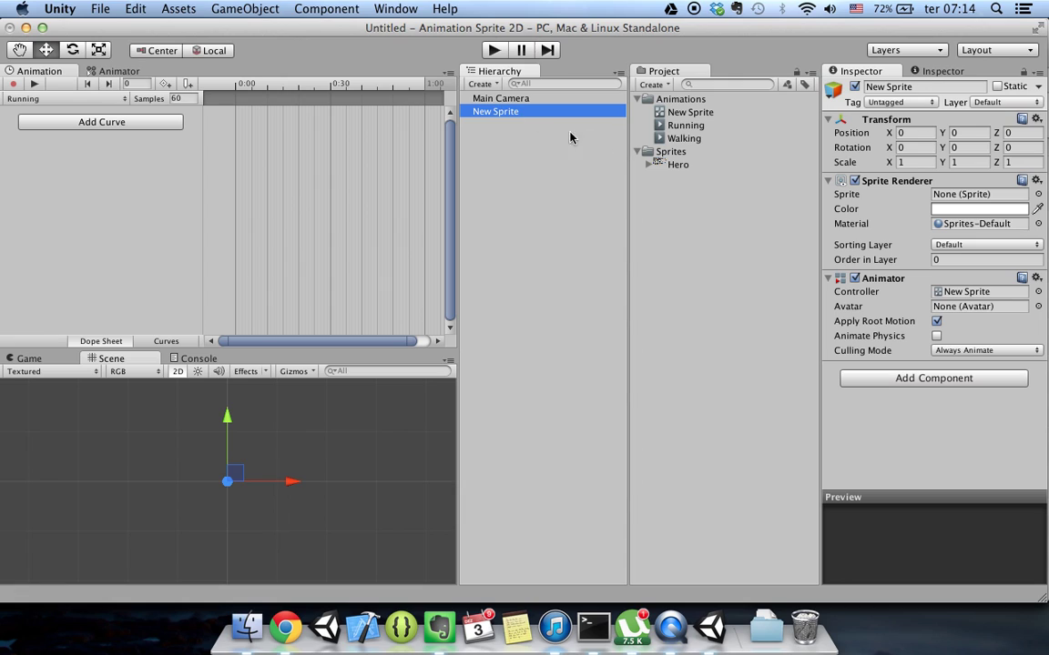
left_click(665, 127)
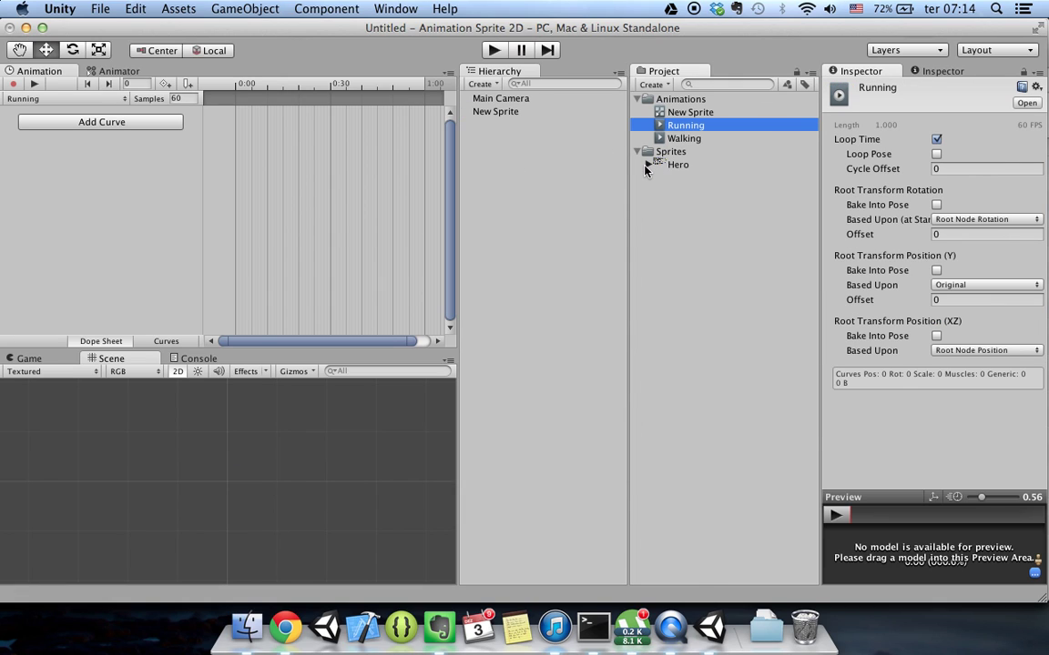
Step: Step through the Hero sprites after Hero_5 and add Hero_8 through Hero_14 to the Running clip's timeline
left_click(647, 166)
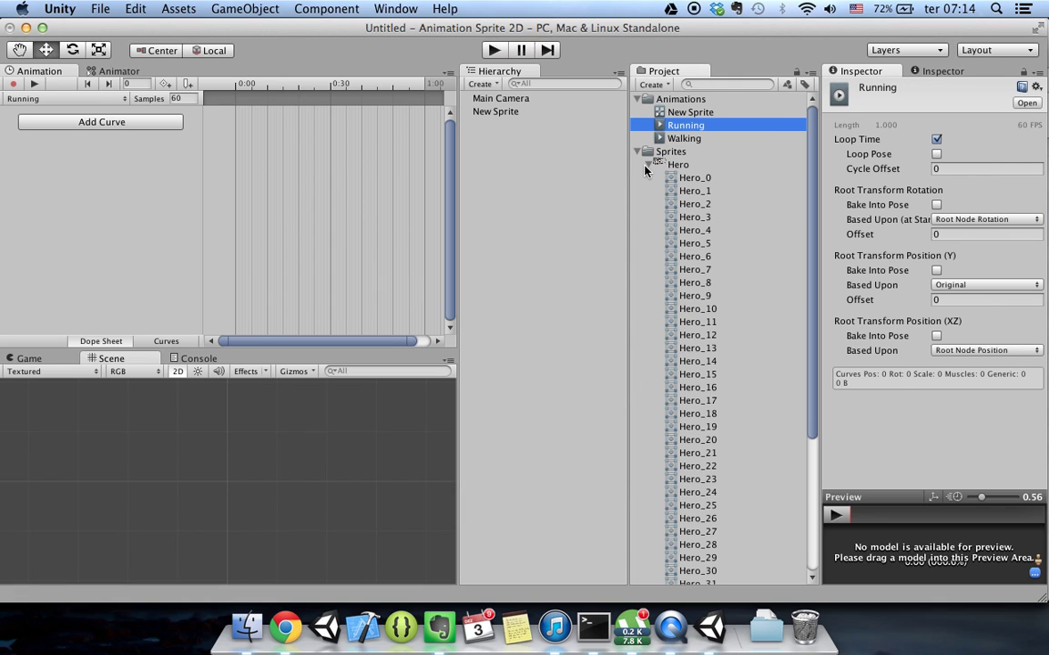
left_click(705, 248)
key("Down")
key("Down")
key("Down")
key("Up")
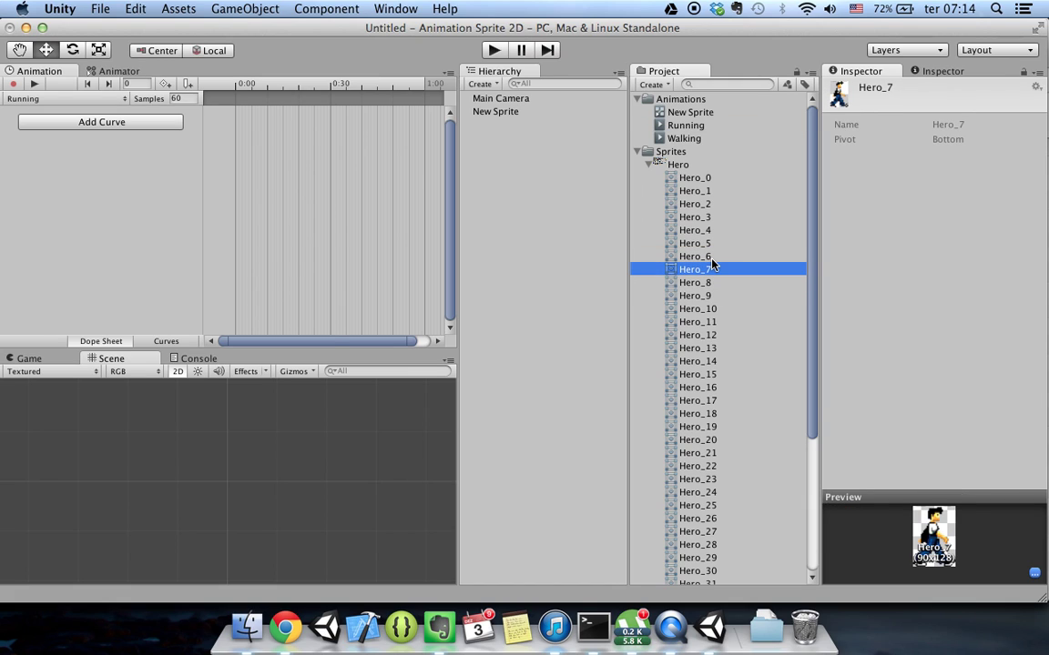
key("Down")
key("Down")
key("Down")
key("Down")
key("Down")
key("Down")
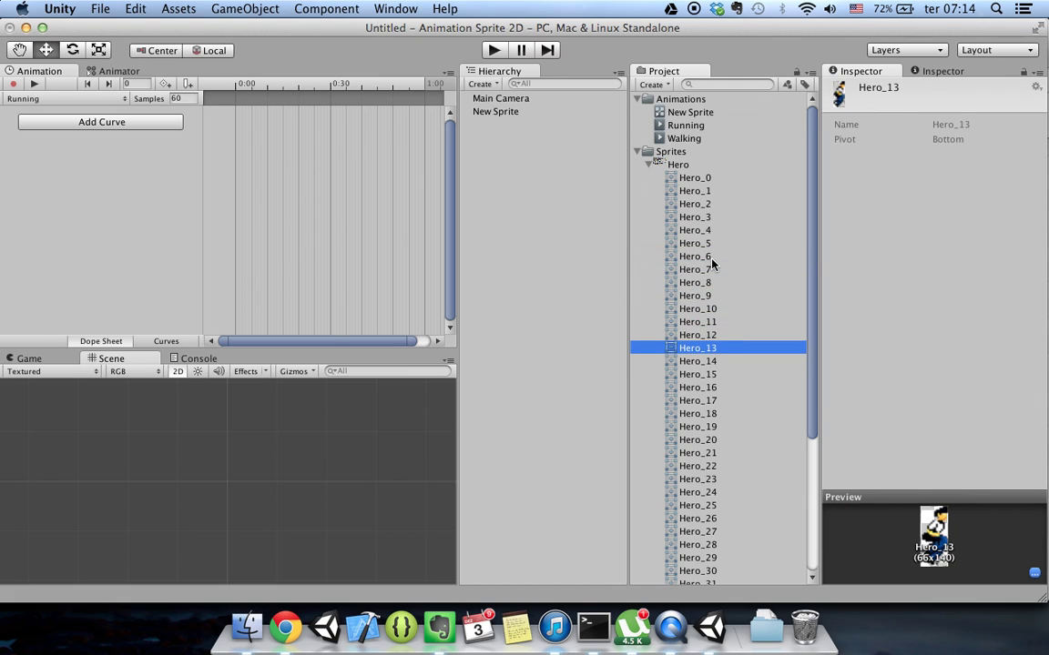
key("Down")
key("Down")
key("Up")
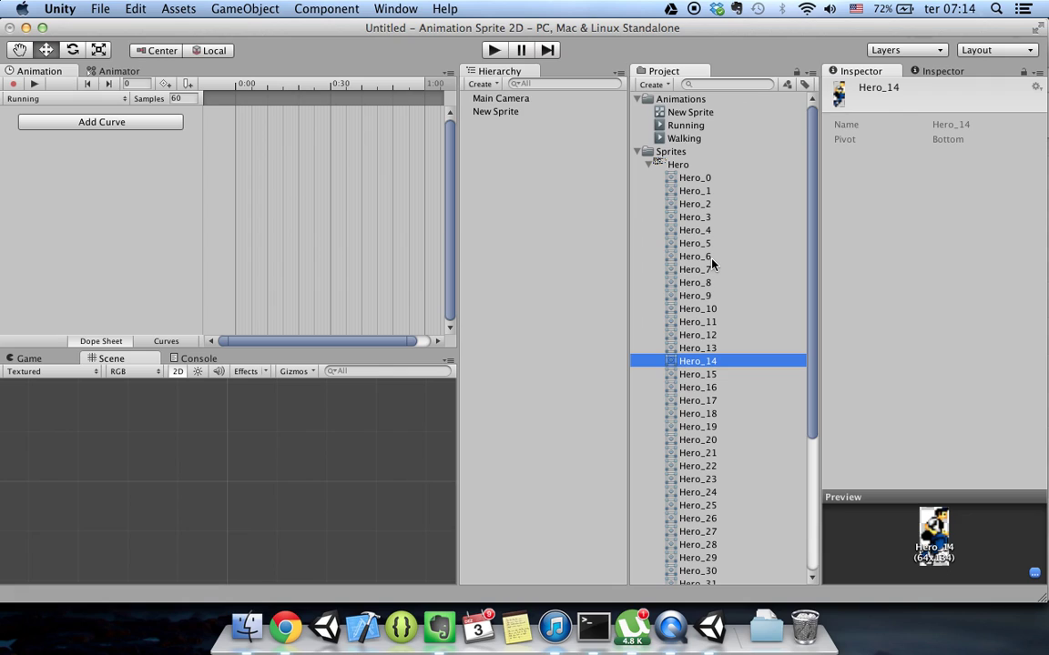
left_click(711, 282, "shift")
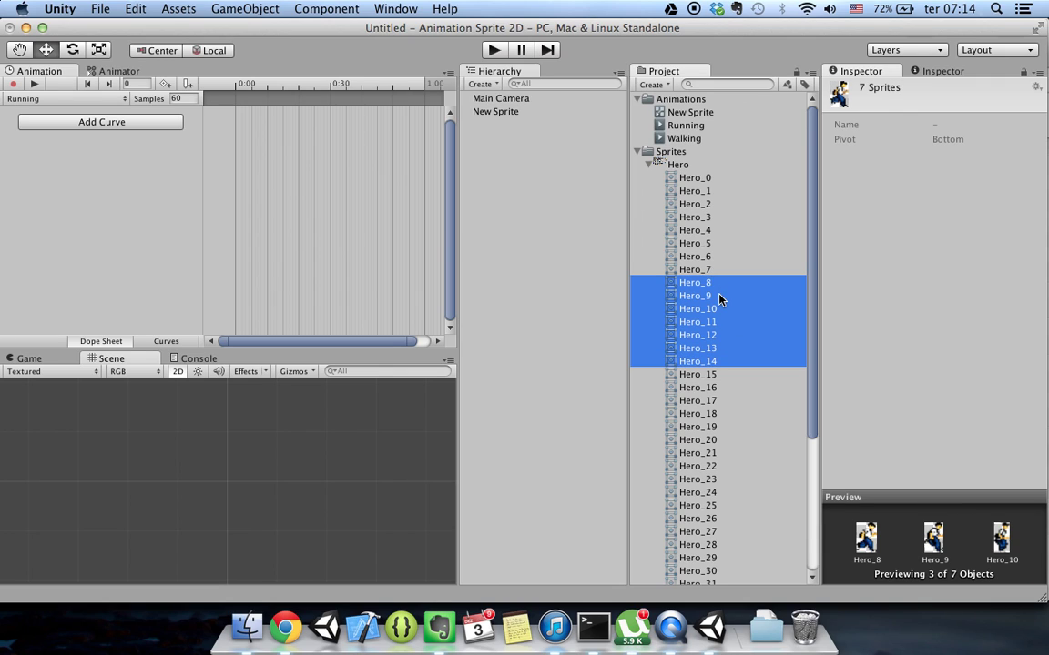
left_click_drag(719, 299, 262, 124)
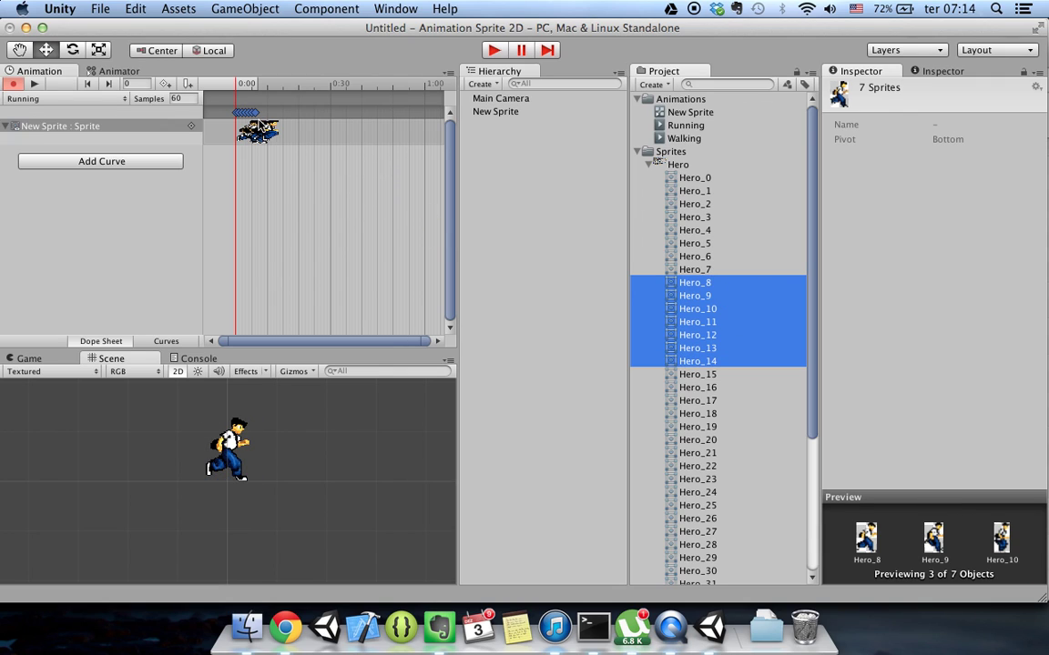
Step: Switch New Sprite's animation to the Walking clip and remove its Position property
left_click(107, 264)
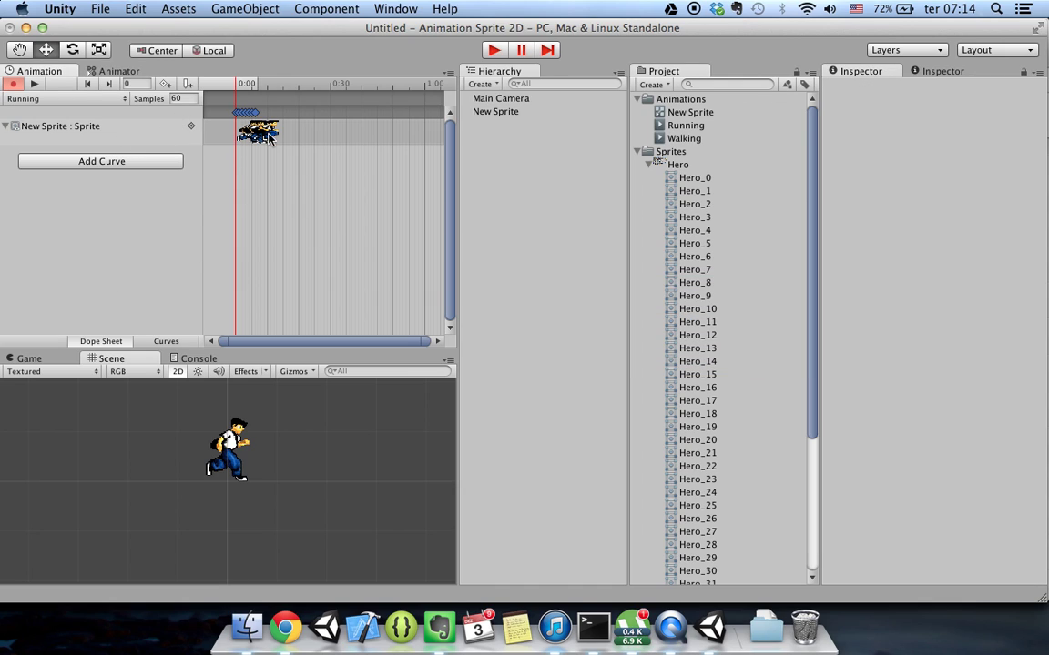
left_click(495, 112)
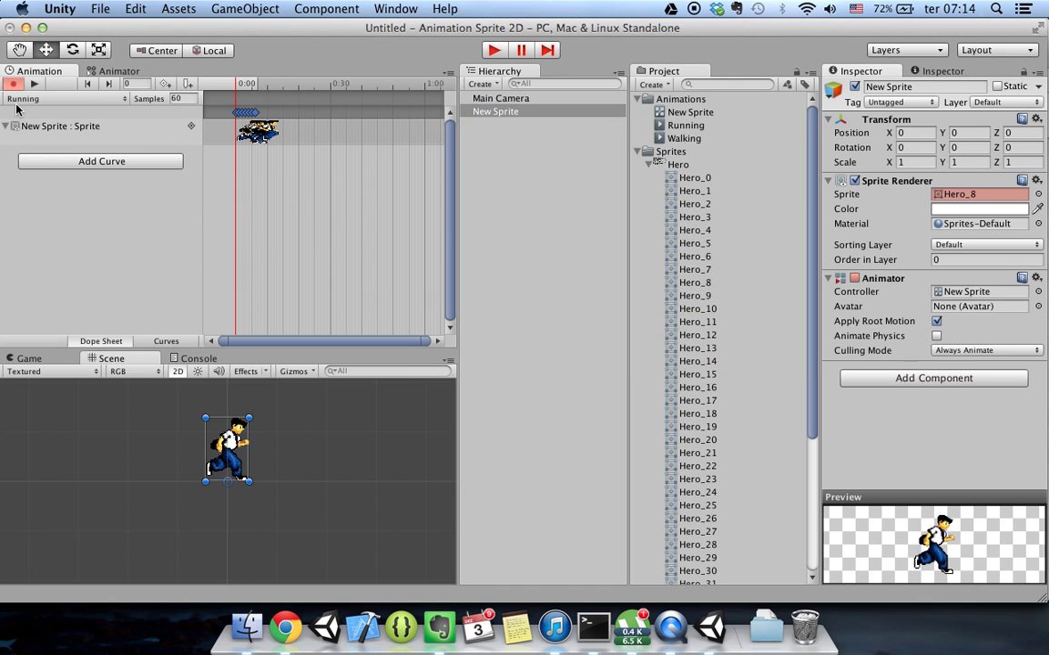
left_click(45, 98)
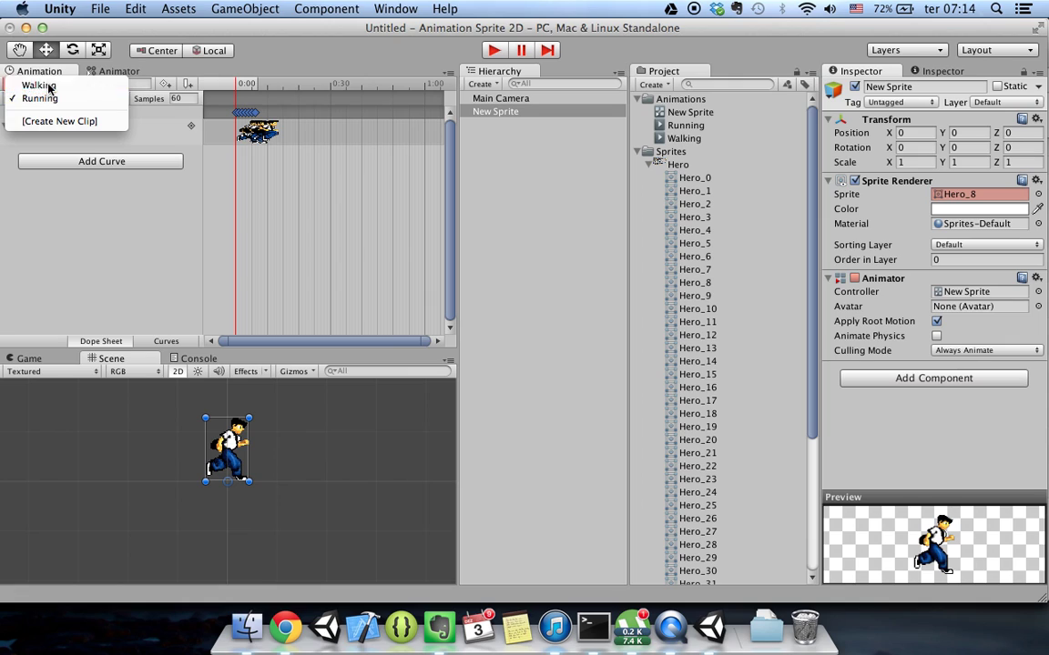
left_click(41, 85)
right_click(84, 126)
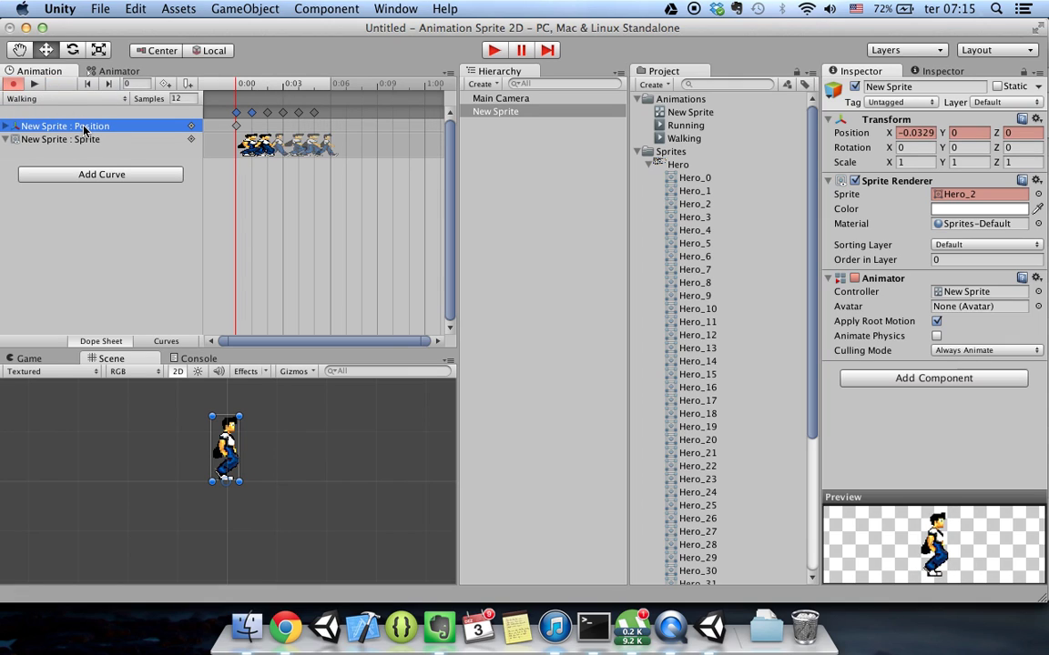
left_click(131, 135)
Step: Return to the Running clip, preview it, and set its samples to 12
left_click(45, 98)
left_click(52, 112)
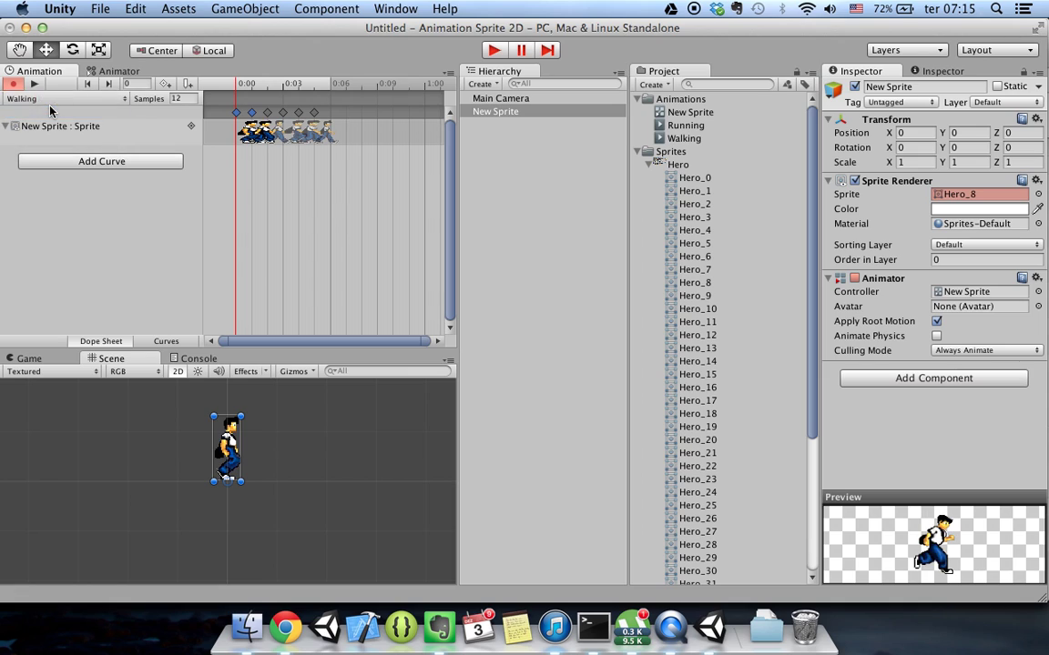
left_click(33, 83)
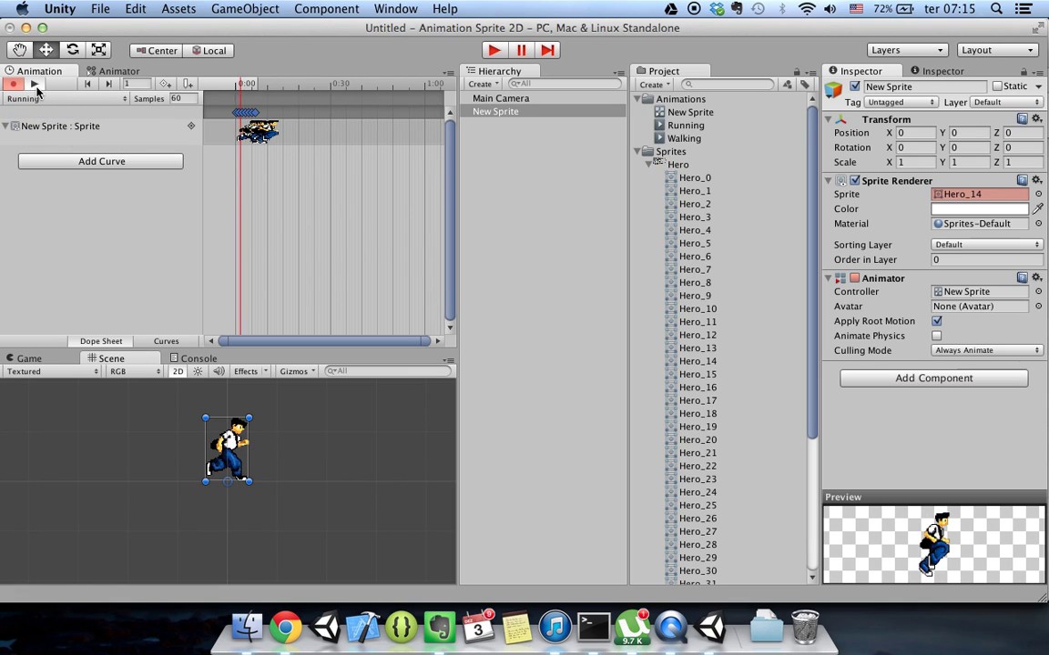
left_click(108, 82)
left_click(192, 101)
type("12")
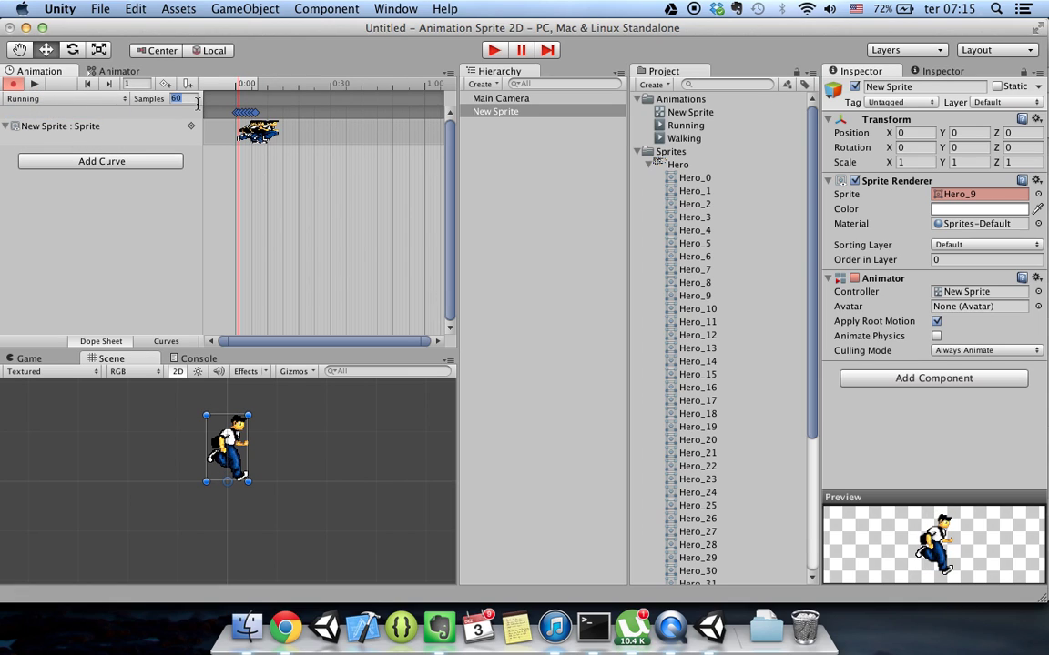
key("Return")
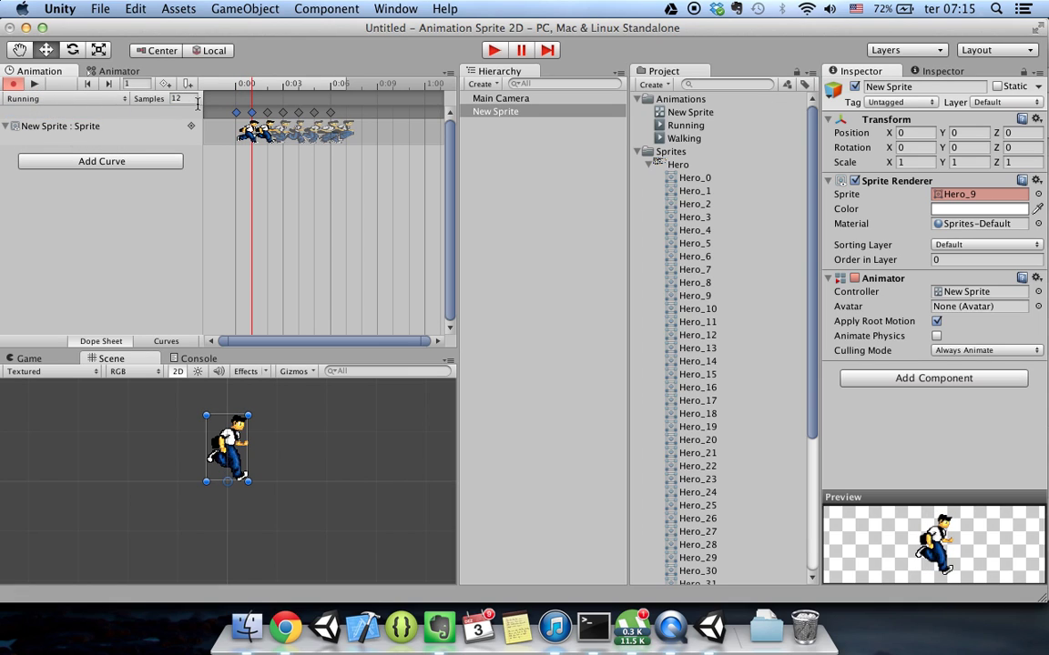
Step: Play back the Running animation, stop it, and turn off animation recording
left_click(35, 83)
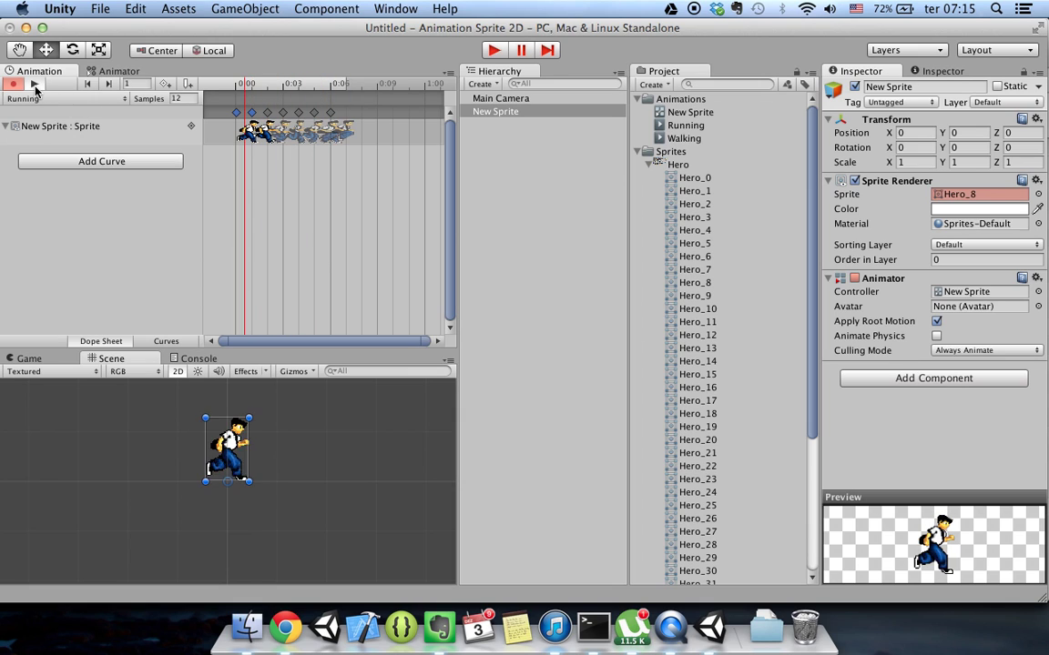
left_click(35, 84)
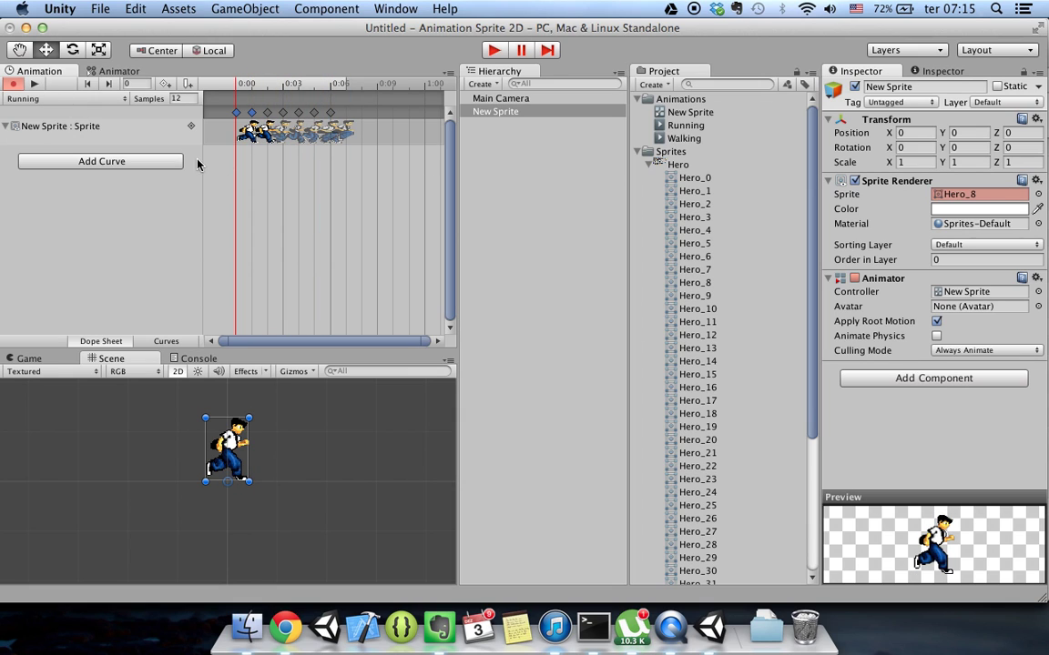
left_click(16, 84)
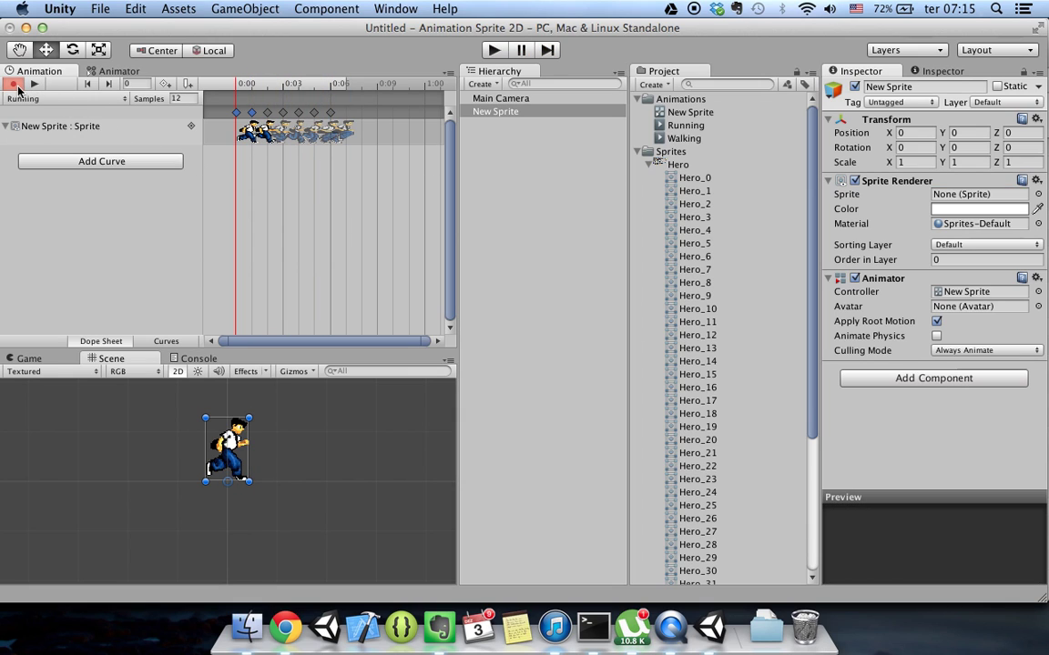
Step: Open the New Sprite animator controller and arrange its states with Walking above and to the left of Running
left_click(683, 112)
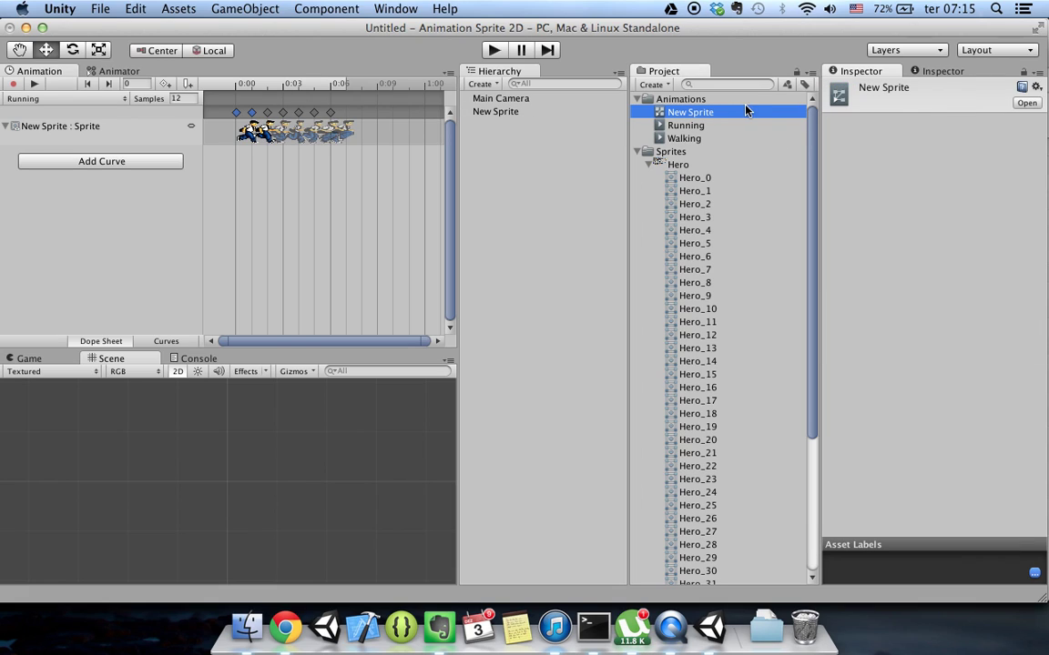
double_click(699, 114)
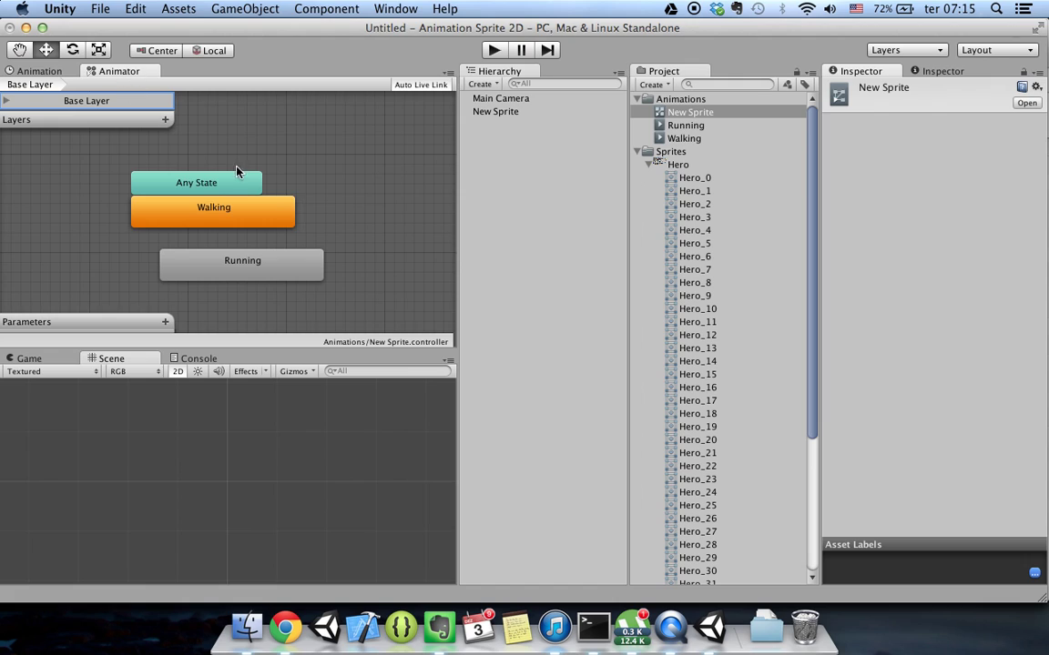
left_click_drag(265, 223, 418, 244)
left_click_drag(246, 265, 115, 258)
left_click_drag(365, 222, 316, 235)
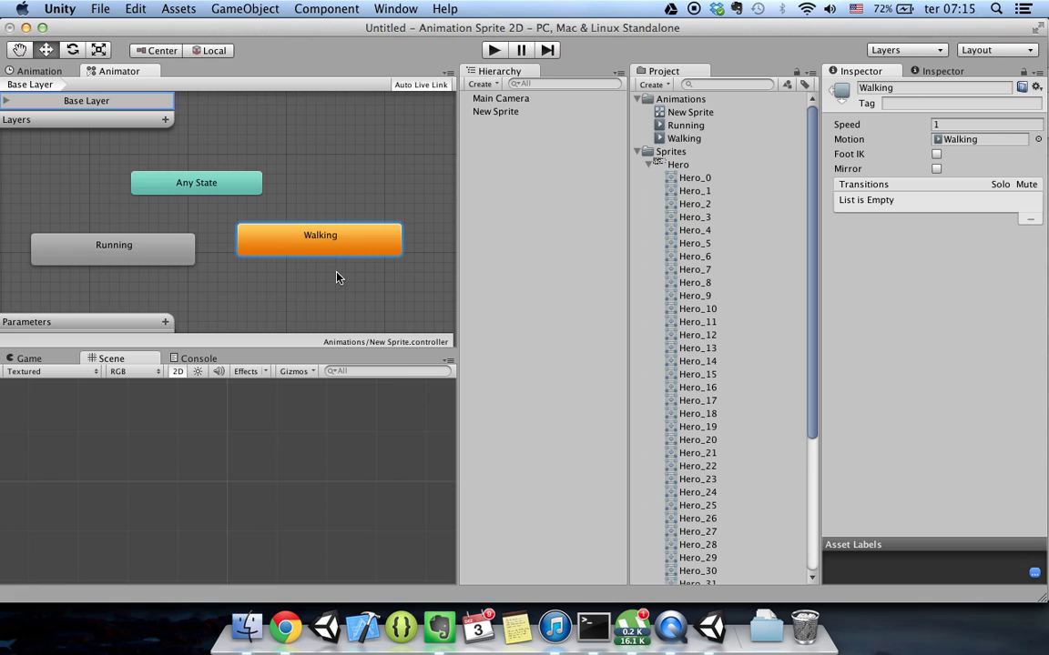
scroll(340, 276, "down", 3)
scroll(339, 276, "left", 3)
scroll(274, 230, "right", 1)
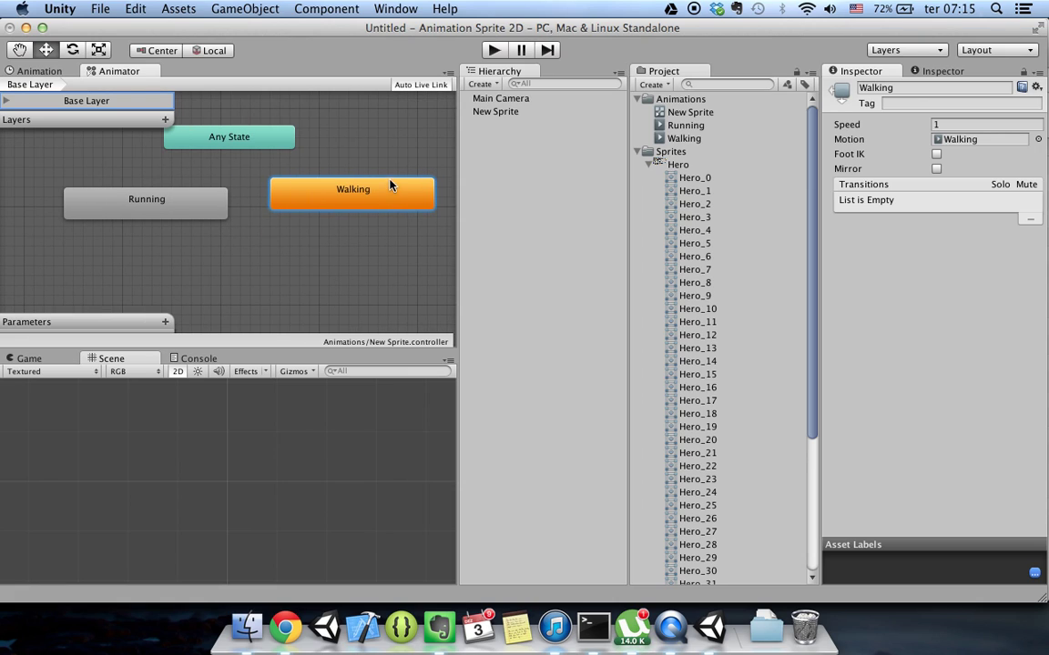
left_click_drag(210, 210, 234, 229)
left_click_drag(351, 195, 118, 183)
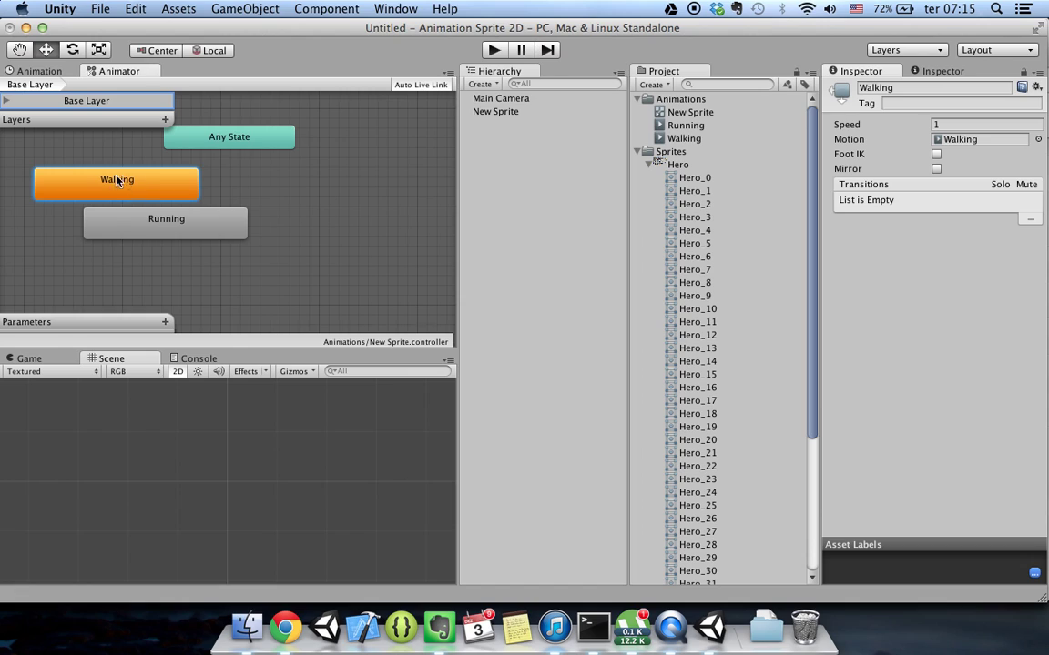
left_click_drag(128, 229, 205, 258)
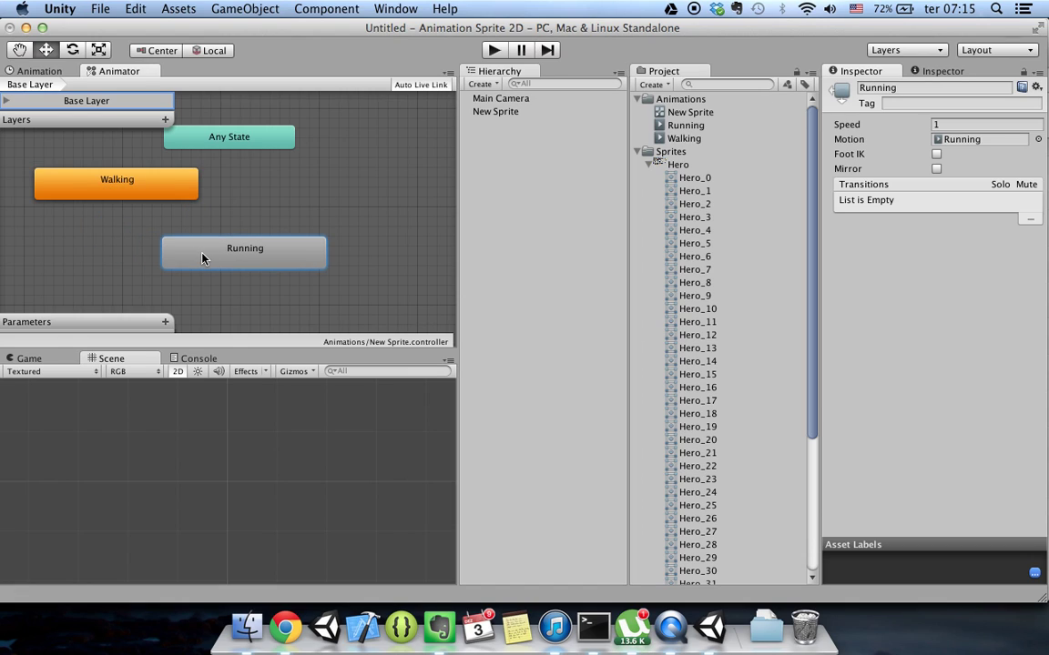
Step: Make a transition from the Walking state to the Running state
left_click(151, 197)
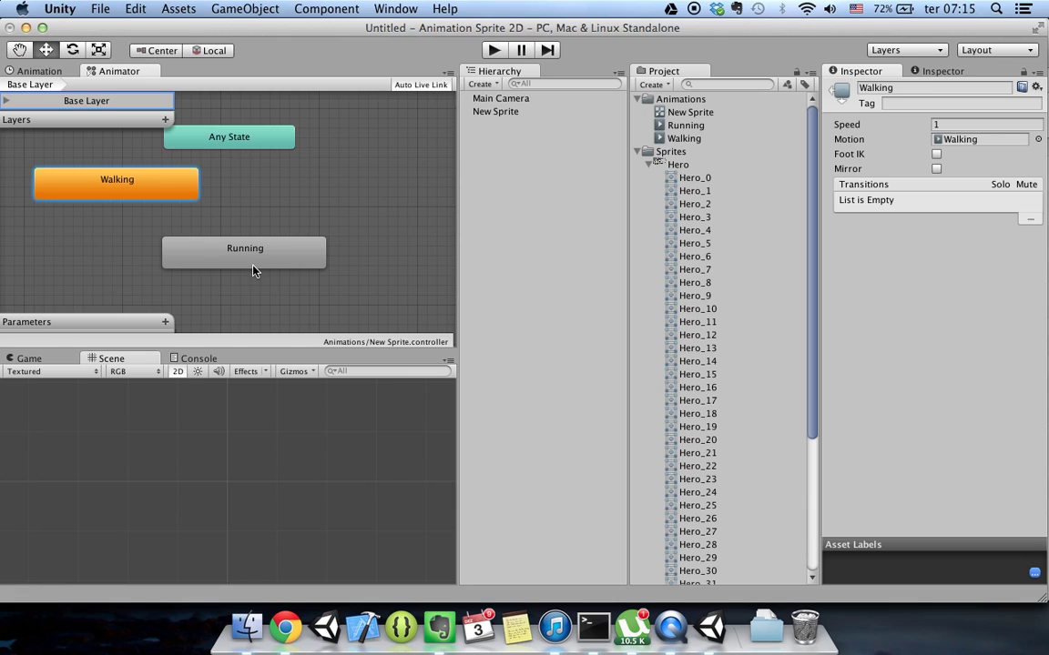
right_click(153, 193)
left_click(171, 199)
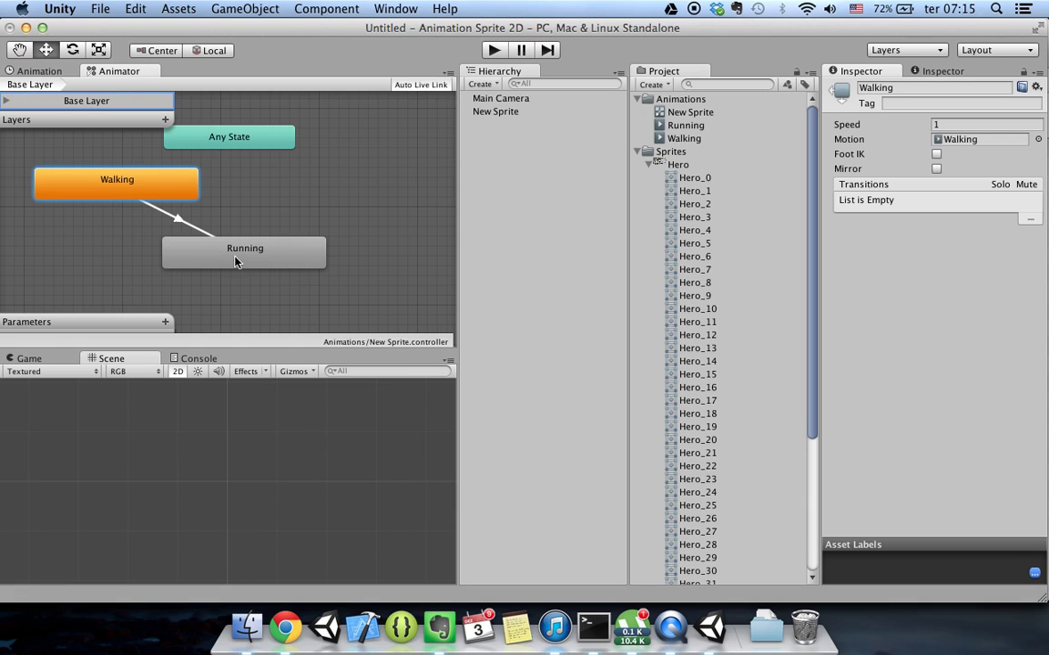
left_click(237, 257)
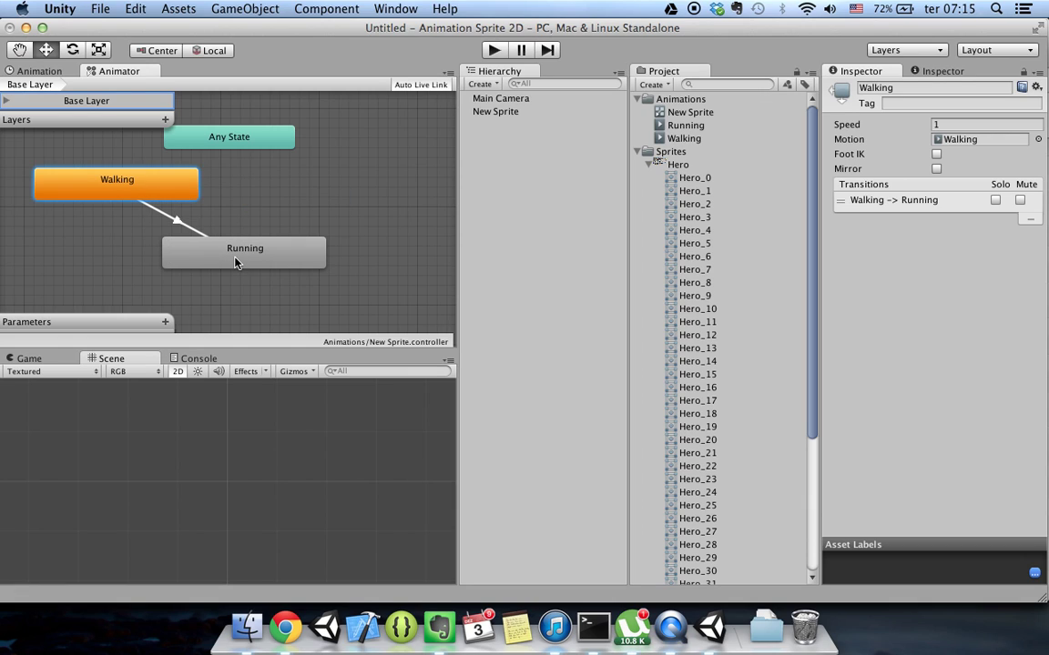
Step: Examine the Walking to Running transition's settings and its available conditions
left_click(172, 224)
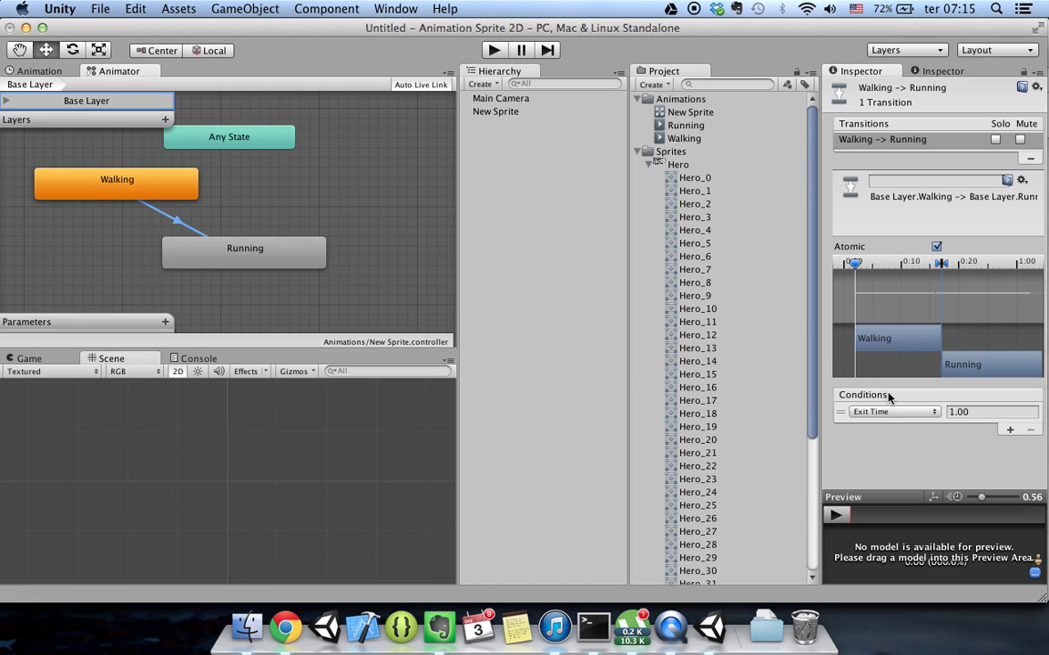
left_click(901, 415)
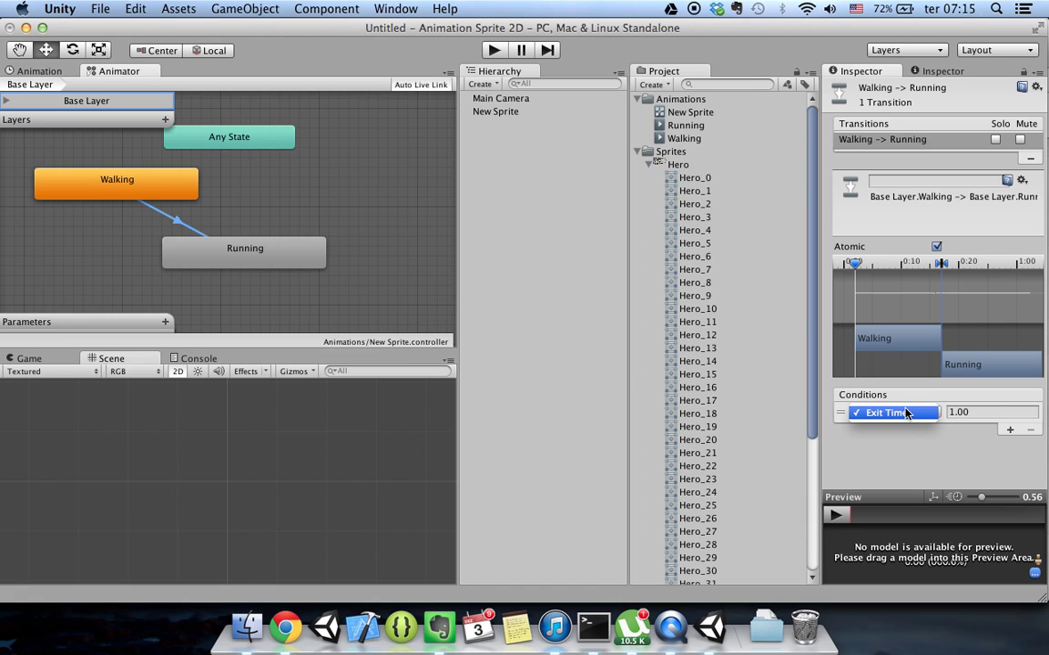
left_click(941, 442)
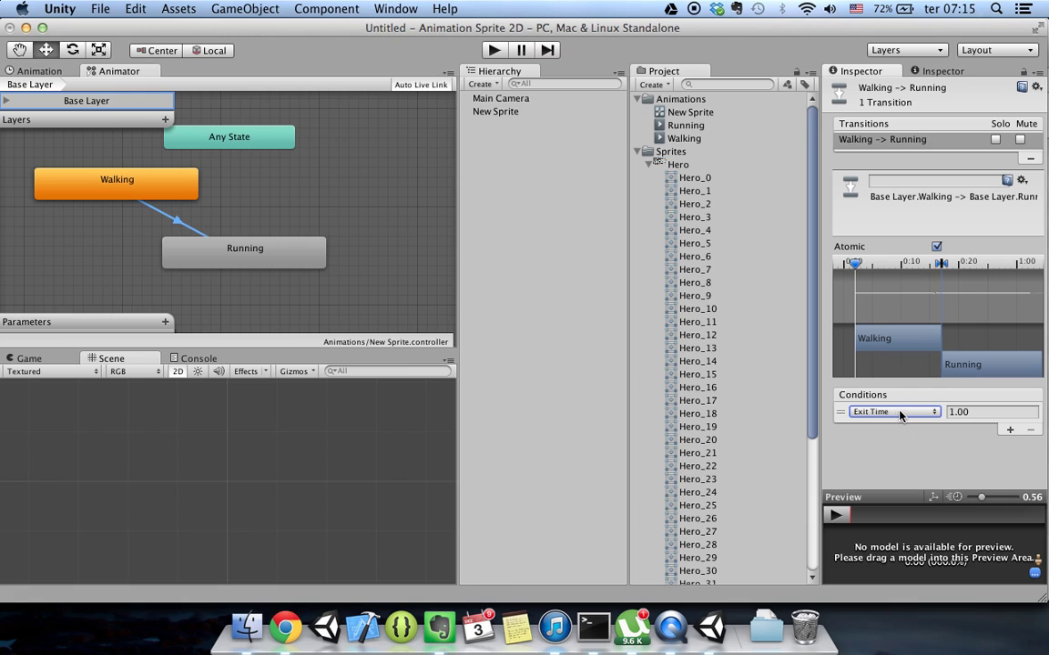
left_click(167, 184)
left_click(207, 249)
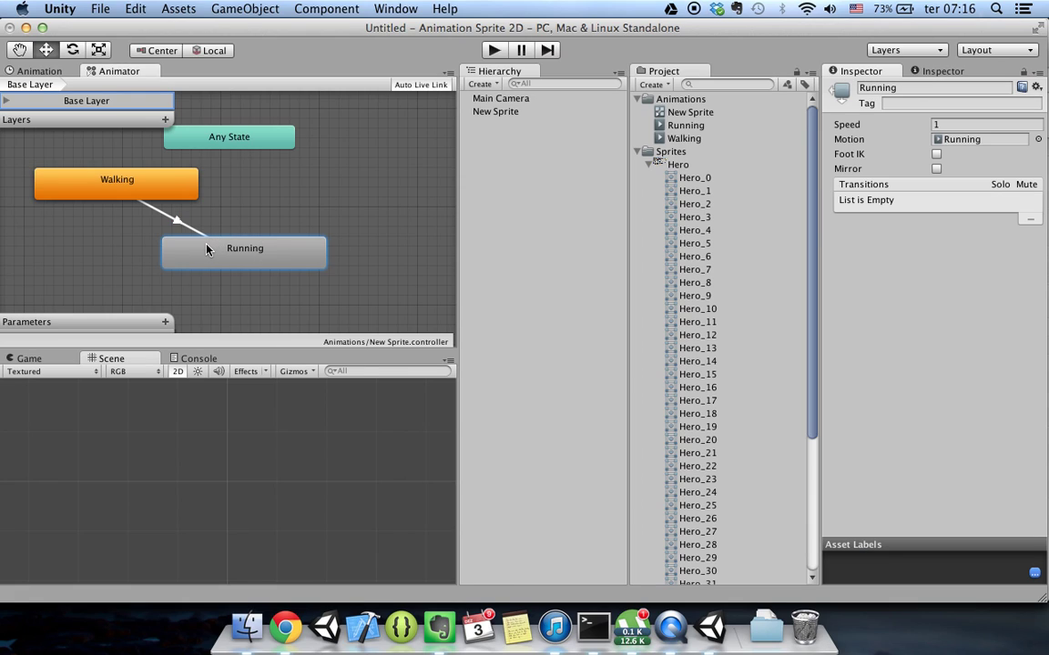
left_click(161, 204)
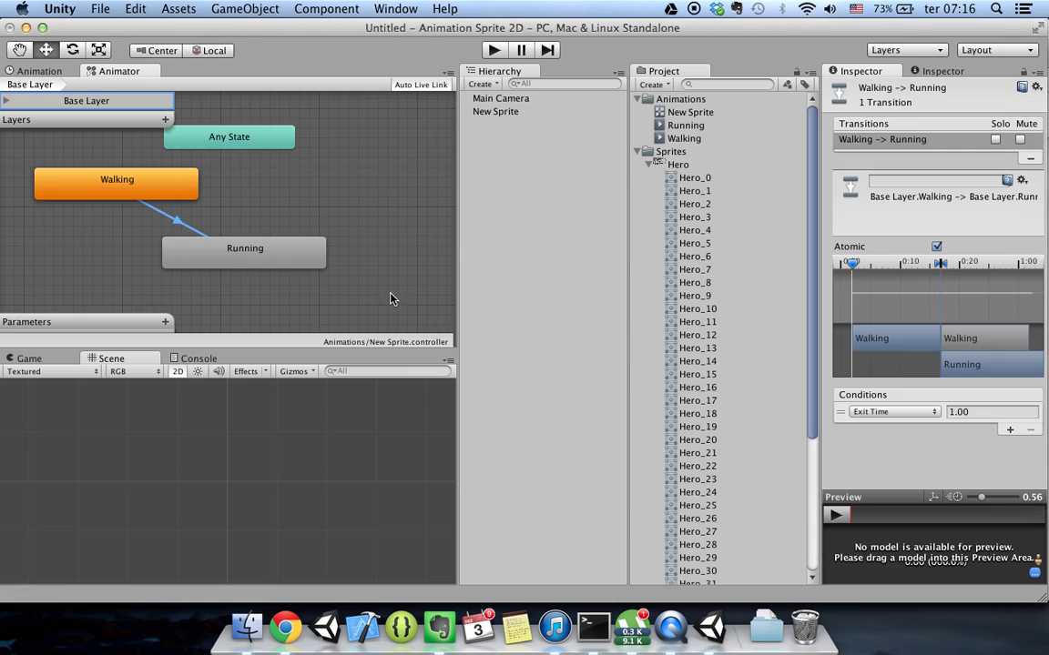
Step: Add a Trigger parameter named StartRunning to the animator controller
left_click(165, 322)
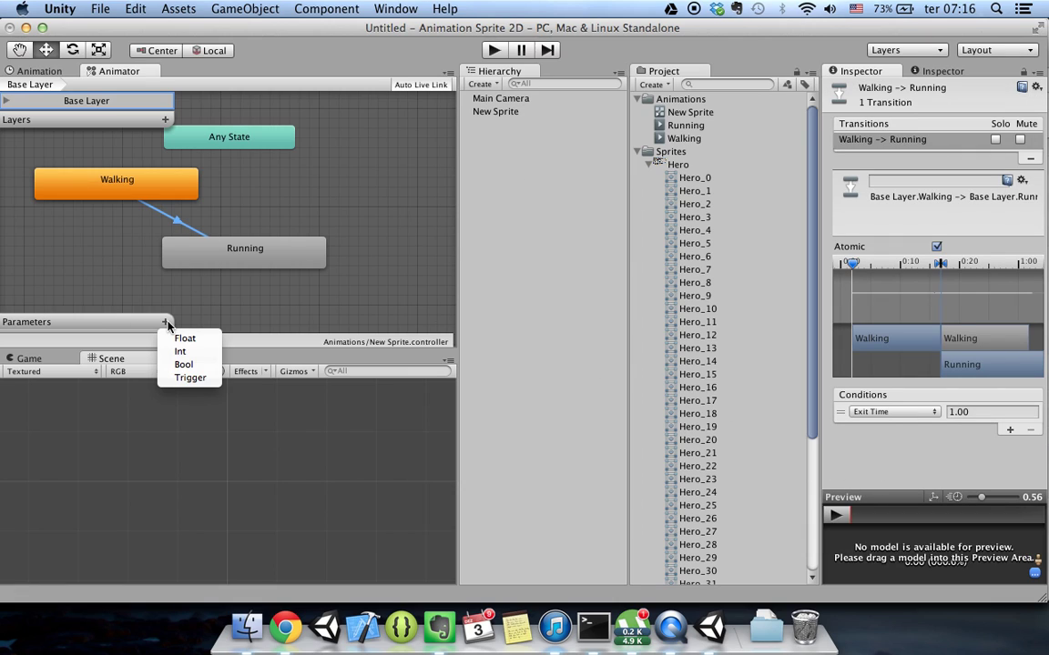
left_click(178, 380)
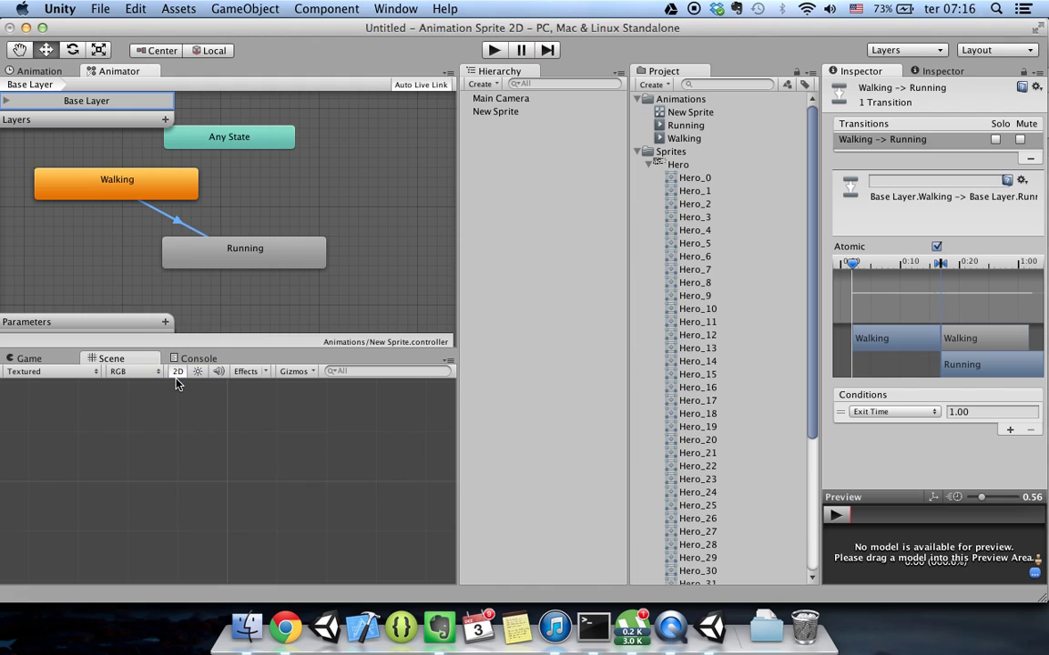
left_click(78, 323)
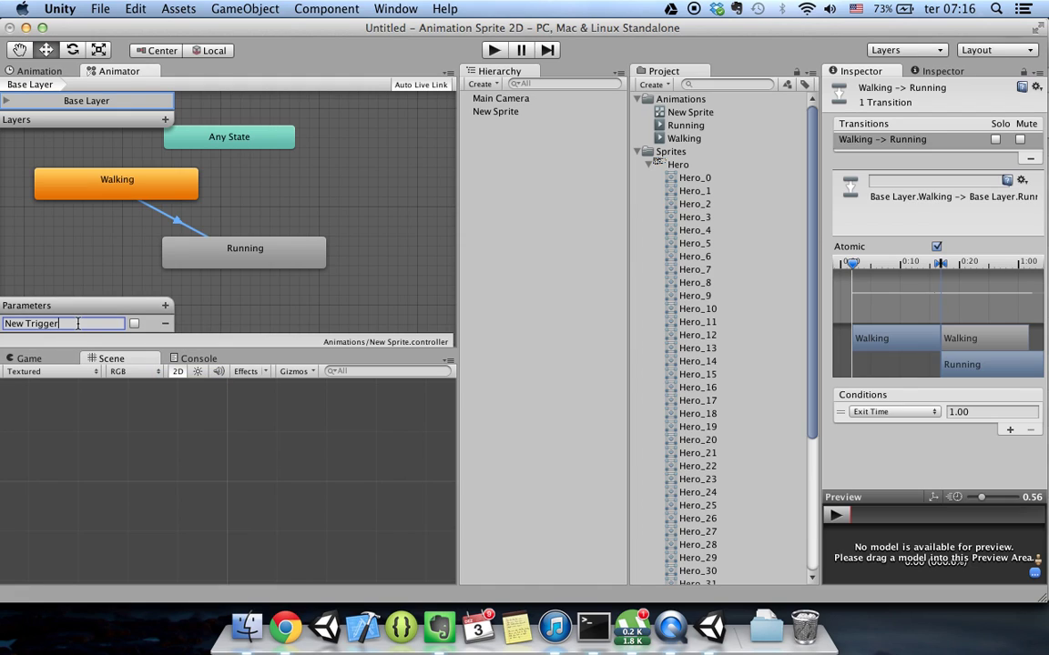
key("BackSpace")
key("BackSpace")
key("BackSpace")
key("BackSpace")
key("BackSpace")
key("BackSpace")
key("BackSpace")
key("BackSpace")
key("BackSpace")
key("BackSpace")
key("BackSpace")
type("StartRunning")
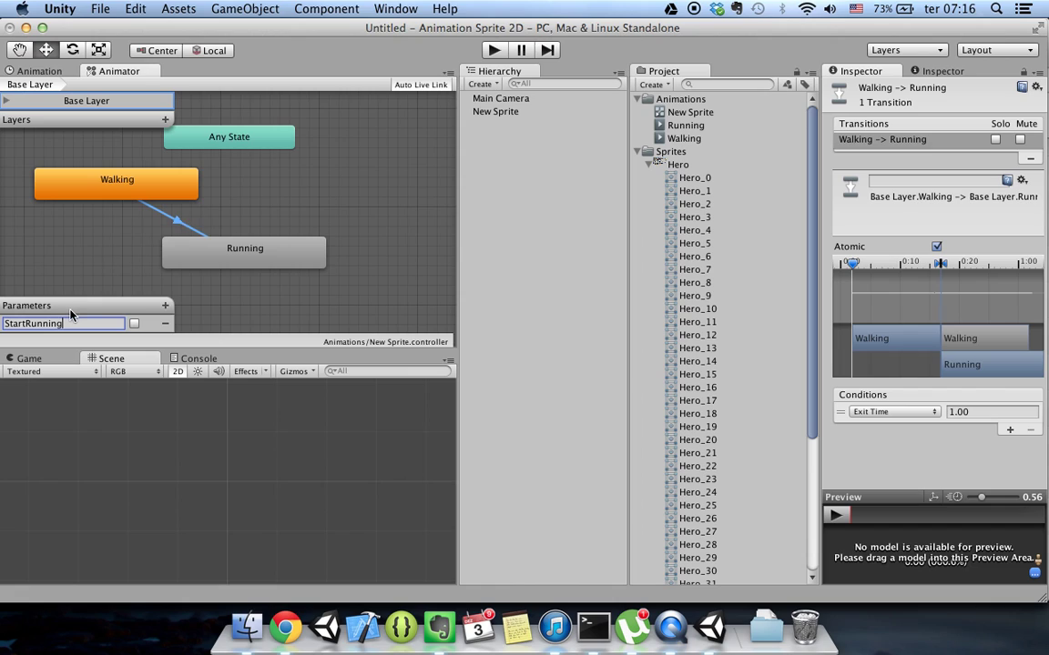
Step: Check the Running state and the Walking to Running transition, and remove the StartRunning parameter from the animator controller
left_click(157, 209)
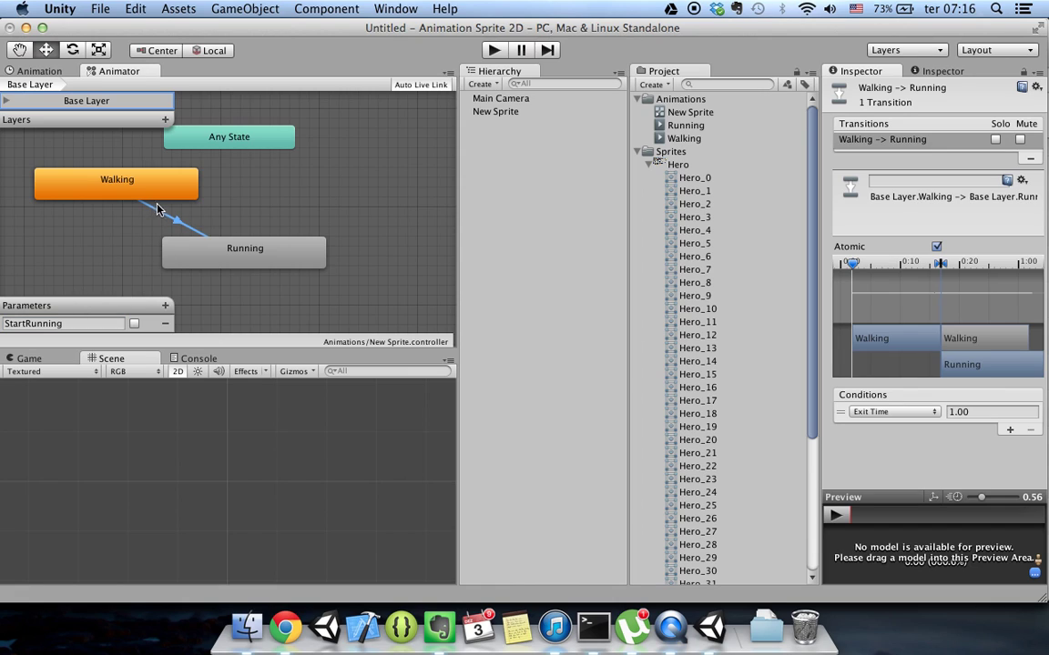
left_click(215, 250)
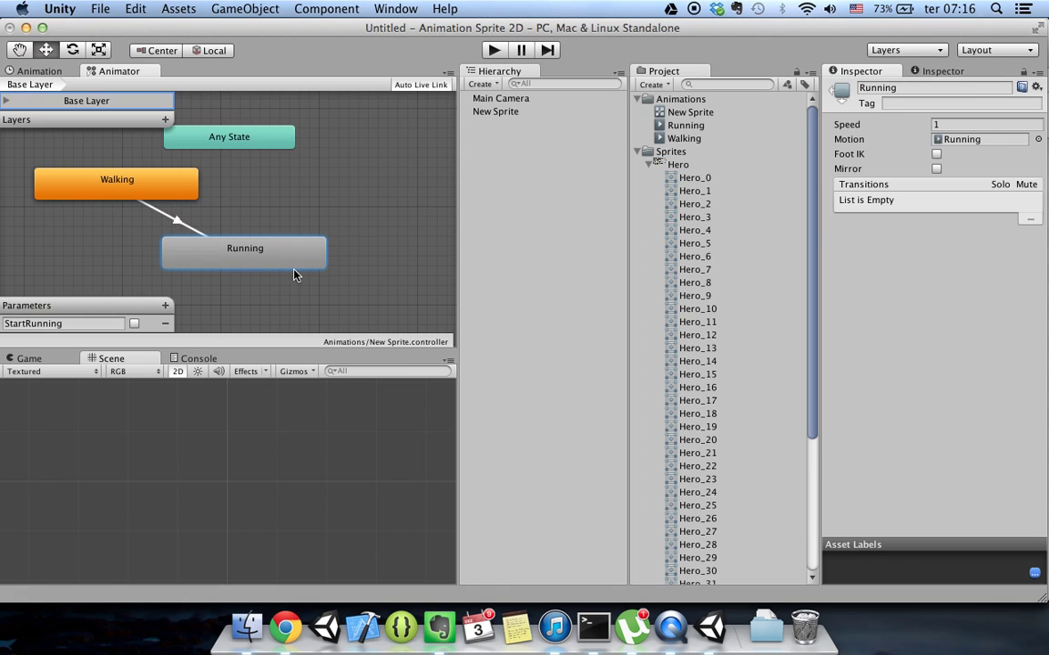
left_click(165, 193)
left_click(158, 208)
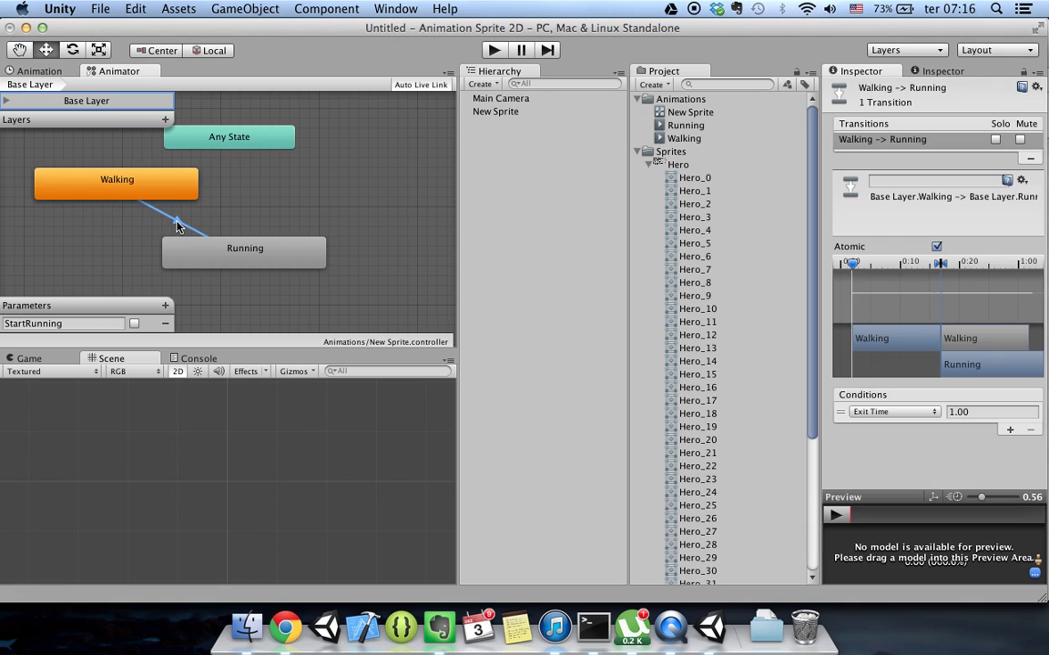
left_click(165, 324)
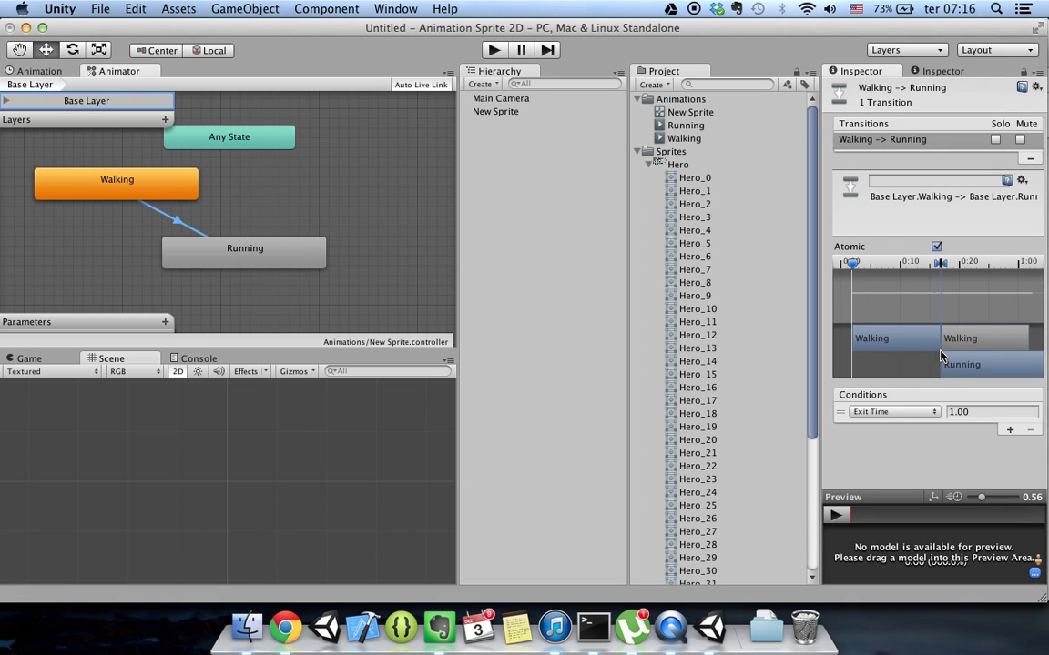
Step: Review the Walking to Running transition's Exit Time condition and the Running clip's keyframes
left_click(953, 413)
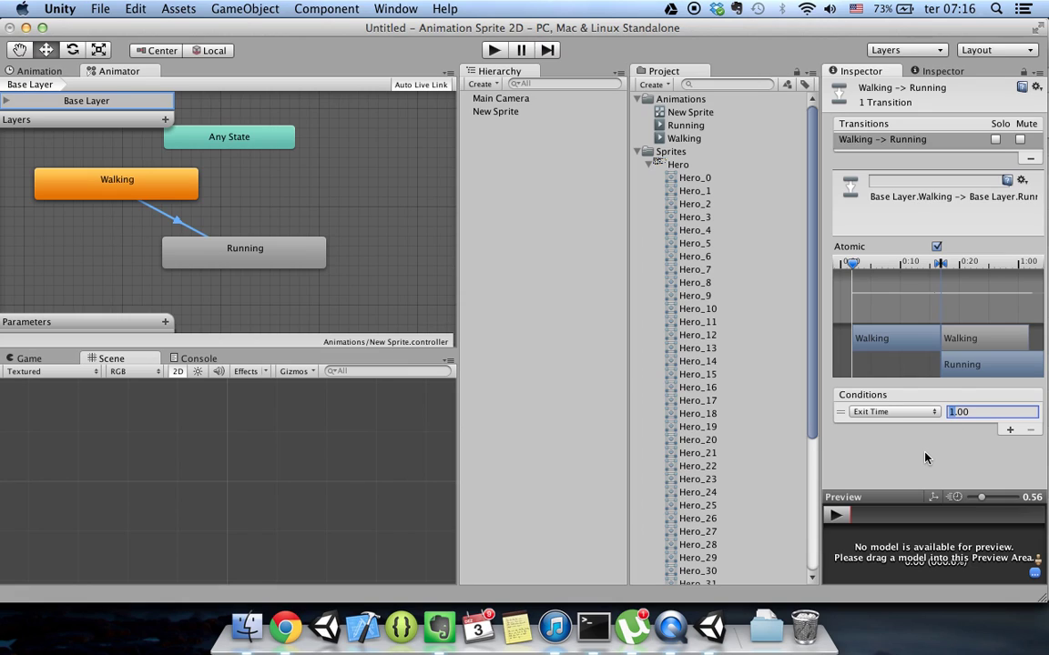
type("2")
left_click(36, 70)
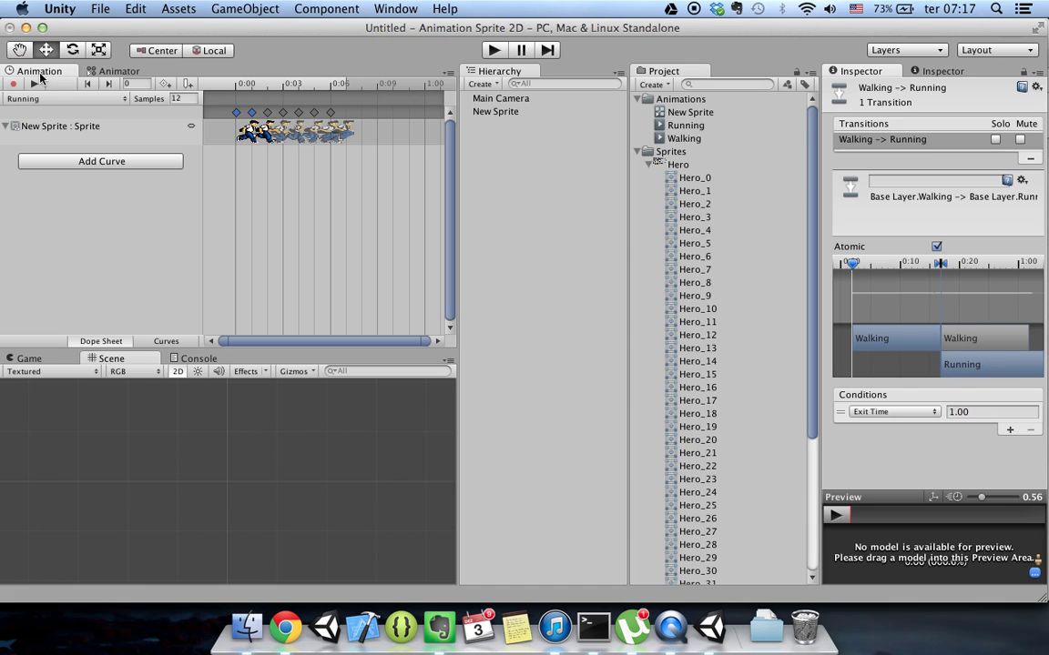
left_click(108, 71)
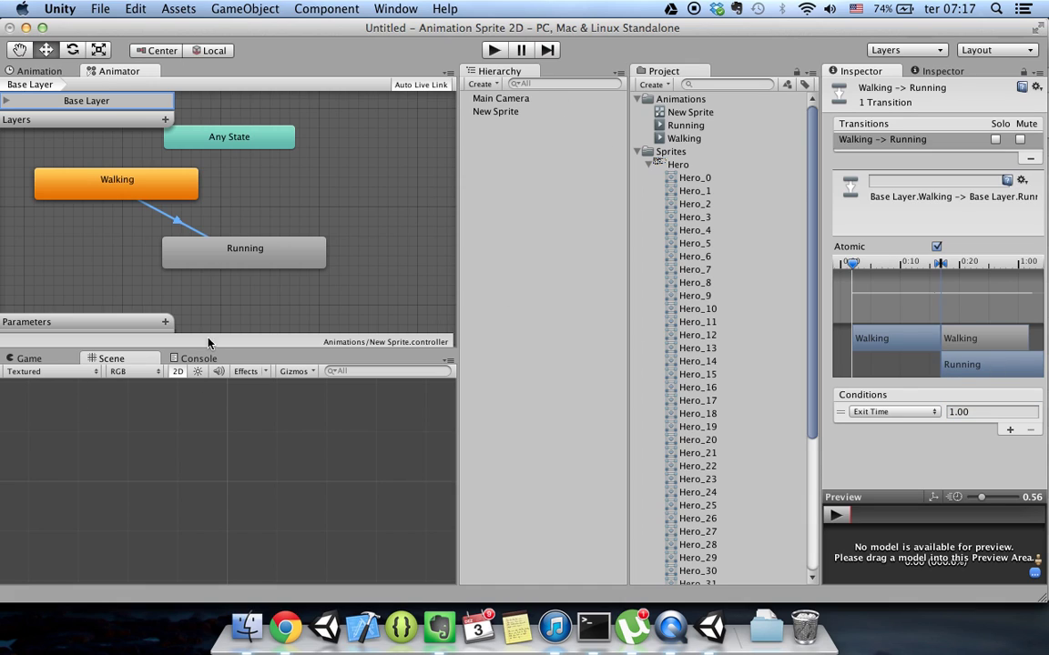
Step: Select the New Sprite object and run the scene repeatedly to watch it transition from Walking to Running
left_click(510, 112)
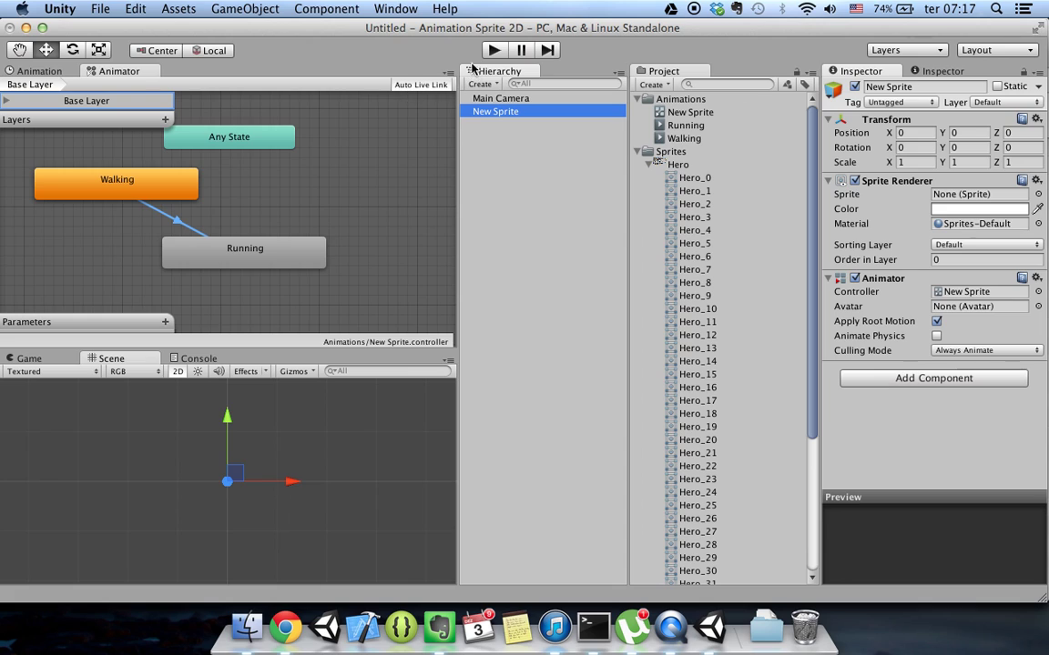
left_click(491, 51)
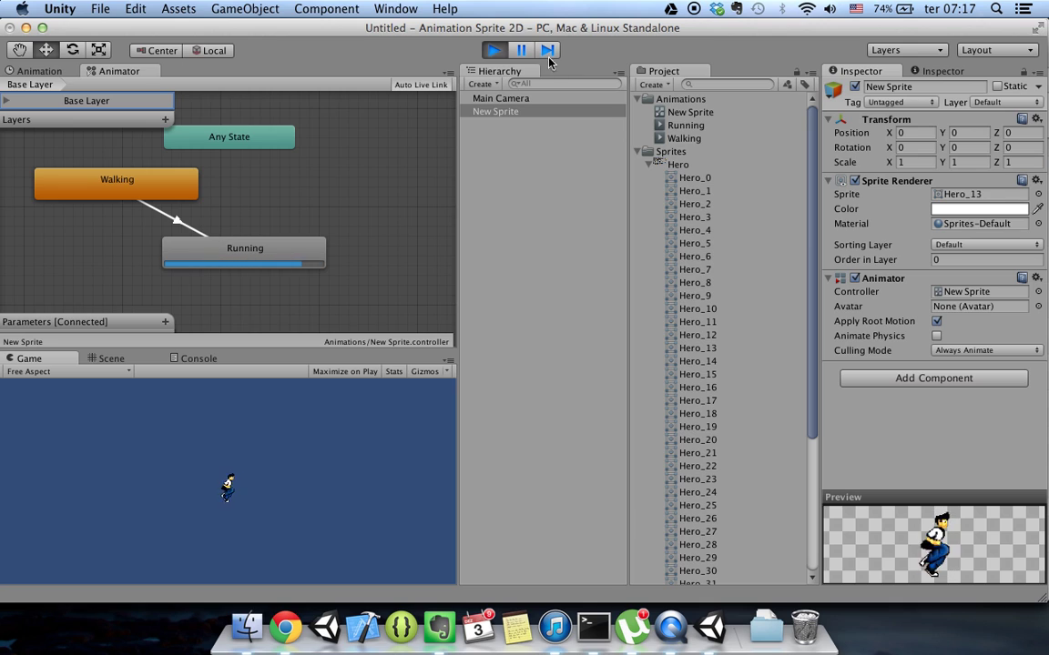
left_click(495, 50)
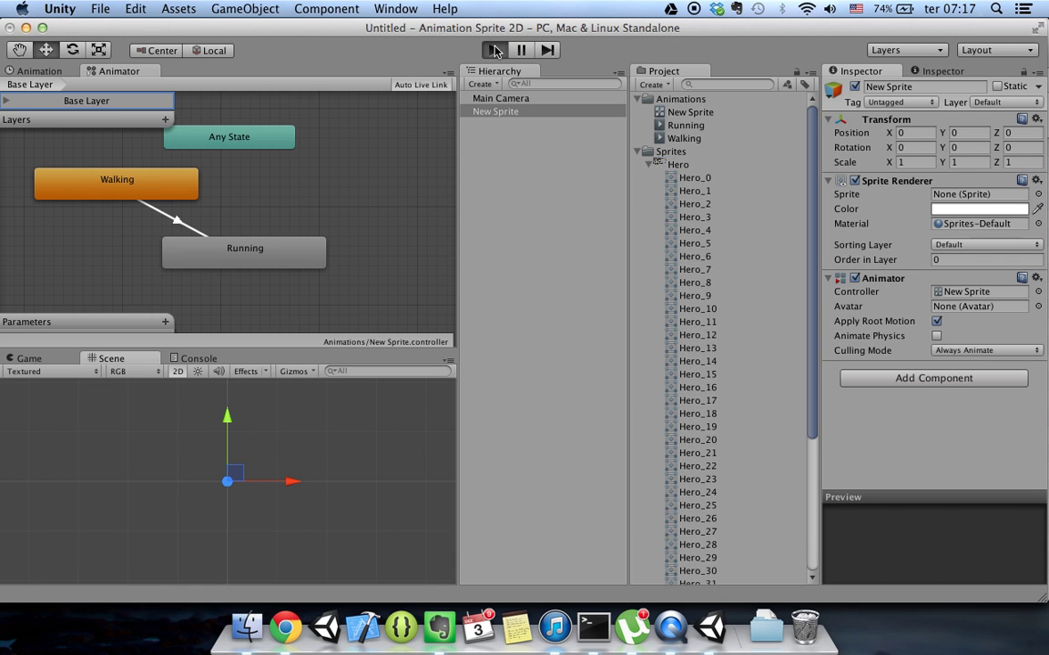
key("super+p")
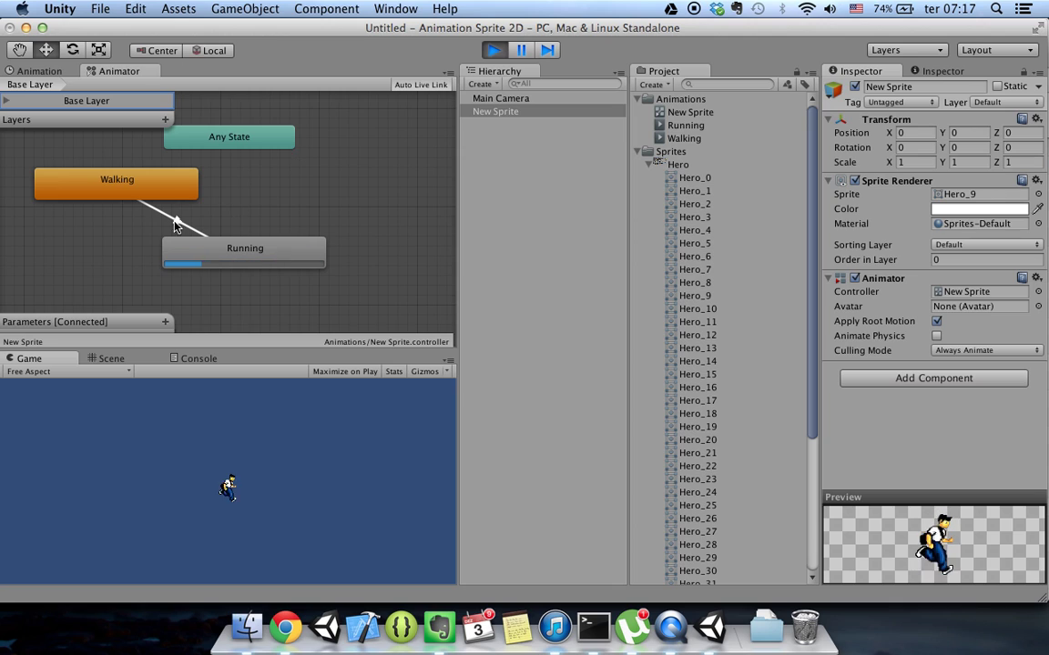
left_click(493, 51)
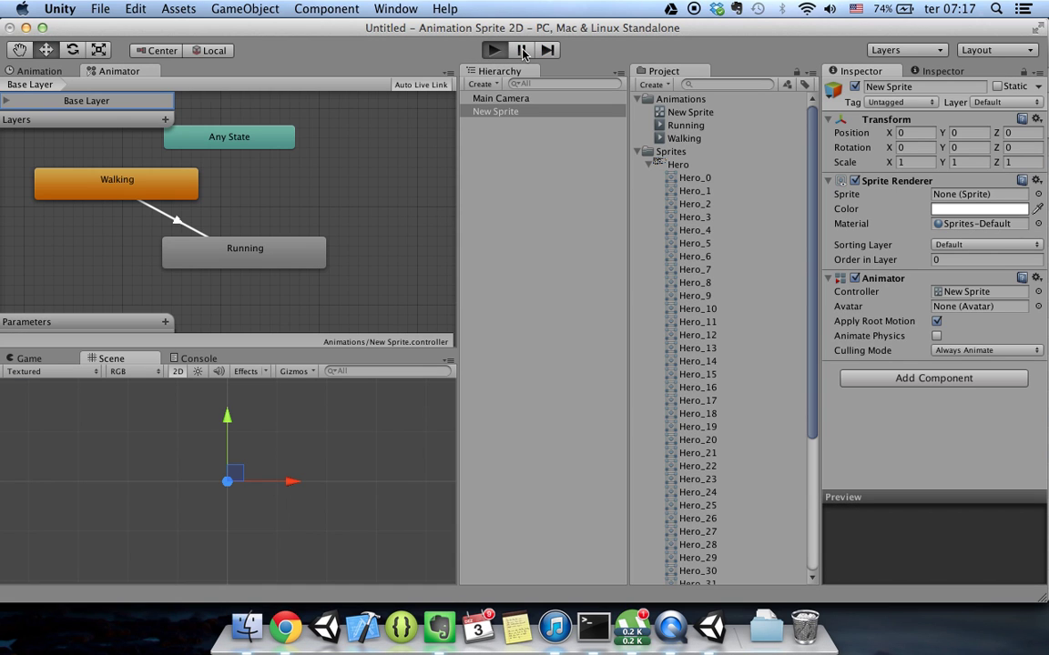
left_click(493, 51)
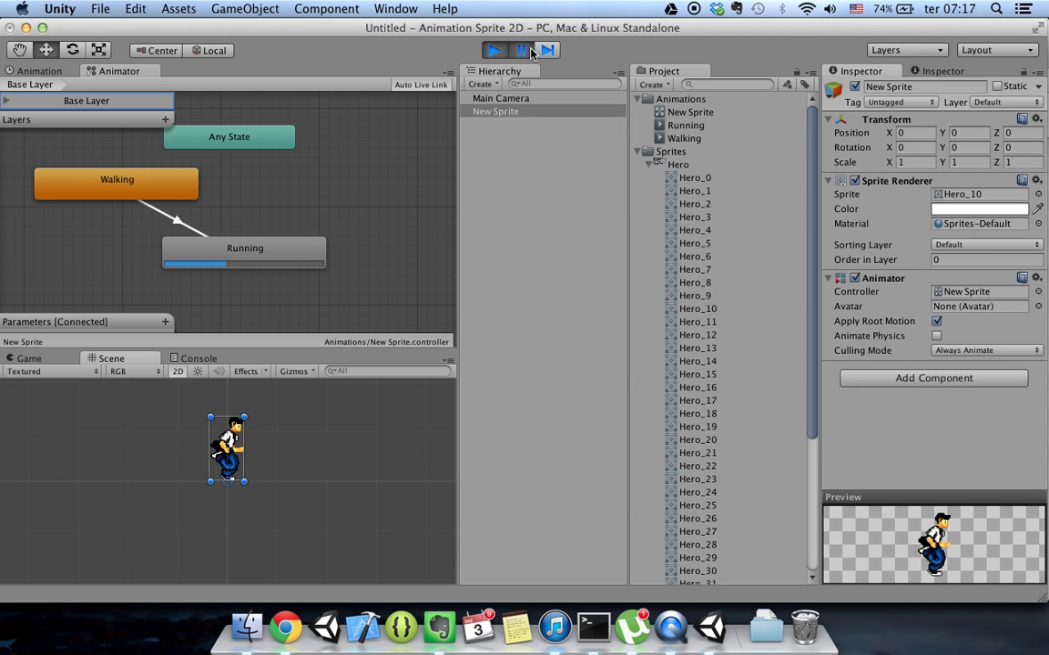
left_click(492, 50)
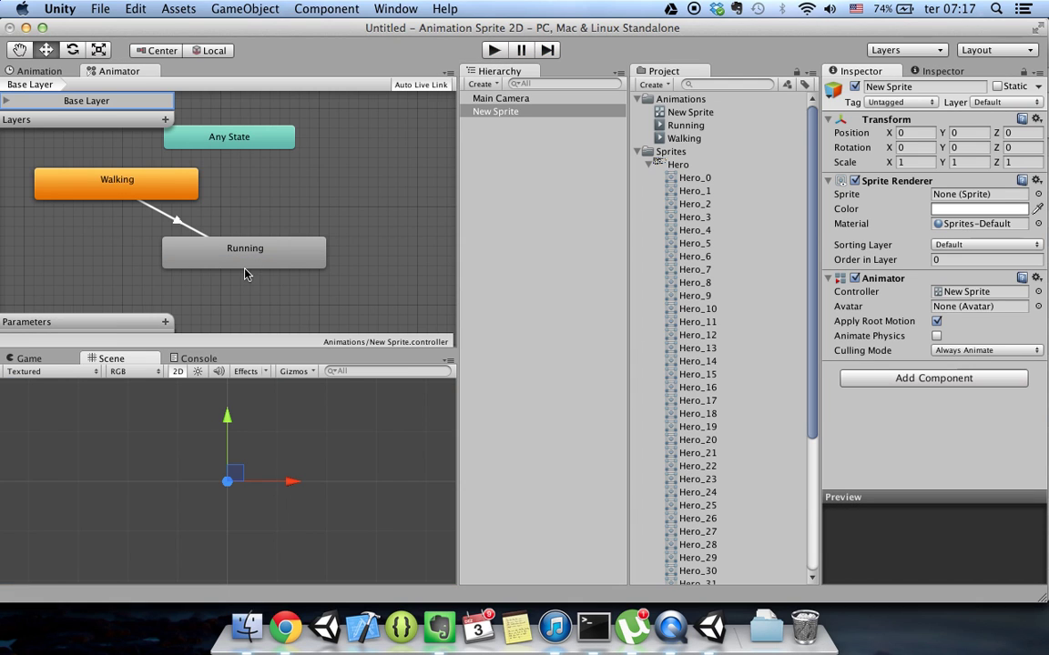
Step: Inspect the Walking to Running transition again and display the Running clip's keyframe timeline
left_click(157, 209)
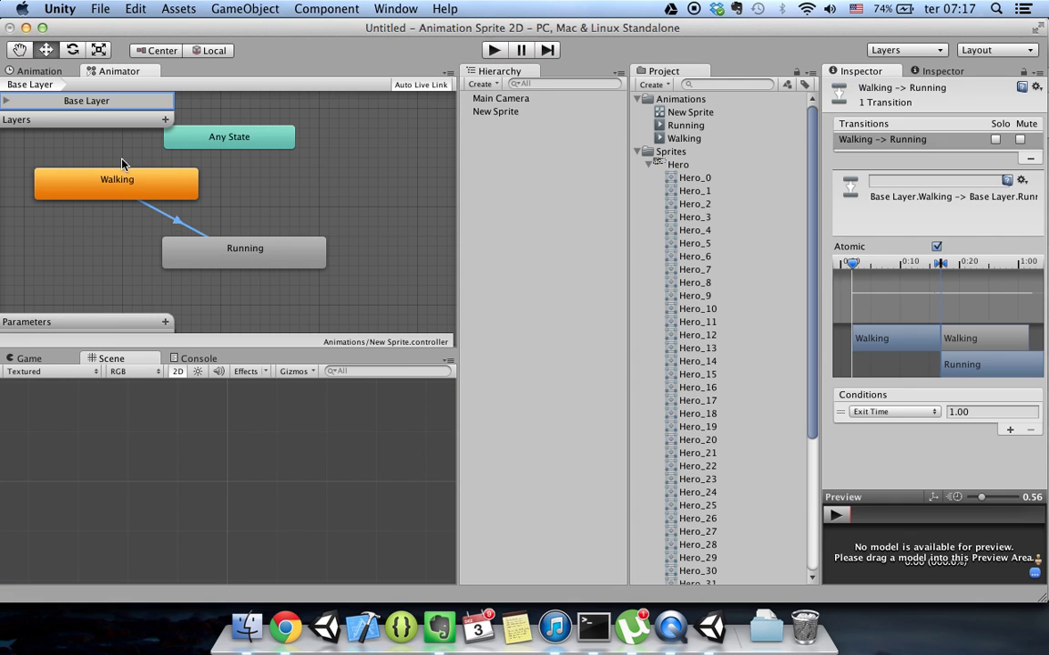
left_click(38, 71)
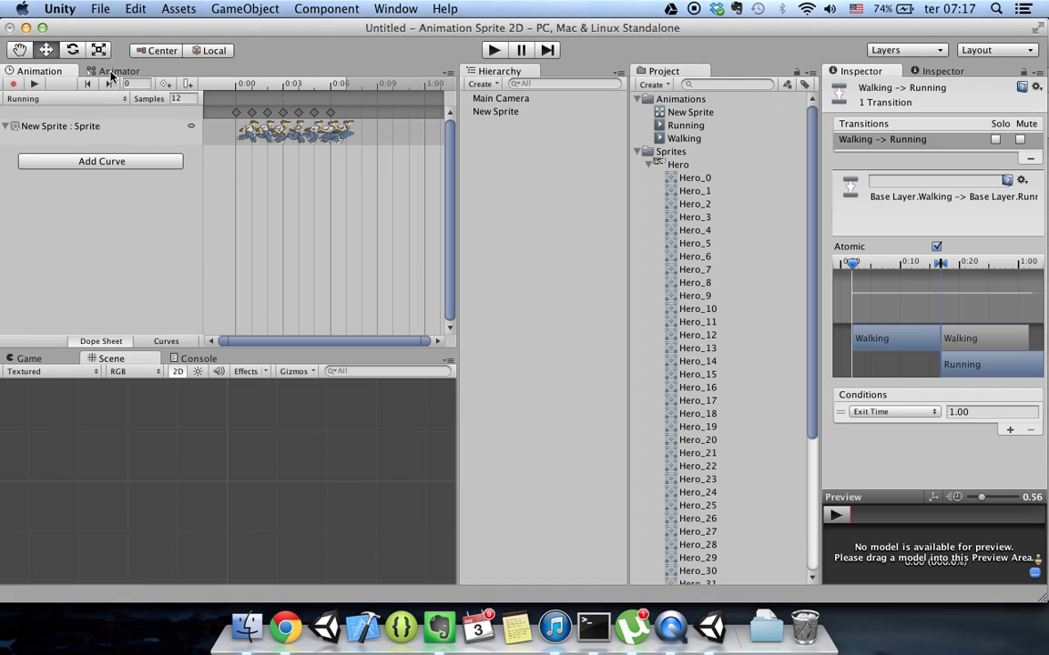
left_click(110, 73)
left_click(24, 72)
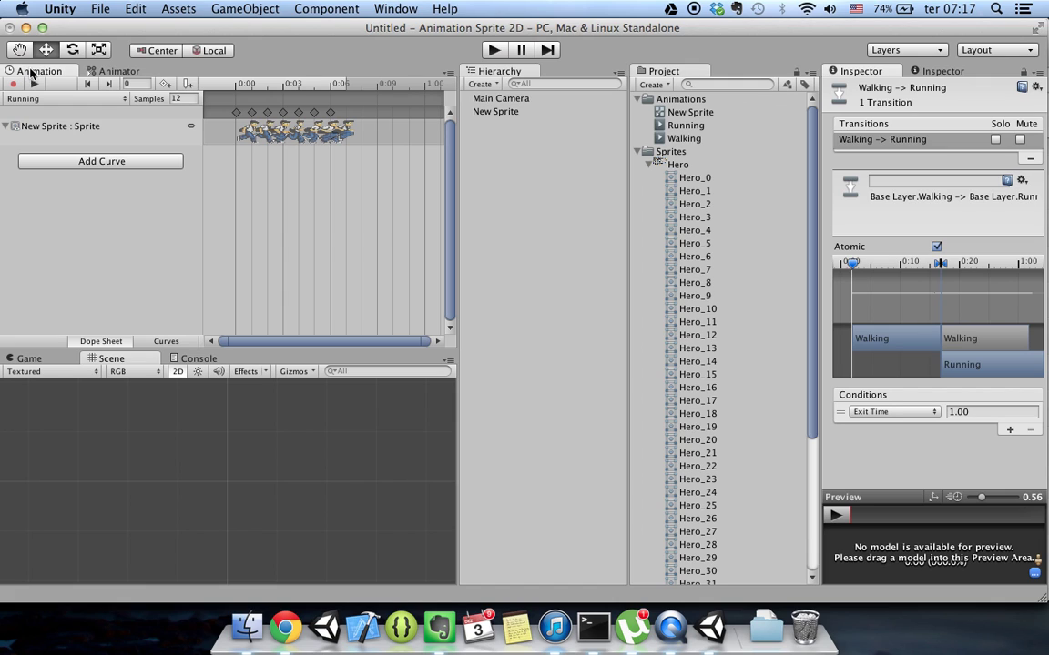